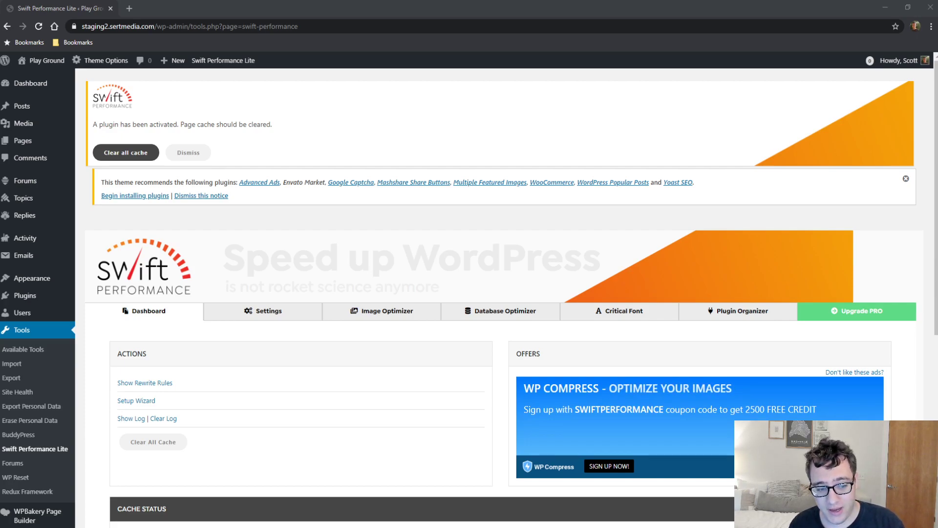
Examine the Swift Performance dashboard's cache status figures for known pages, cached pages, cache size and threads, plus the warmup table
{"action": "scroll", "coordinate": [489, 294], "scroll_direction": "down", "scroll_amount": 2}
{"action": "scroll", "coordinate": [489, 294], "scroll_direction": "down", "scroll_amount": 3}
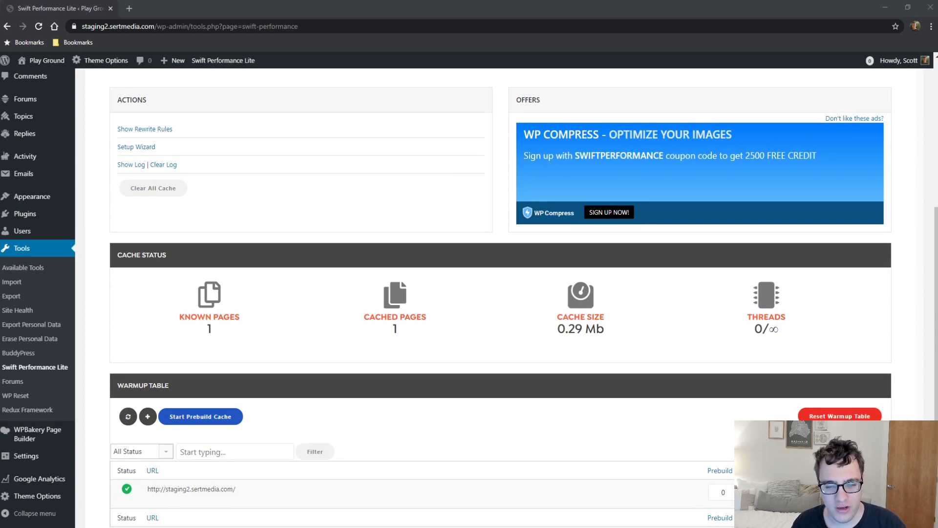
{"action": "scroll", "coordinate": [489, 293], "scroll_direction": "down", "scroll_amount": 1}
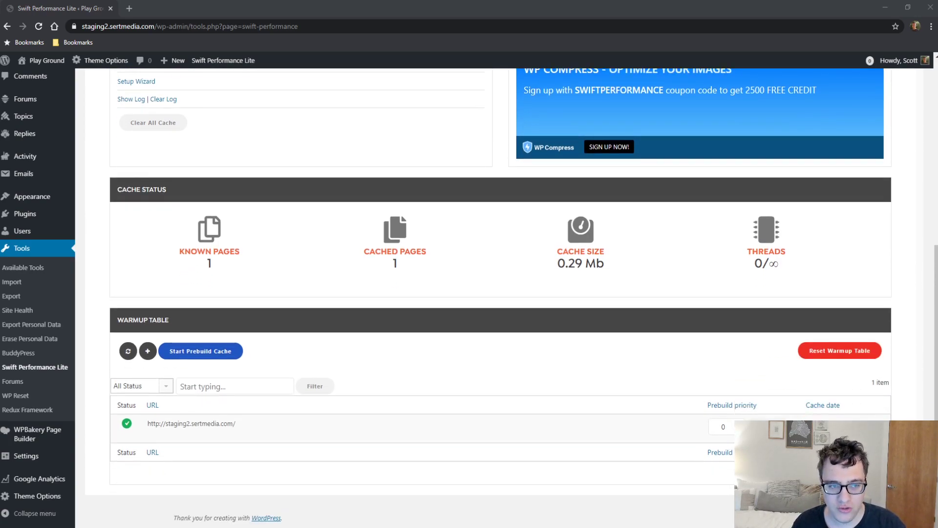
{"action": "scroll", "coordinate": [489, 293], "scroll_direction": "up", "scroll_amount": 4}
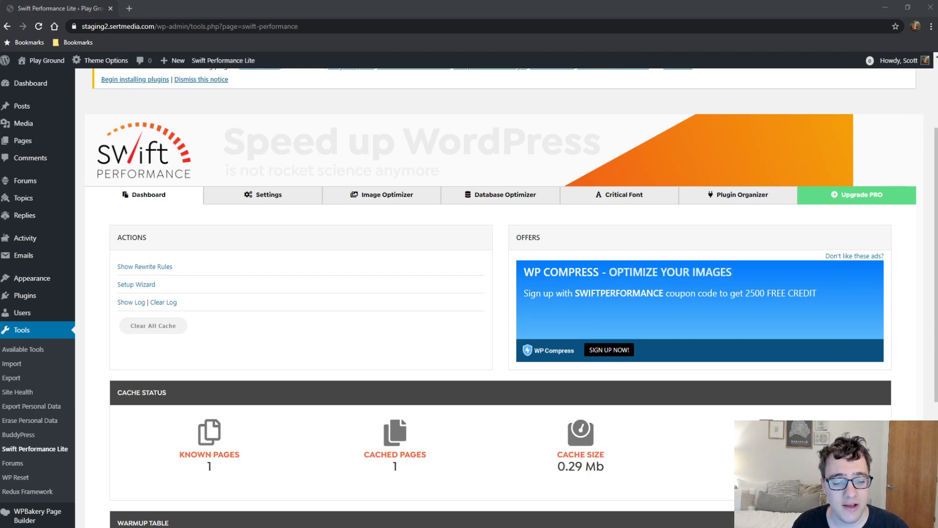
{"action": "scroll", "coordinate": [507, 298], "scroll_direction": "down", "scroll_amount": 3}
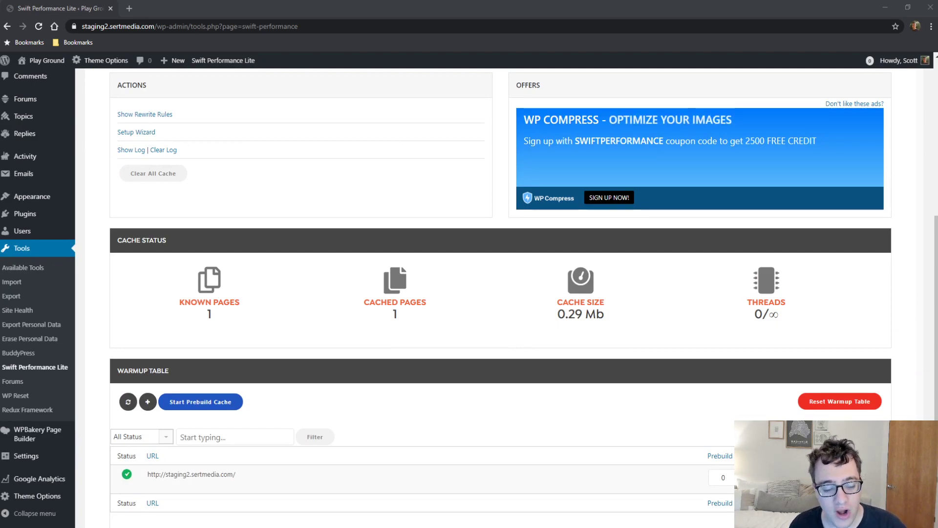
{"action": "left_click_drag", "start_coordinate": [206, 314], "coordinate": [257, 333]}
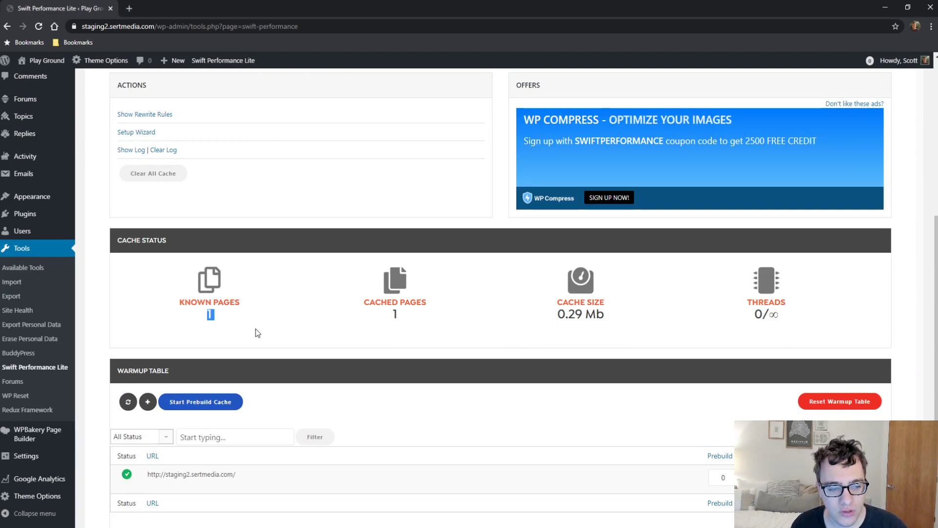
{"action": "left_click", "coordinate": [425, 320]}
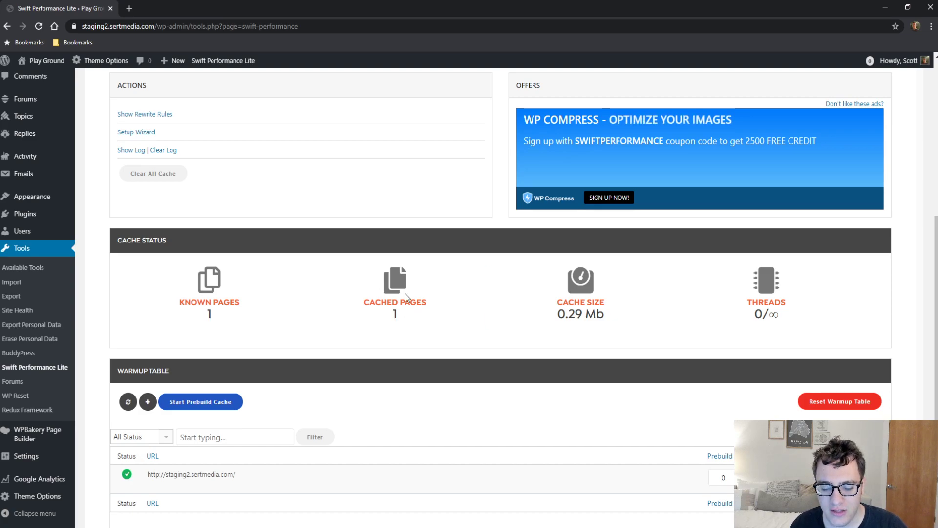
{"action": "left_click_drag", "start_coordinate": [556, 314], "coordinate": [607, 315]}
{"action": "left_click", "coordinate": [571, 312]}
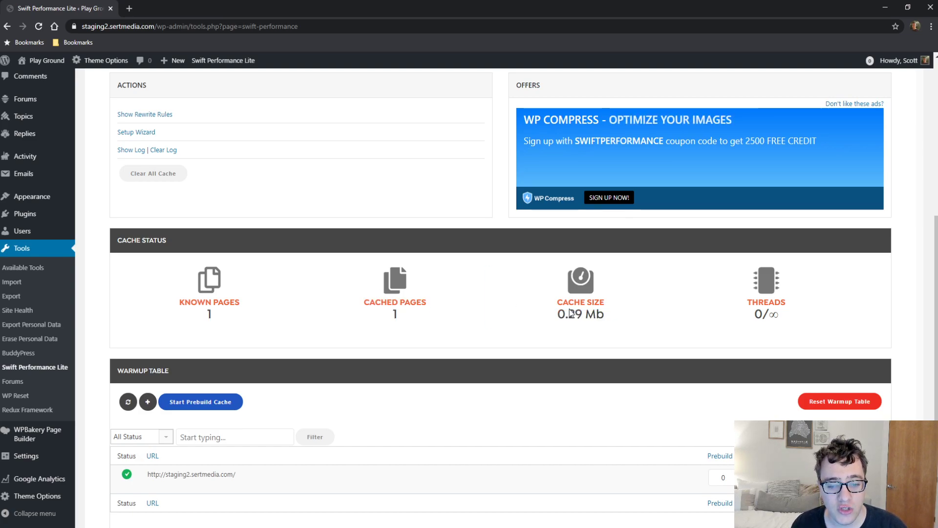
{"action": "left_click_drag", "start_coordinate": [779, 314], "coordinate": [742, 315]}
{"action": "left_click", "coordinate": [733, 318]}
{"action": "scroll", "coordinate": [636, 293], "scroll_direction": "down", "scroll_amount": 2}
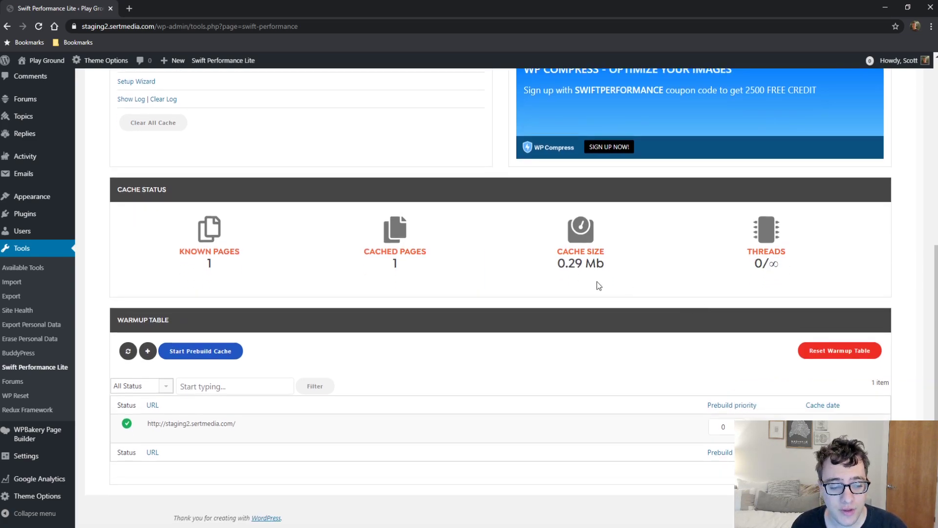
Reset the warmup table on the Swift Performance dashboard and confirm the reset
{"action": "left_click_drag", "start_coordinate": [807, 350], "coordinate": [831, 367]}
{"action": "left_click", "coordinate": [829, 359]}
{"action": "left_click", "coordinate": [512, 76]}
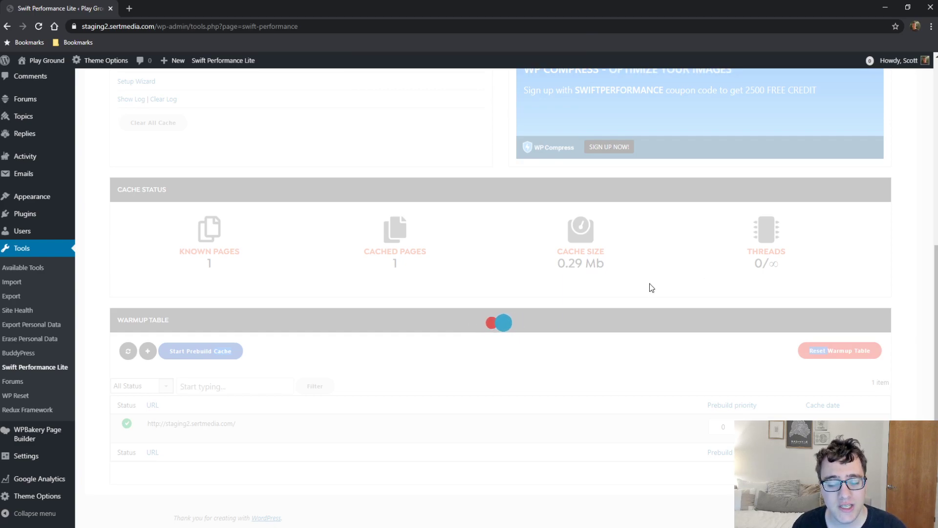
Look through the rebuilt warmup table's URLs and prebuild priorities, and check the cache status figures
{"action": "scroll", "coordinate": [651, 288], "scroll_direction": "down", "scroll_amount": 6}
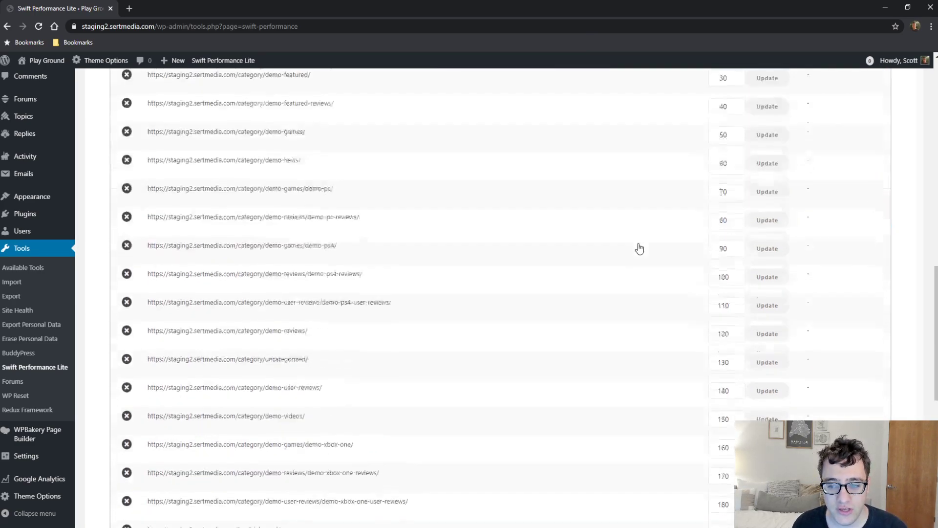
{"action": "scroll", "coordinate": [629, 236], "scroll_direction": "up", "scroll_amount": 4}
{"action": "scroll", "coordinate": [626, 232], "scroll_direction": "down", "scroll_amount": 1}
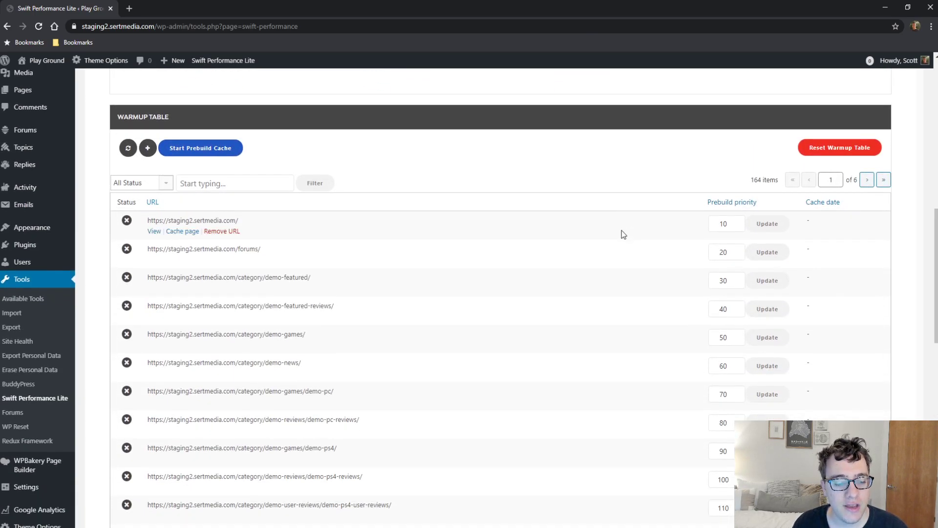
{"action": "scroll", "coordinate": [616, 231], "scroll_direction": "up", "scroll_amount": 2}
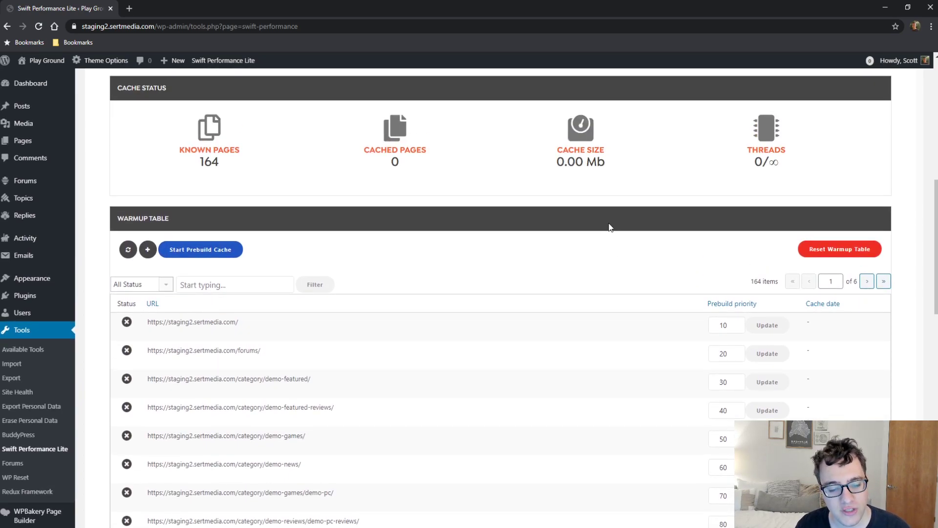
{"action": "scroll", "coordinate": [580, 345], "scroll_direction": "down", "scroll_amount": 11}
{"action": "scroll", "coordinate": [571, 338], "scroll_direction": "up", "scroll_amount": 14}
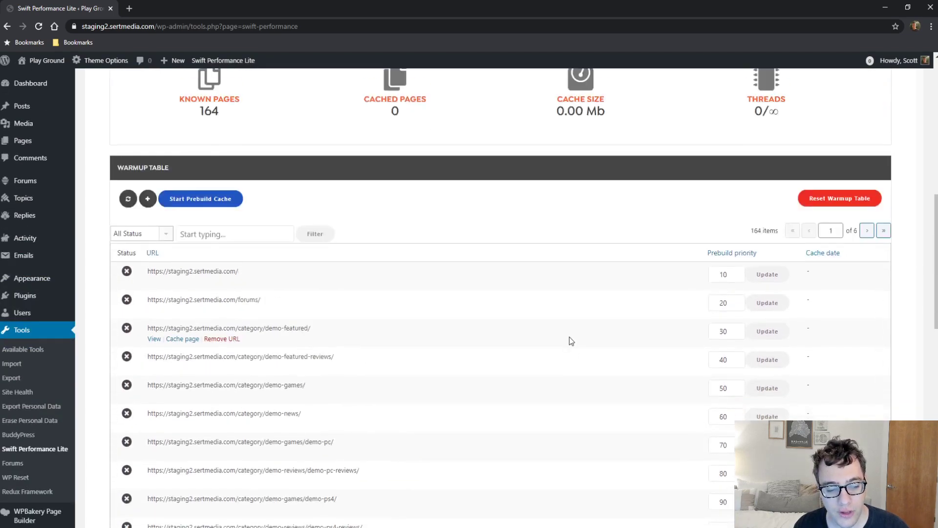
{"action": "scroll", "coordinate": [215, 252], "scroll_direction": "down", "scroll_amount": 1}
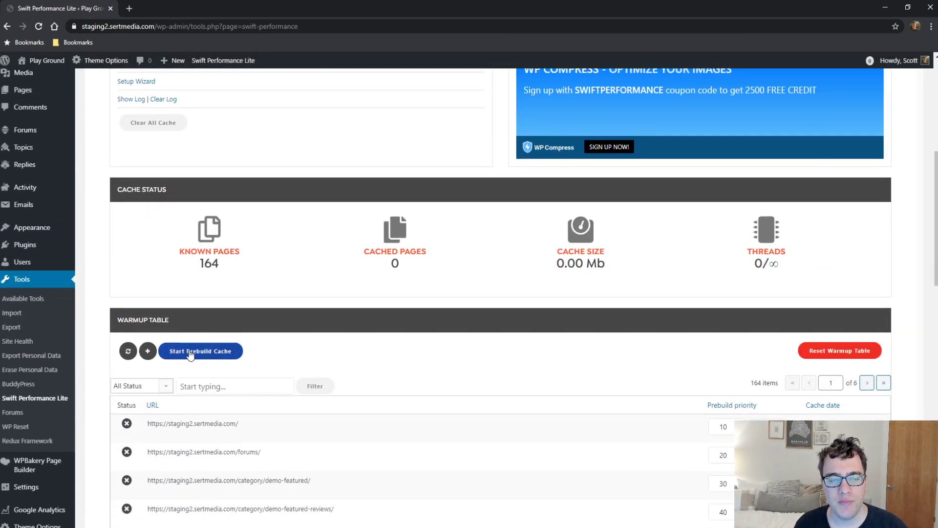
Open the Swift Performance settings, dismiss the hidden-options tip and switch to Advanced View
{"action": "scroll", "coordinate": [236, 293], "scroll_direction": "up", "scroll_amount": 4}
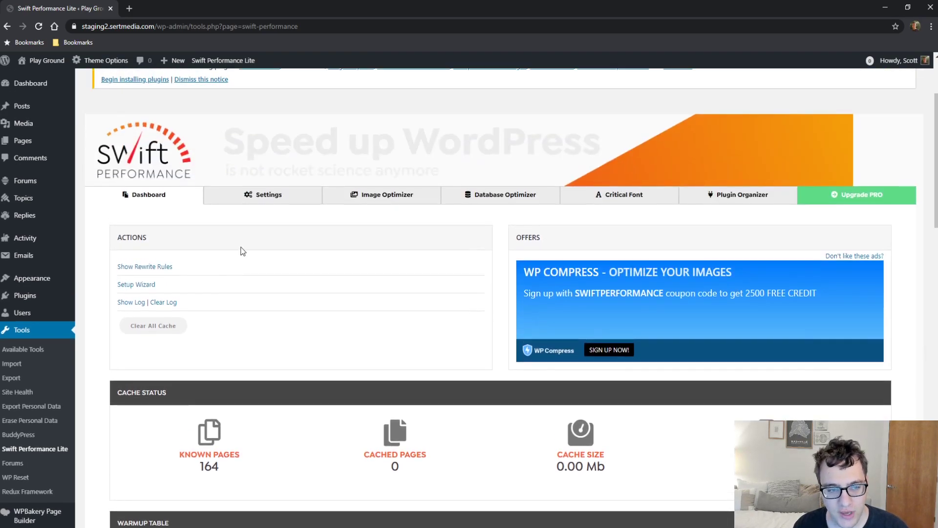
{"action": "left_click", "coordinate": [266, 196]}
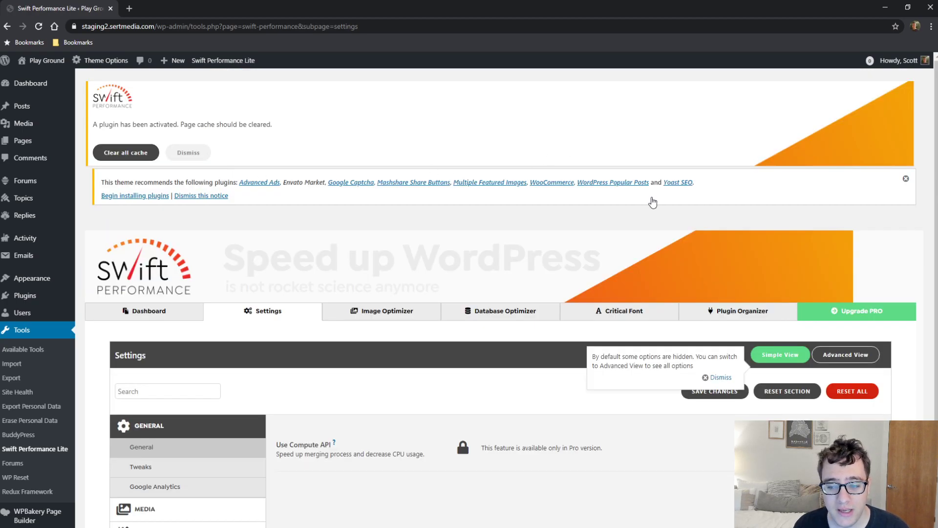
{"action": "left_click", "coordinate": [719, 377]}
{"action": "scroll", "coordinate": [380, 364], "scroll_direction": "down", "scroll_amount": 3}
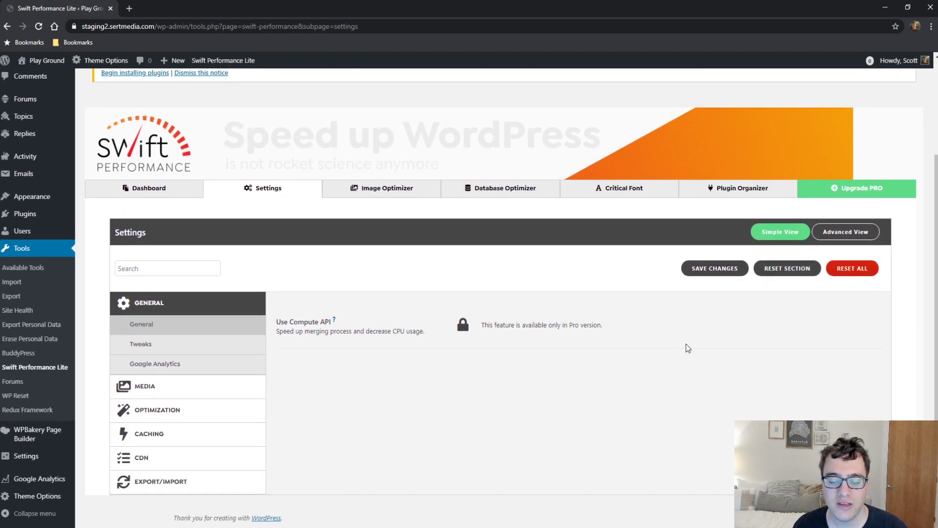
{"action": "left_click", "coordinate": [871, 232]}
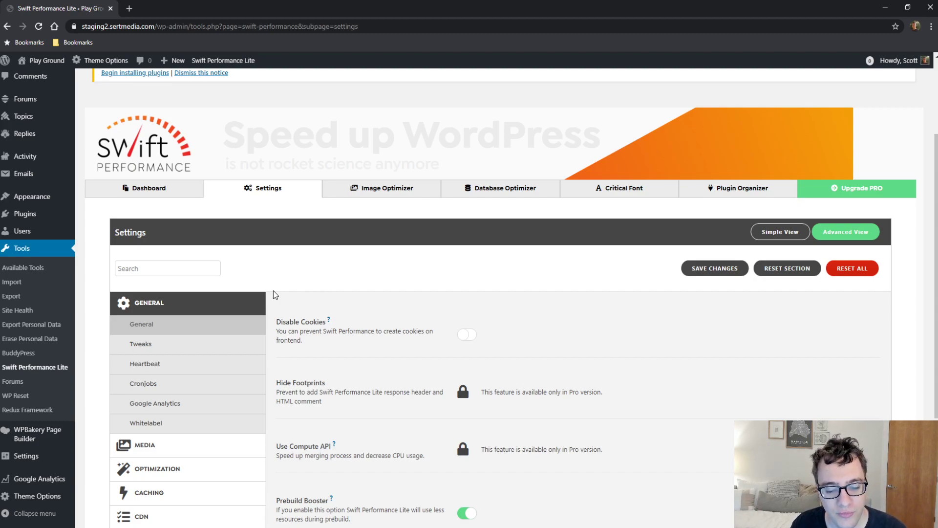
Review the general settings, from Disable Cookies to Debug Log, and read the help note for Prebuild Booster
{"action": "scroll", "coordinate": [409, 443], "scroll_direction": "down", "scroll_amount": 3}
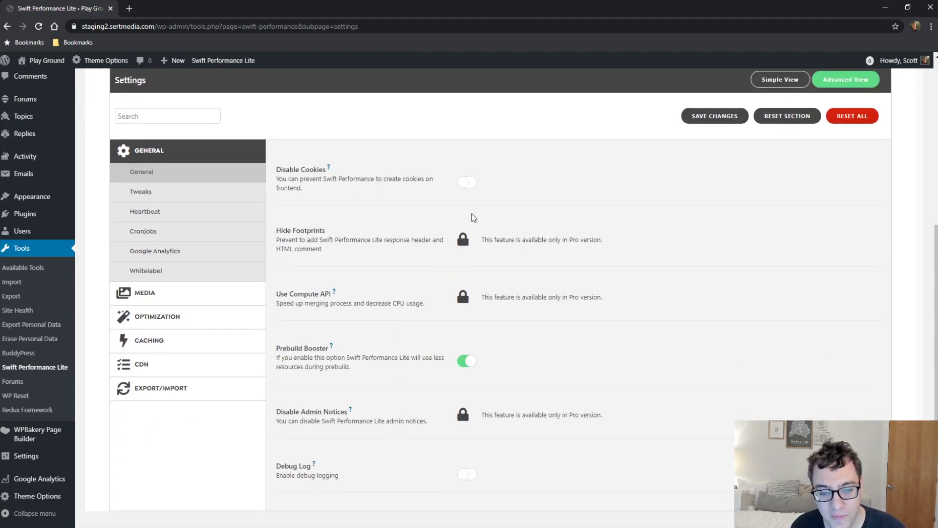
{"action": "scroll", "coordinate": [437, 236], "scroll_direction": "up", "scroll_amount": 1}
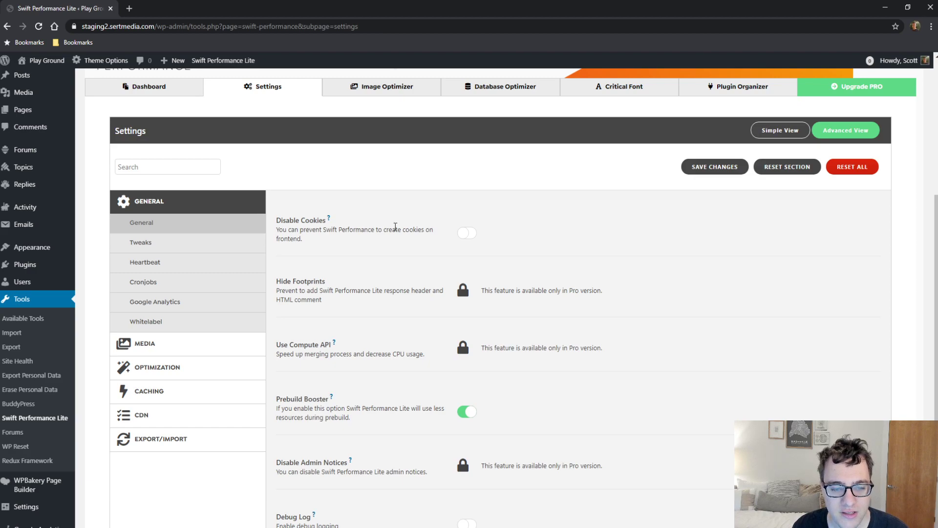
{"action": "scroll", "coordinate": [399, 229], "scroll_direction": "down", "scroll_amount": 2}
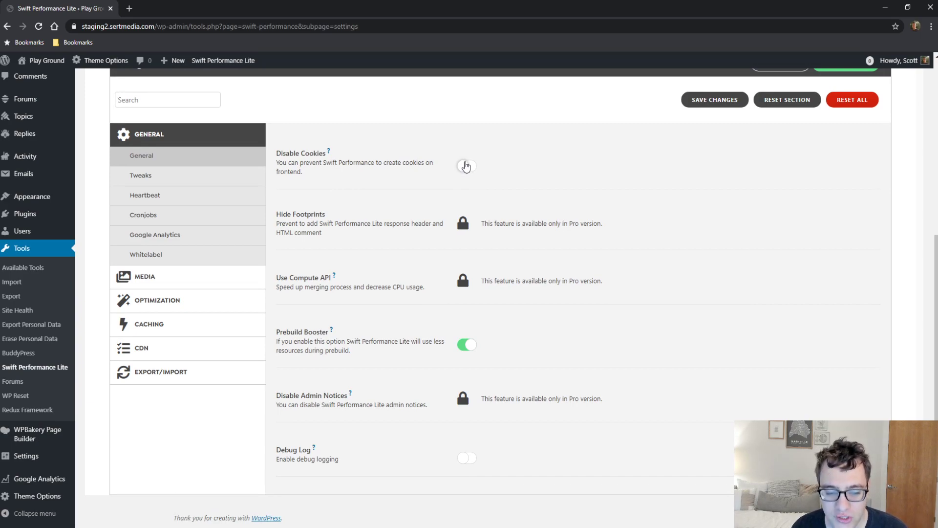
{"action": "triple_click", "coordinate": [331, 341]}
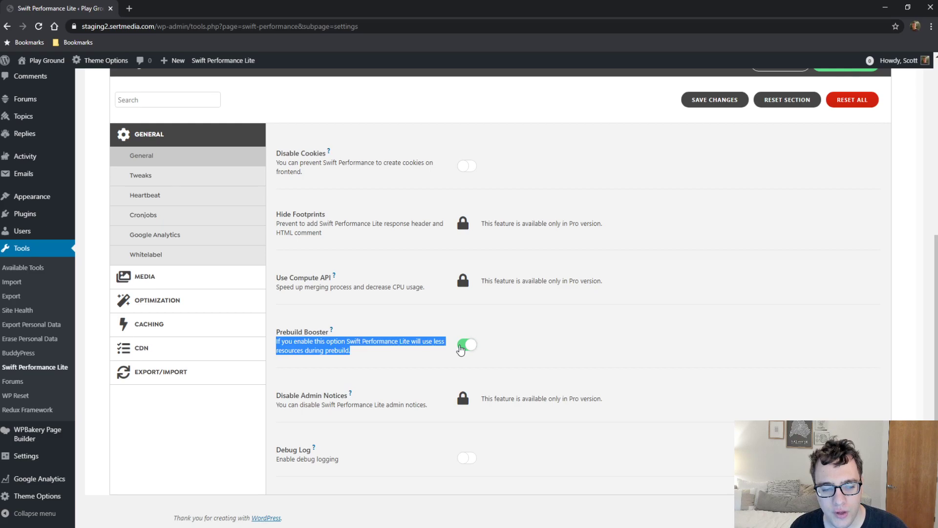
{"action": "left_click", "coordinate": [331, 331]}
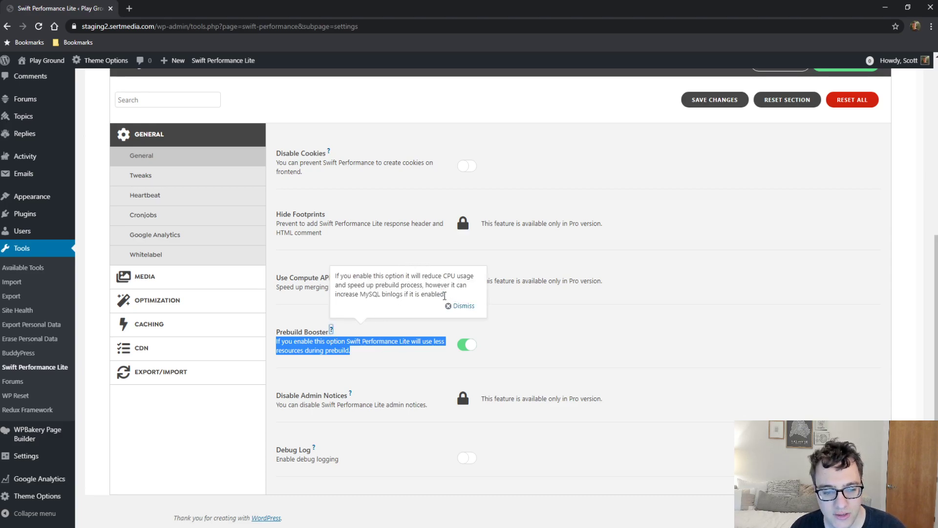
{"action": "left_click", "coordinate": [372, 434]}
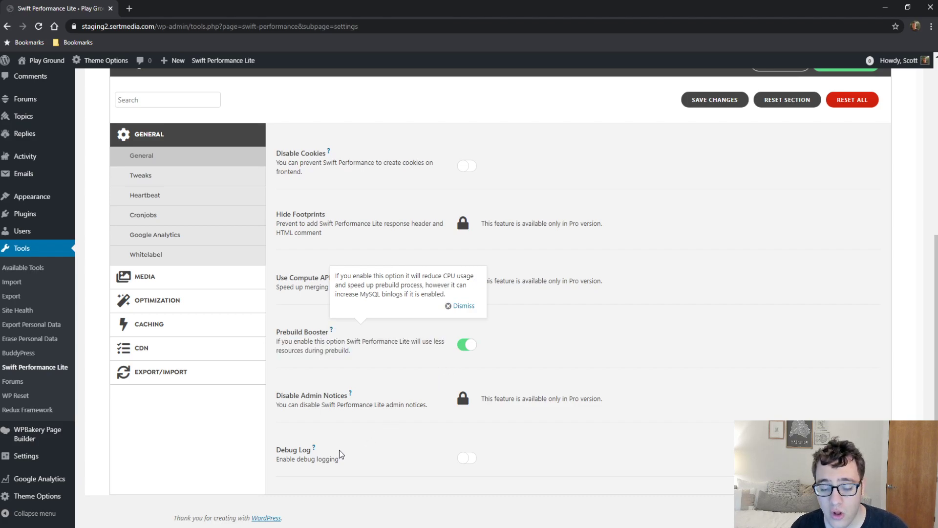
Open the Tweaks section of the general settings and review the Normalize Static Resources option
{"action": "left_click", "coordinate": [159, 177]}
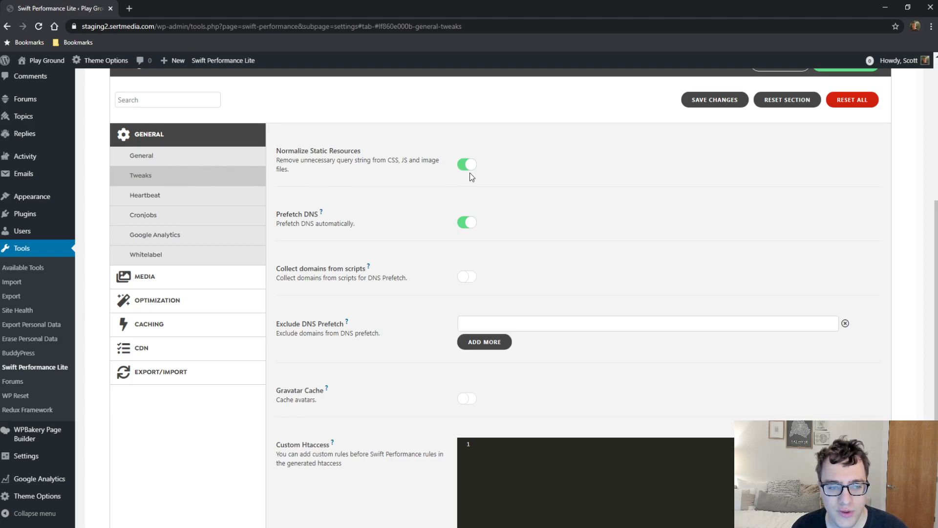
{"action": "left_click_drag", "start_coordinate": [350, 180], "coordinate": [298, 147]}
{"action": "left_click", "coordinate": [297, 145]}
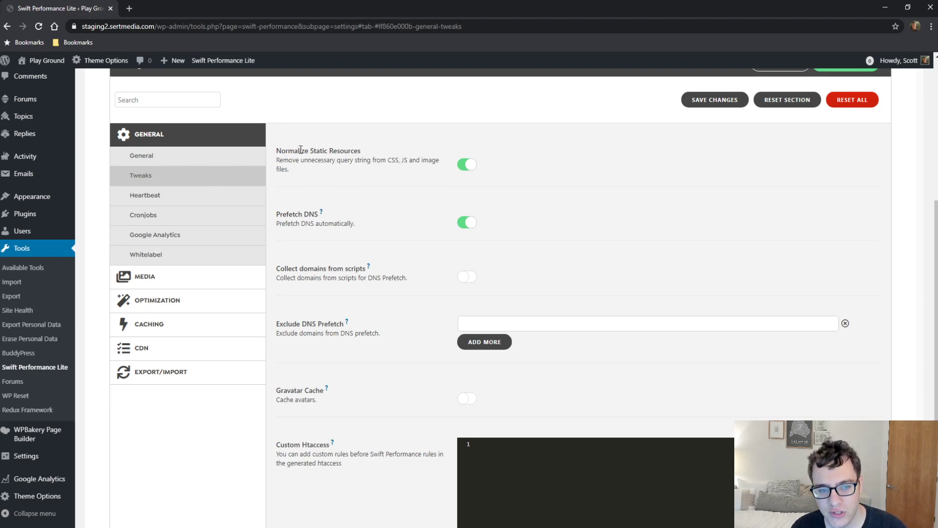
{"action": "scroll", "coordinate": [384, 171], "scroll_direction": "down", "scroll_amount": 2}
{"action": "scroll", "coordinate": [388, 171], "scroll_direction": "up", "scroll_amount": 3}
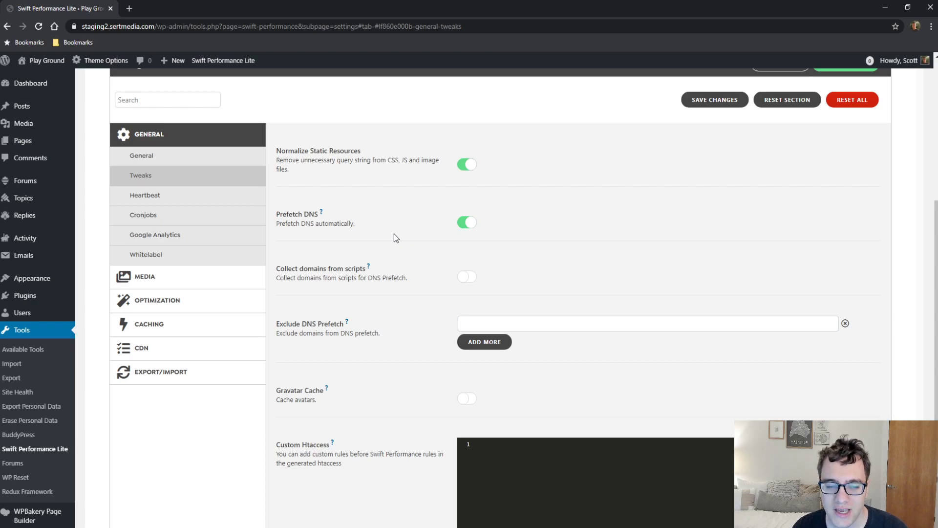
Read the descriptions of the Collect domains from scripts, Prefetch DNS and Exclude DNS Prefetch options
{"action": "left_click_drag", "start_coordinate": [401, 278], "coordinate": [382, 289]}
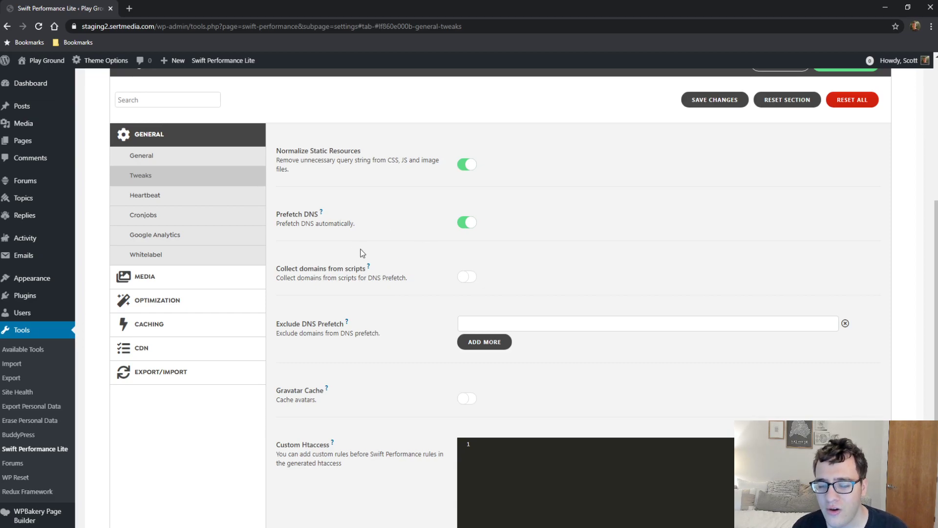
{"action": "left_click_drag", "start_coordinate": [280, 268], "coordinate": [396, 290]}
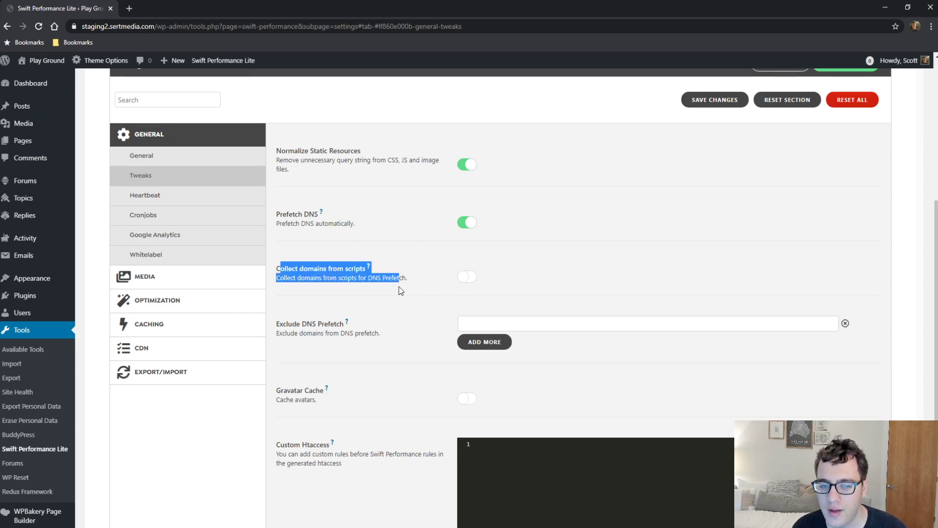
{"action": "triple_click", "coordinate": [393, 284]}
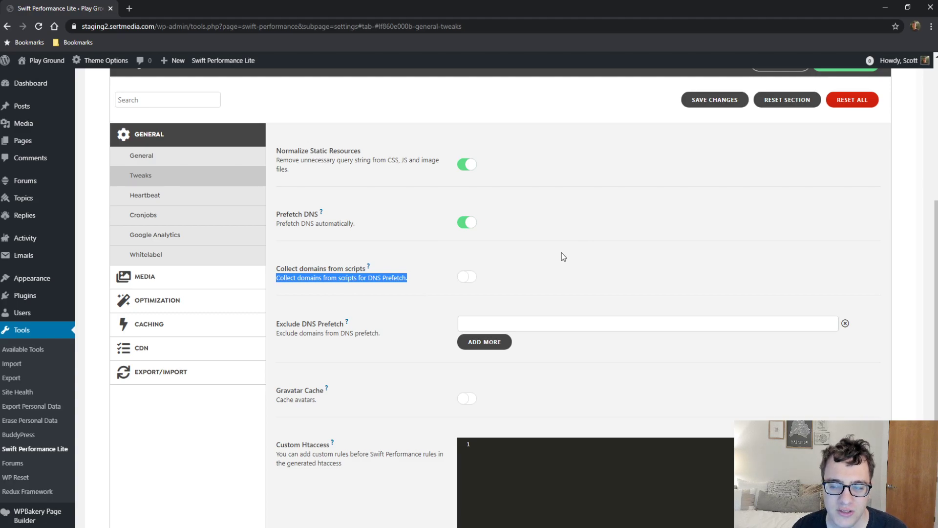
{"action": "left_click", "coordinate": [287, 219]}
{"action": "left_click_drag", "start_coordinate": [277, 215], "coordinate": [356, 223]}
{"action": "left_click", "coordinate": [321, 218]}
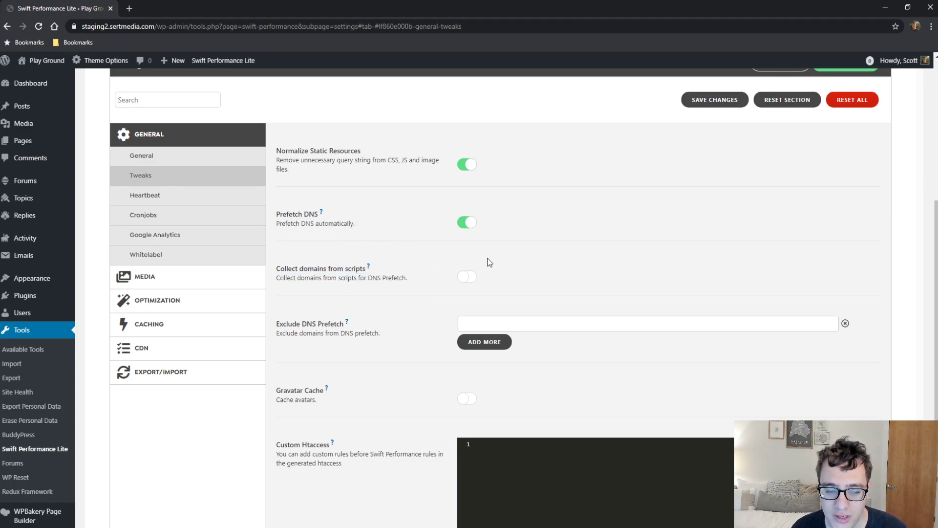
{"action": "scroll", "coordinate": [465, 250], "scroll_direction": "down", "scroll_amount": 3}
{"action": "scroll", "coordinate": [336, 212], "scroll_direction": "up", "scroll_amount": 1}
{"action": "left_click_drag", "start_coordinate": [280, 222], "coordinate": [376, 231]}
{"action": "triple_click", "coordinate": [374, 235]}
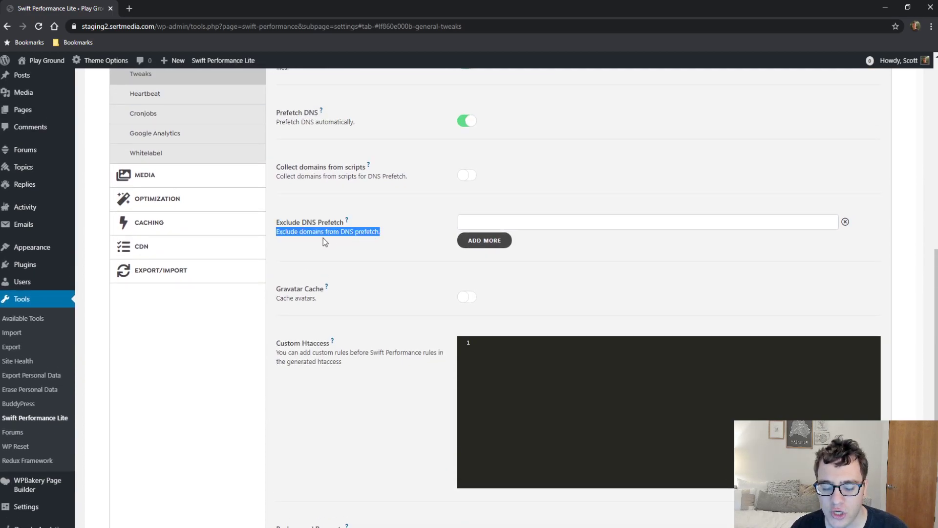
Enable Gravatar Cache in the Tweaks settings and set the Gravatar Cache Expiry to 1 month
{"action": "scroll", "coordinate": [371, 230], "scroll_direction": "down", "scroll_amount": 1}
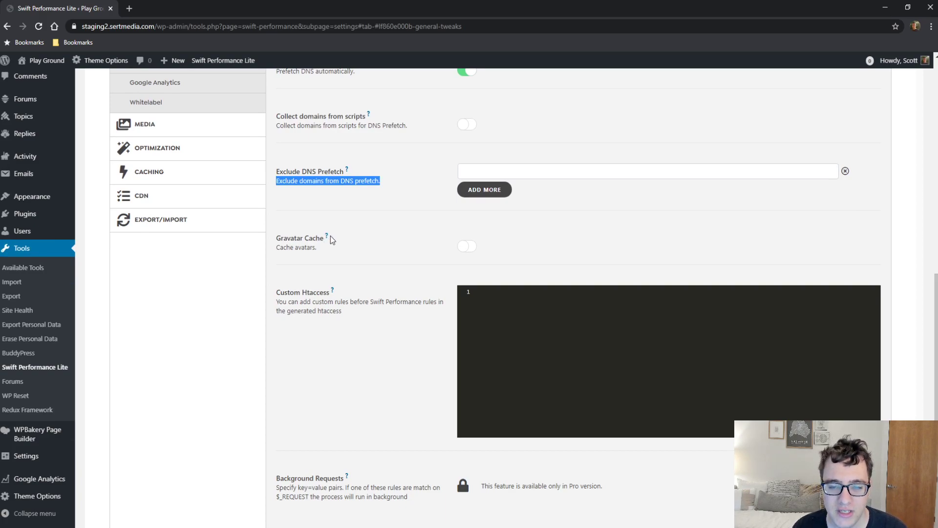
{"action": "left_click", "coordinate": [471, 247]}
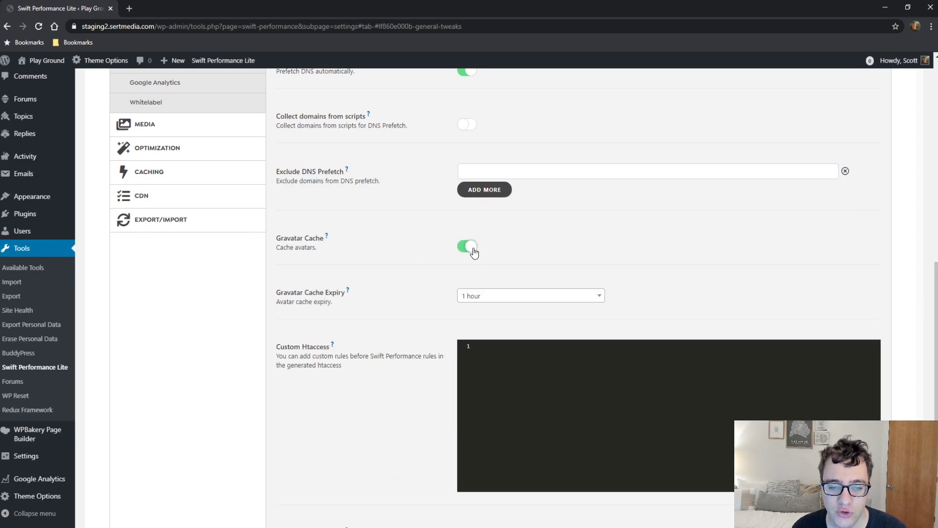
{"action": "left_click", "coordinate": [491, 296]}
{"action": "scroll", "coordinate": [503, 323], "scroll_direction": "down", "scroll_amount": 2}
{"action": "left_click", "coordinate": [504, 316]}
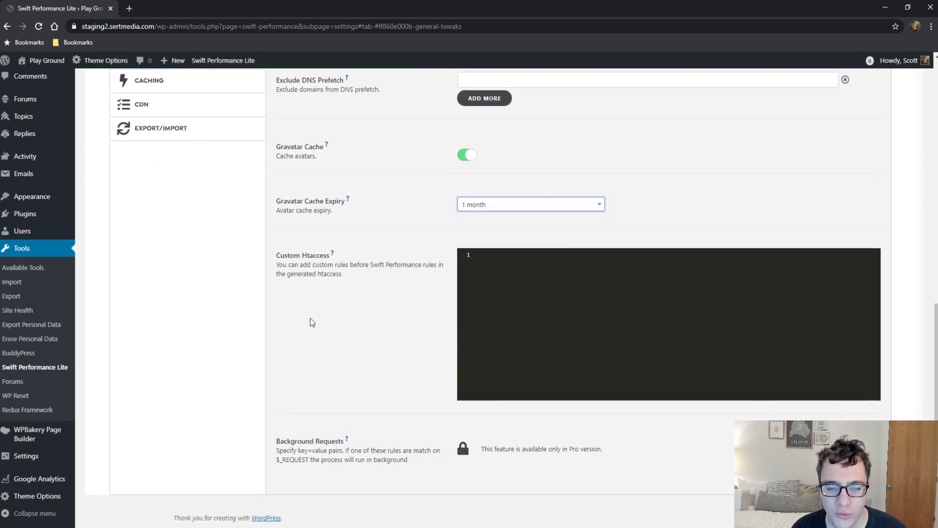
Open the Heartbeat section of the general settings and set the Heartbeat Frequency to 300 seconds
{"action": "scroll", "coordinate": [281, 284], "scroll_direction": "up", "scroll_amount": 2}
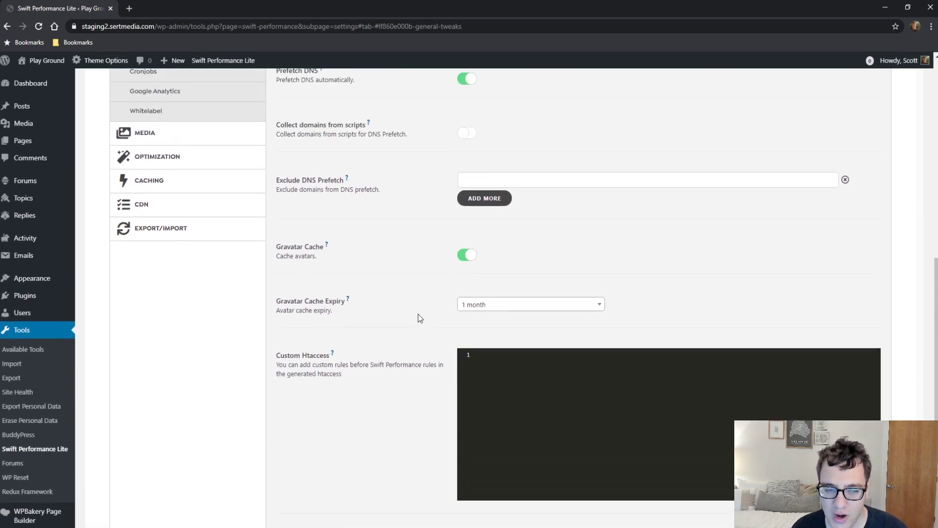
{"action": "scroll", "coordinate": [393, 303], "scroll_direction": "up", "scroll_amount": 2}
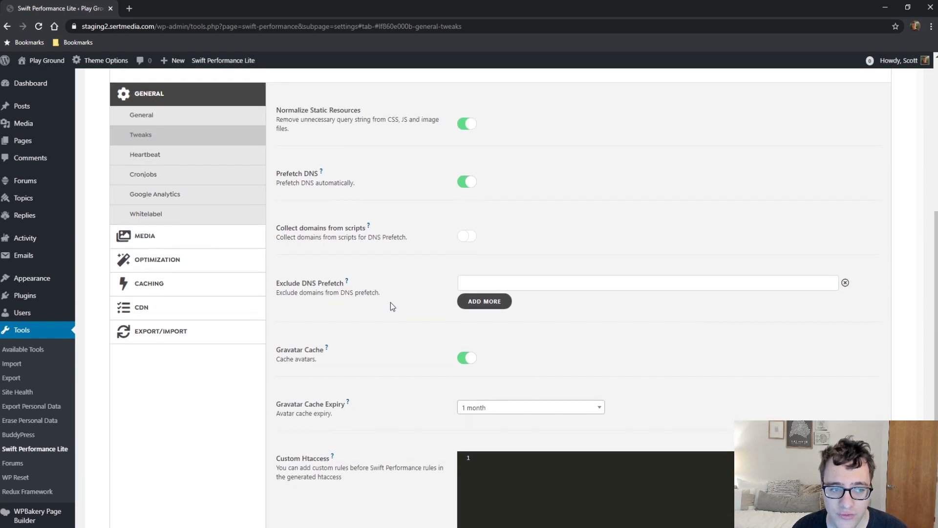
{"action": "left_click", "coordinate": [182, 154]}
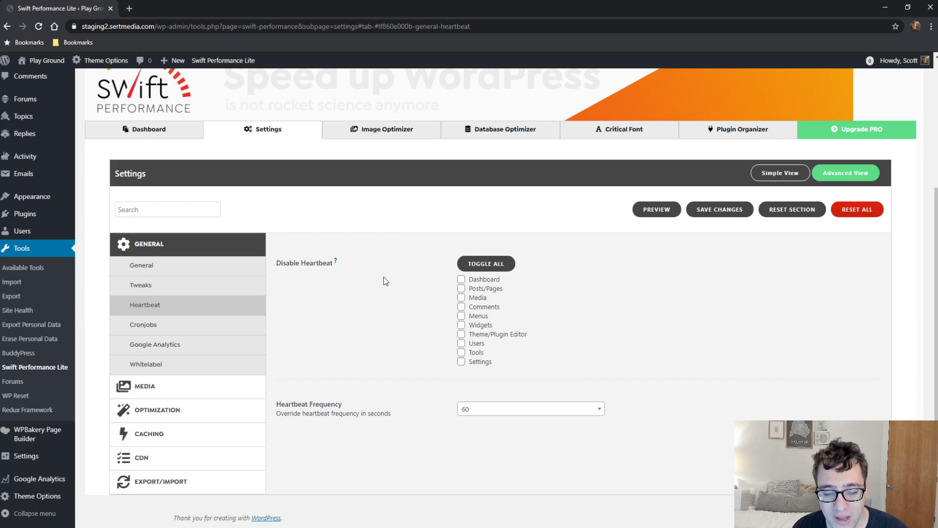
{"action": "left_click", "coordinate": [531, 410]}
{"action": "scroll", "coordinate": [518, 479], "scroll_direction": "down", "scroll_amount": 10}
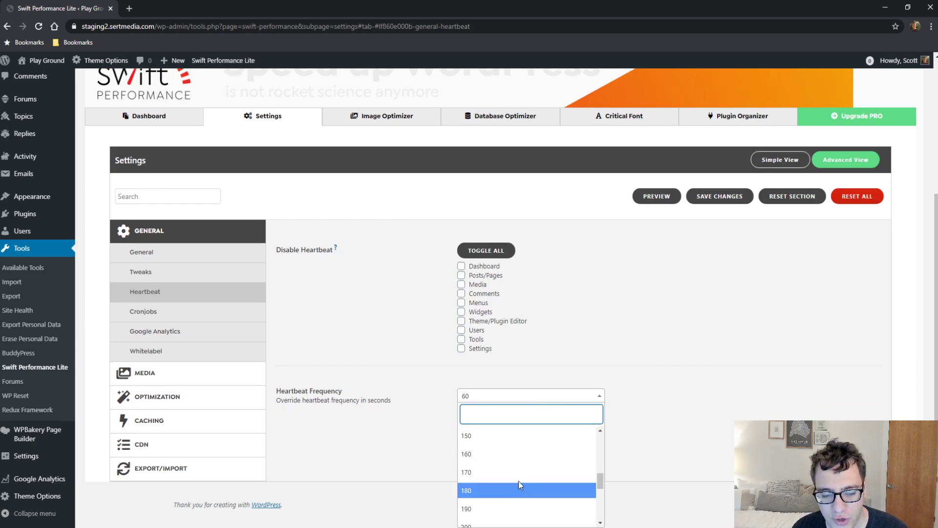
{"action": "left_click", "coordinate": [485, 514]}
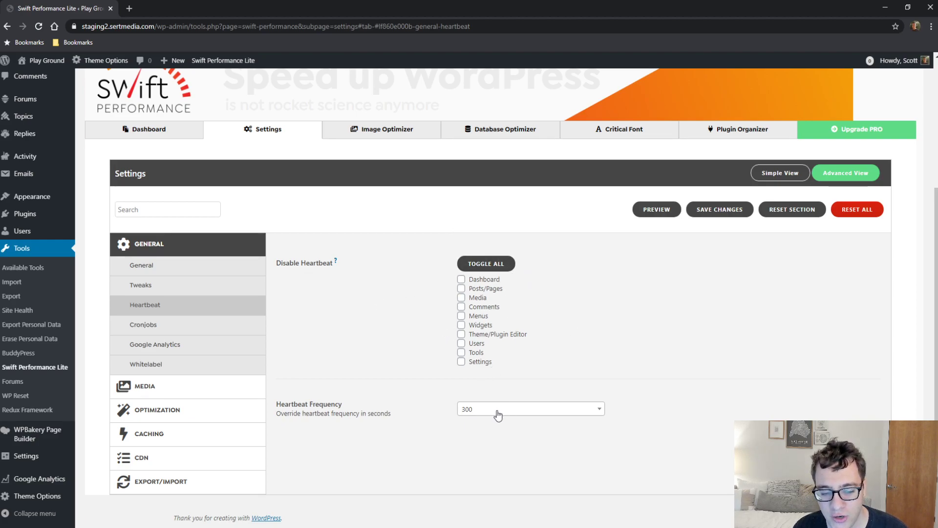
Look over the Cronjobs section, and switch Bypass Google Analytics on and back off to inspect its tracking options
{"action": "left_click", "coordinate": [171, 328]}
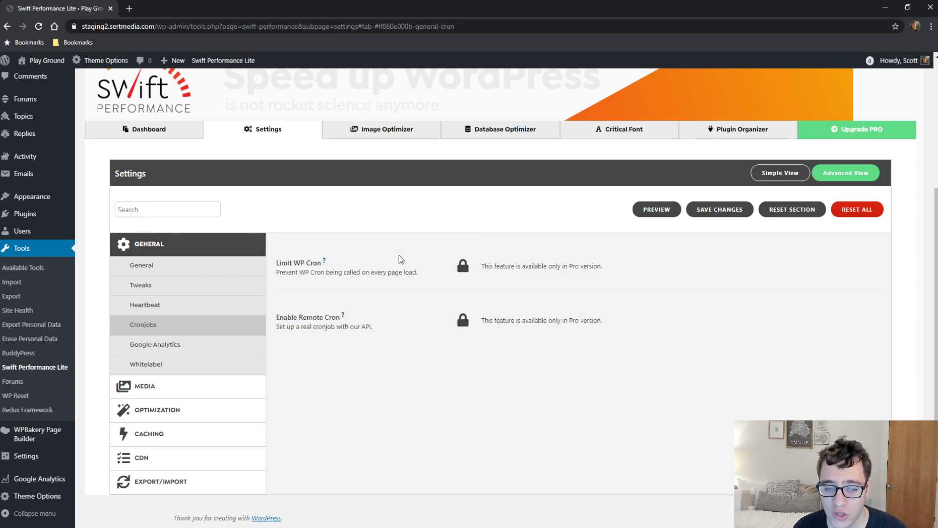
{"action": "left_click", "coordinate": [171, 348]}
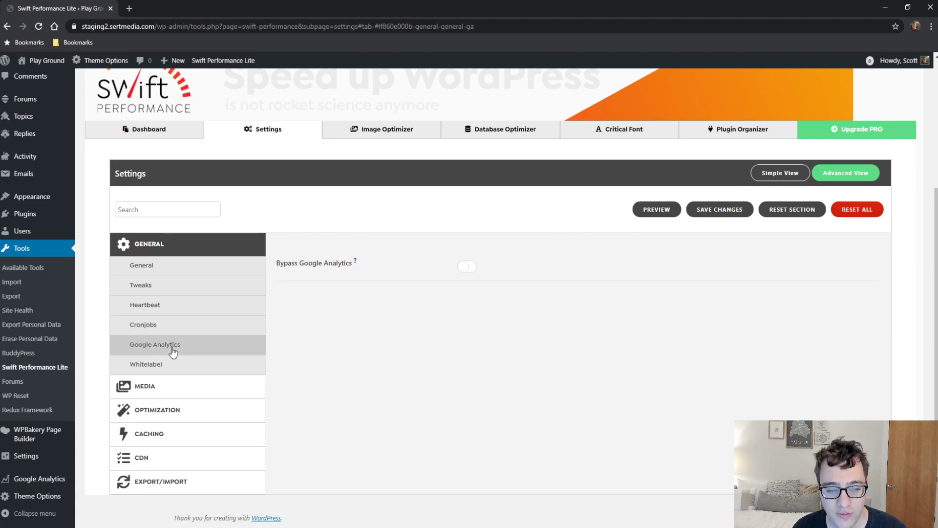
{"action": "left_click", "coordinate": [466, 267]}
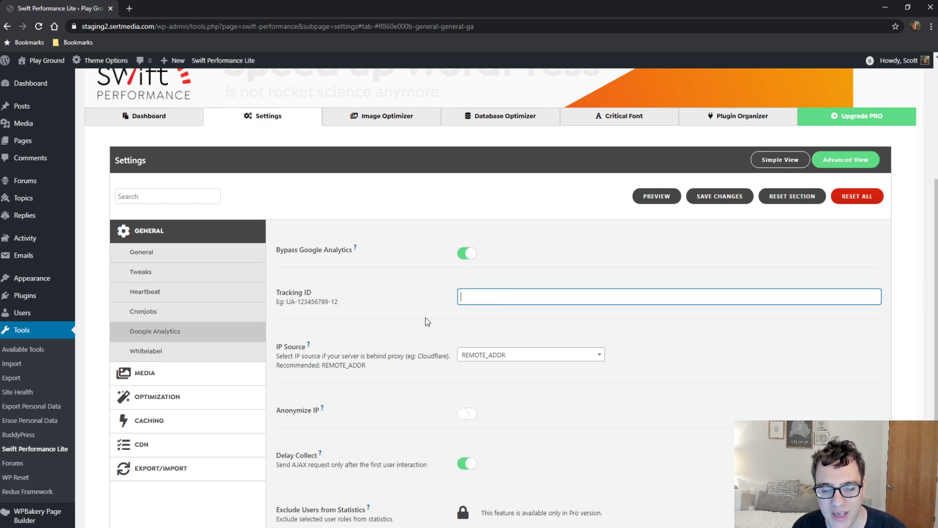
{"action": "scroll", "coordinate": [439, 293], "scroll_direction": "down", "scroll_amount": 1}
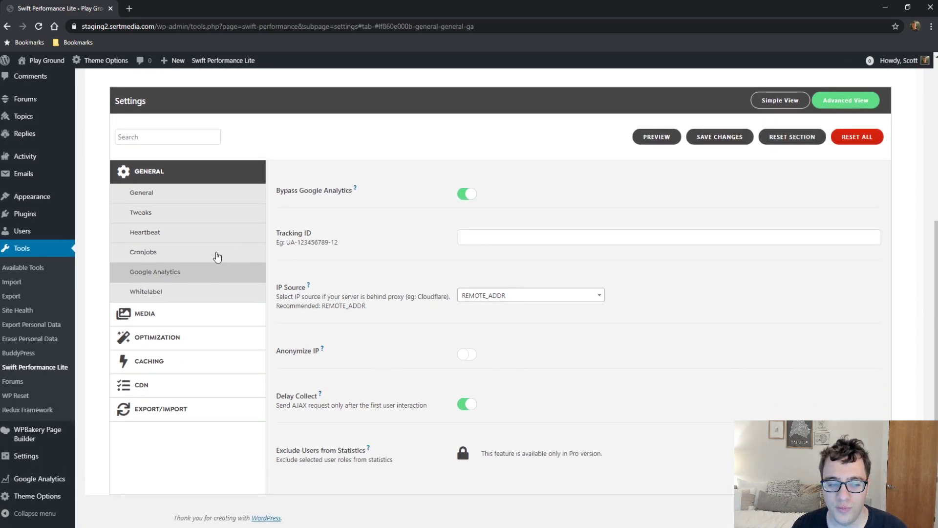
{"action": "left_click", "coordinate": [467, 195]}
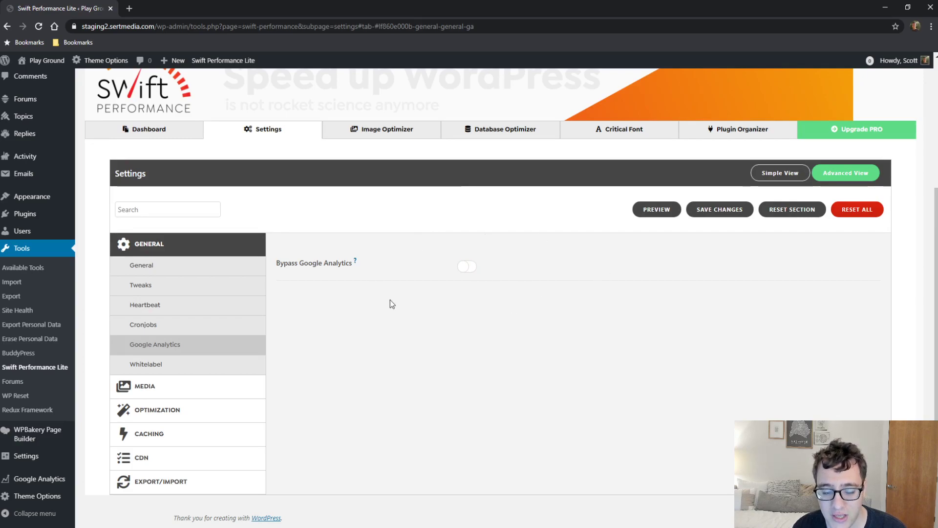
Review the Bypass Google Analytics option and read the Whitelabel section's description
{"action": "scroll", "coordinate": [439, 255], "scroll_direction": "up", "scroll_amount": 4}
{"action": "scroll", "coordinate": [442, 288], "scroll_direction": "down", "scroll_amount": 3}
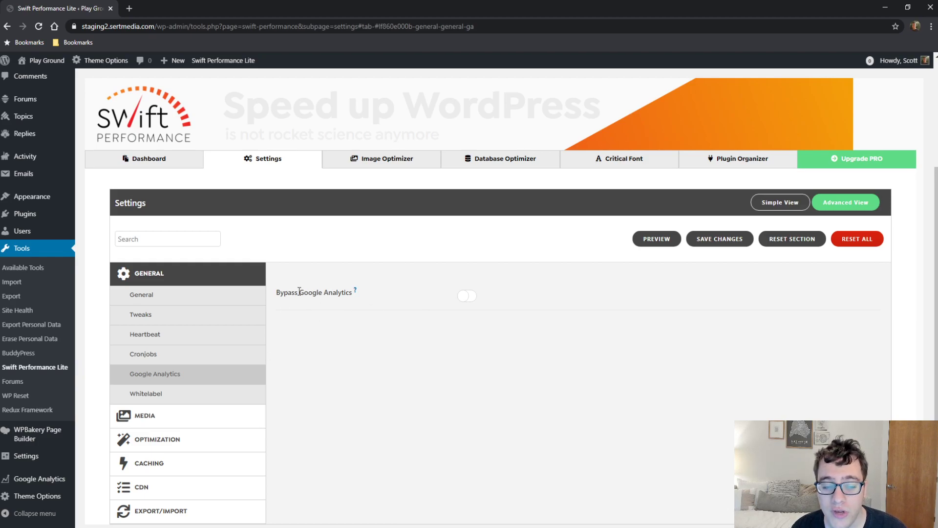
{"action": "left_click_drag", "start_coordinate": [293, 294], "coordinate": [338, 290]}
{"action": "double_click", "coordinate": [337, 292]}
{"action": "left_click", "coordinate": [311, 357]}
{"action": "left_click", "coordinate": [247, 393]}
{"action": "scroll", "coordinate": [382, 299], "scroll_direction": "down", "scroll_amount": 1}
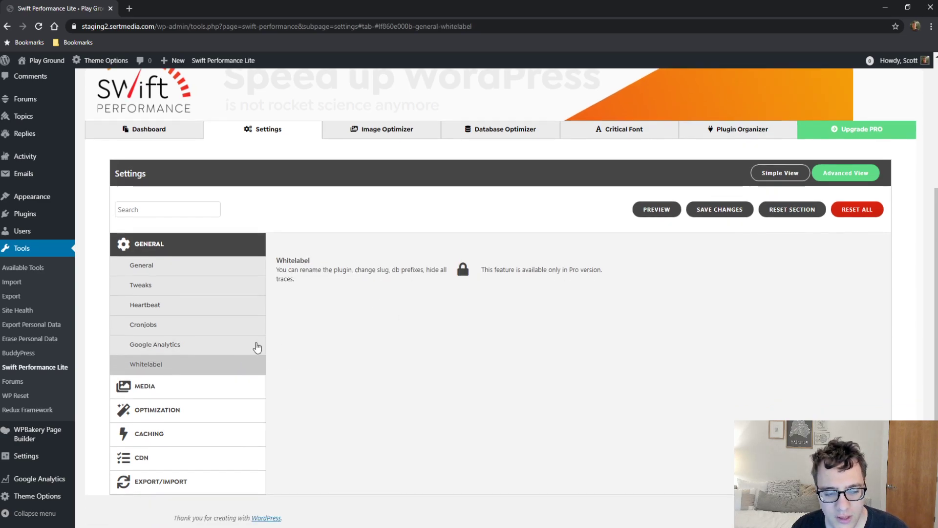
{"action": "left_click_drag", "start_coordinate": [326, 274], "coordinate": [287, 264]}
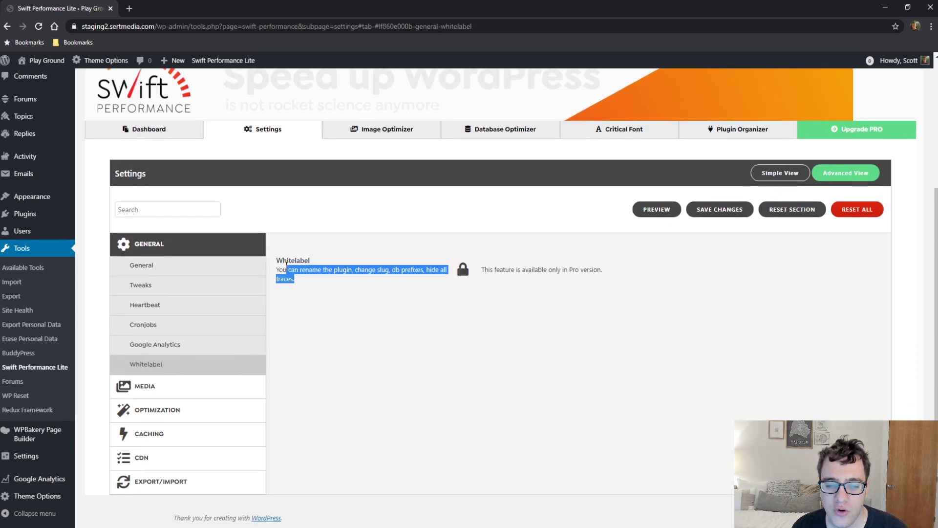
{"action": "left_click", "coordinate": [316, 277]}
Enable Inline Small Images in the Media image settings and check its File Size Limit field
{"action": "left_click", "coordinate": [186, 384]}
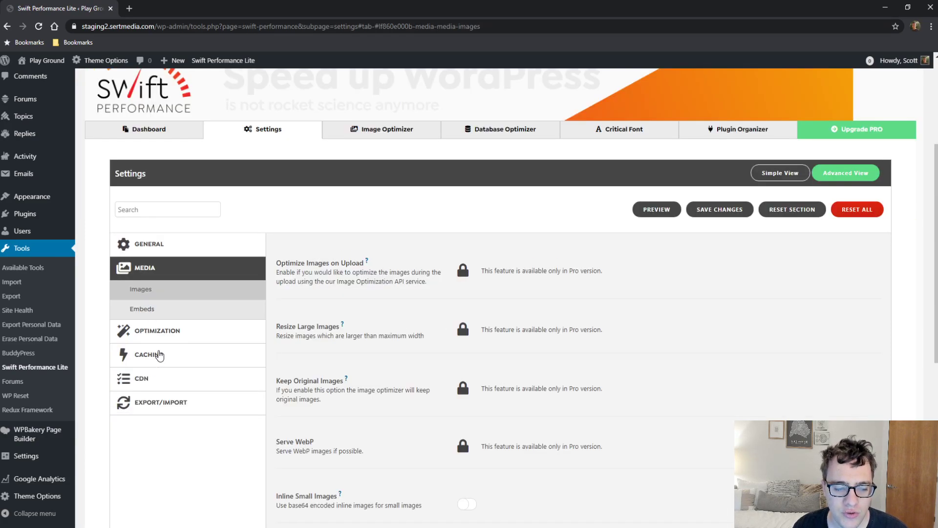
{"action": "left_click", "coordinate": [160, 355]}
{"action": "scroll", "coordinate": [384, 307], "scroll_direction": "down", "scroll_amount": 2}
{"action": "scroll", "coordinate": [383, 307], "scroll_direction": "down", "scroll_amount": 3}
{"action": "scroll", "coordinate": [383, 307], "scroll_direction": "up", "scroll_amount": 3}
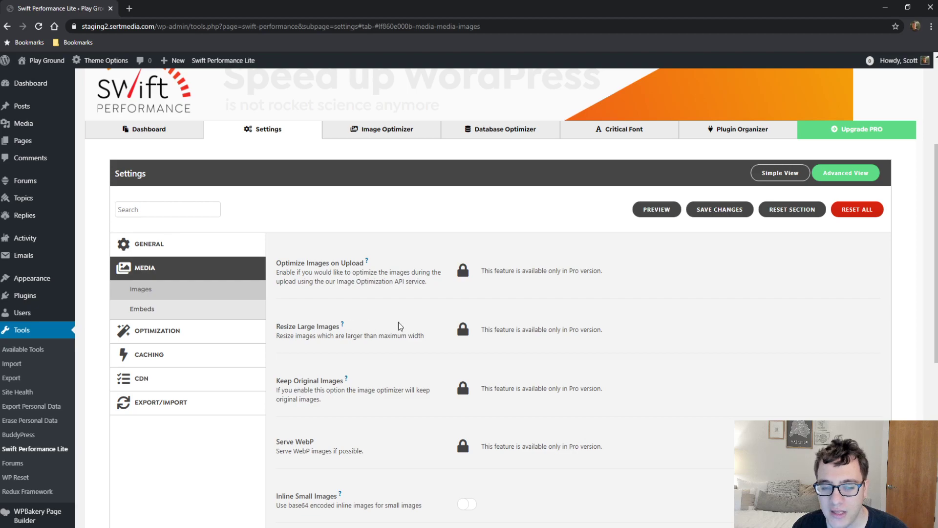
{"action": "scroll", "coordinate": [398, 322], "scroll_direction": "down", "scroll_amount": 4}
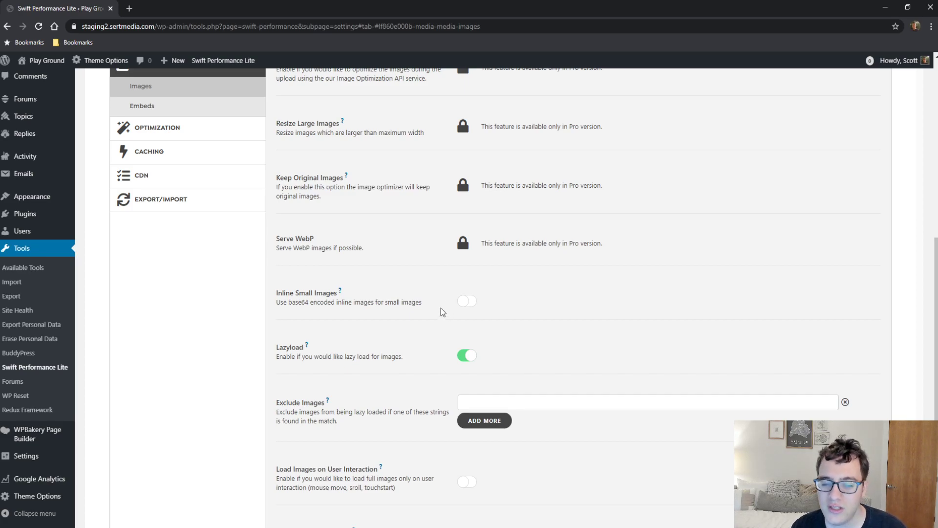
{"action": "left_click", "coordinate": [468, 306]}
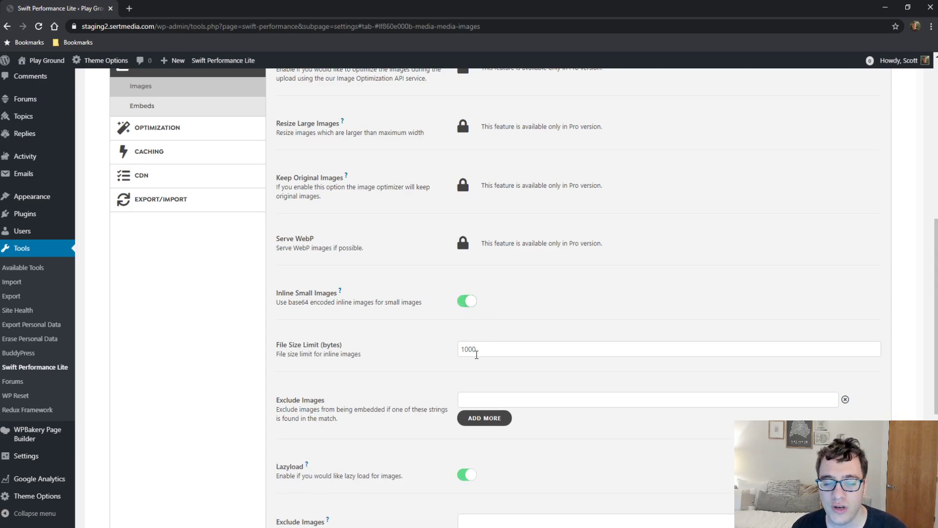
{"action": "left_click_drag", "start_coordinate": [490, 349], "coordinate": [415, 342]}
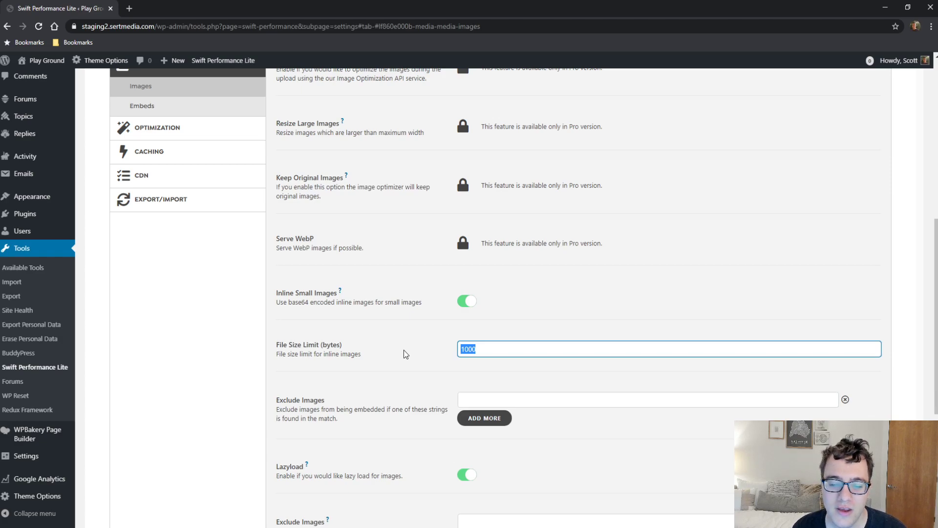
Read the descriptions of the Exclude Images option for inline images and the Lazyload option
{"action": "scroll", "coordinate": [386, 347], "scroll_direction": "down", "scroll_amount": 2}
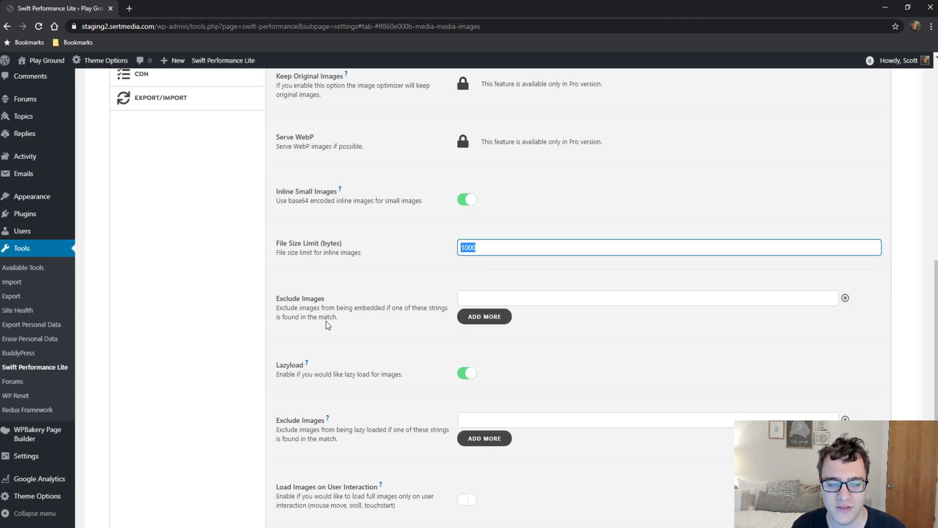
{"action": "scroll", "coordinate": [326, 321], "scroll_direction": "down", "scroll_amount": 1}
{"action": "left_click_drag", "start_coordinate": [350, 271], "coordinate": [269, 255]}
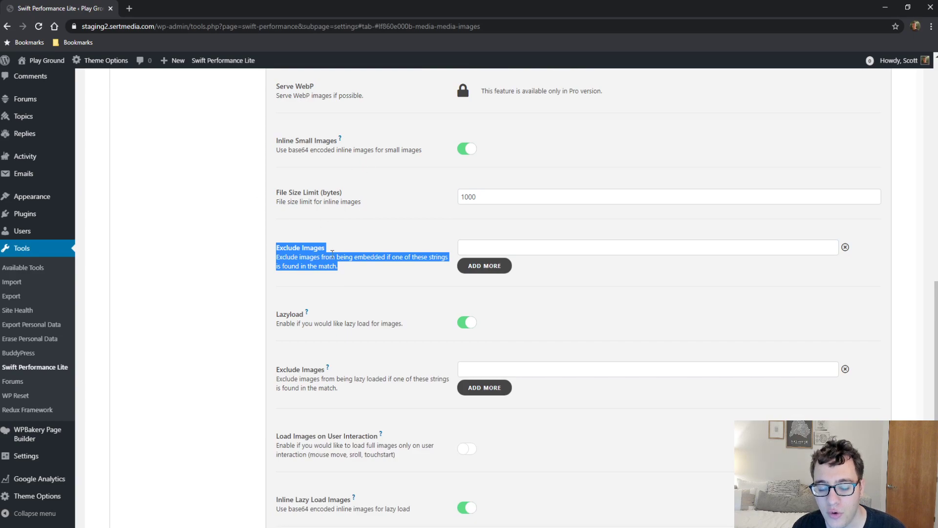
{"action": "scroll", "coordinate": [302, 290], "scroll_direction": "down", "scroll_amount": 1}
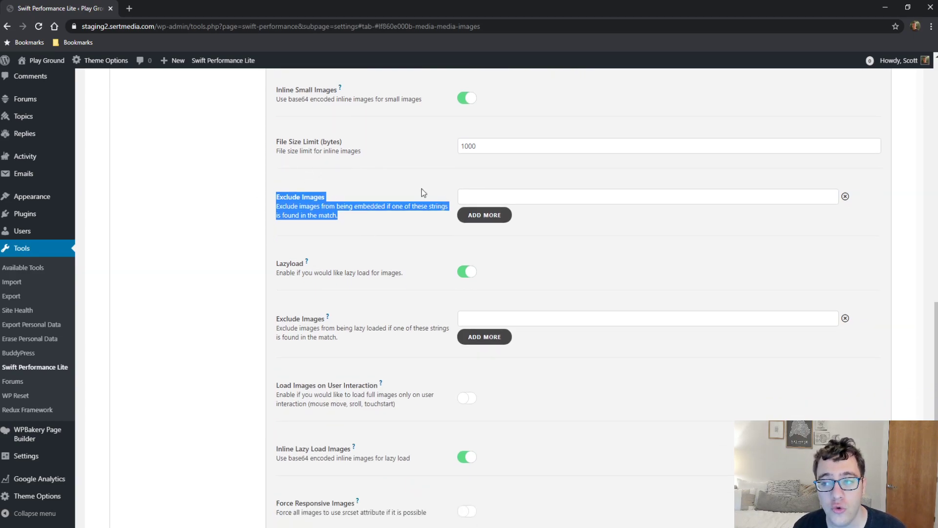
{"action": "scroll", "coordinate": [380, 193], "scroll_direction": "down", "scroll_amount": 1}
{"action": "left_click", "coordinate": [314, 221]}
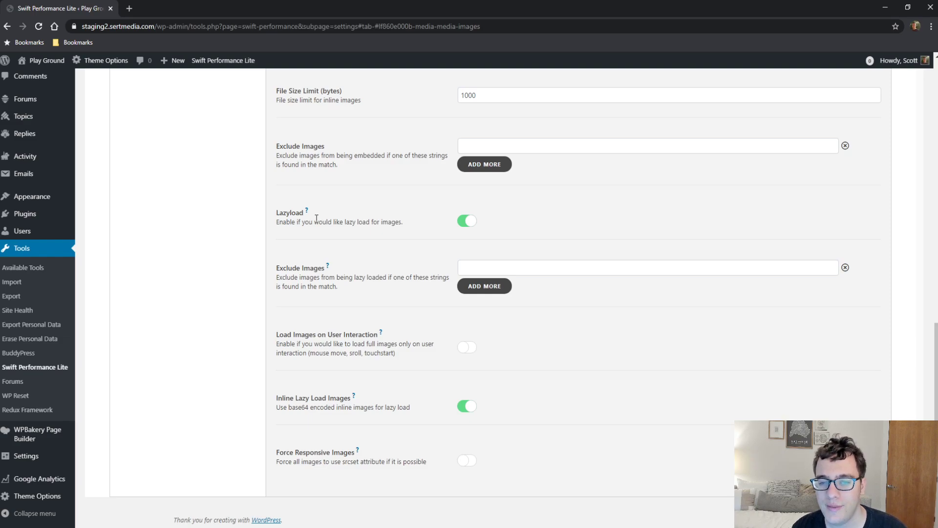
Read the description of Load Images on User Interaction and enable the option
{"action": "triple_click", "coordinate": [297, 340]}
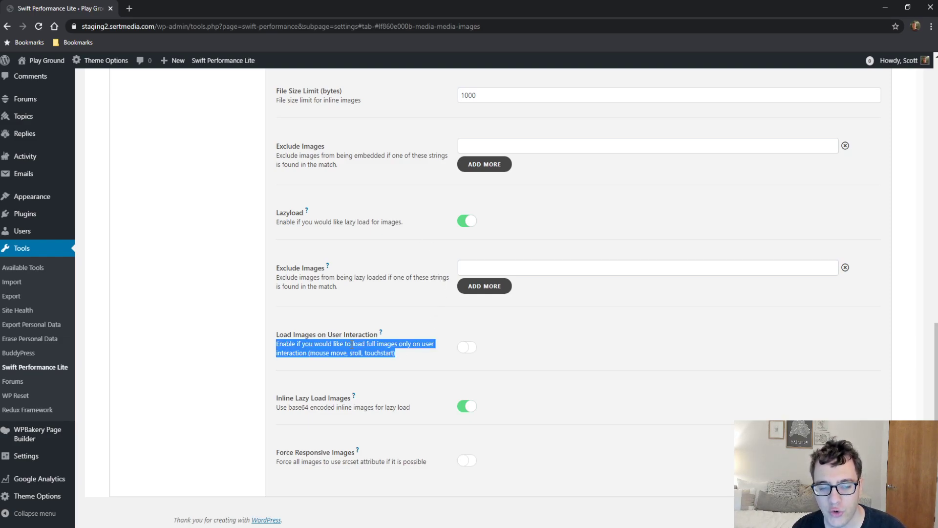
{"action": "left_click", "coordinate": [482, 352]}
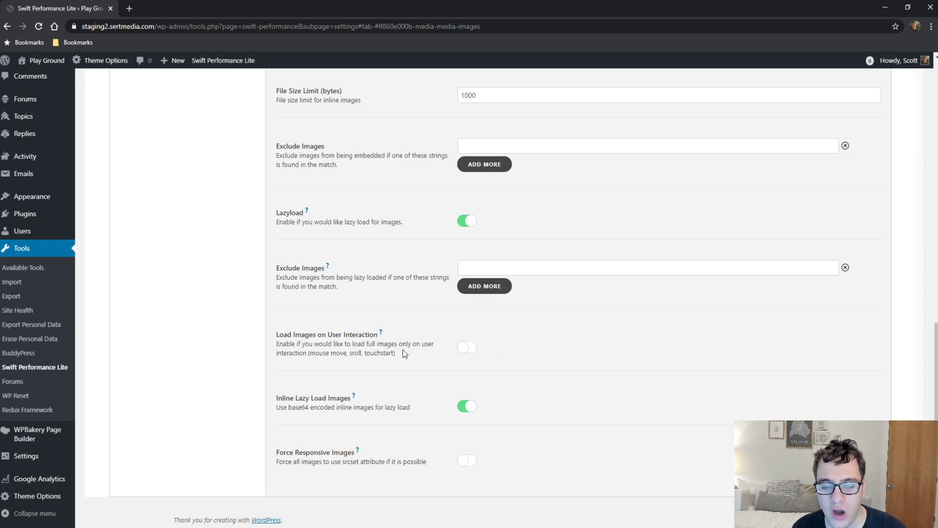
{"action": "left_click", "coordinate": [470, 349]}
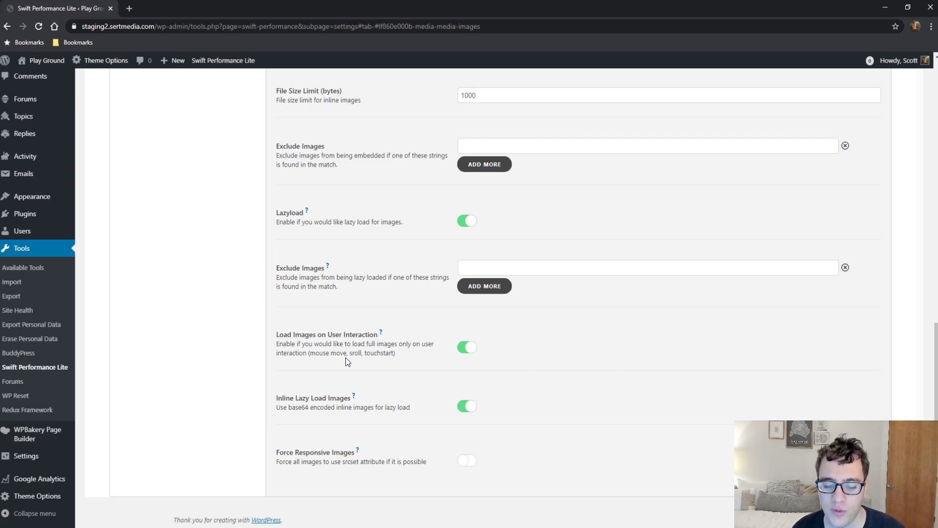
Read the descriptions of the Inline Lazy Load Images and Force Responsive Images options
{"action": "triple_click", "coordinate": [306, 398]}
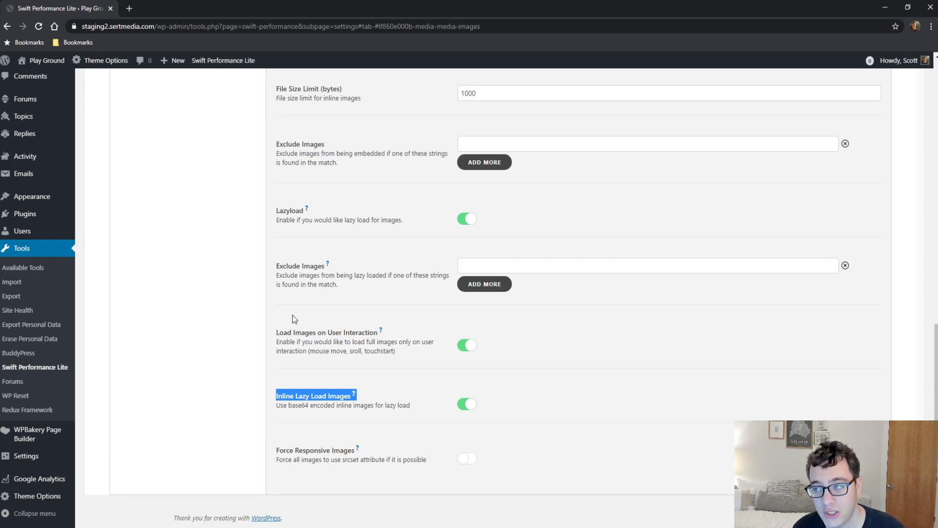
{"action": "triple_click", "coordinate": [307, 406]}
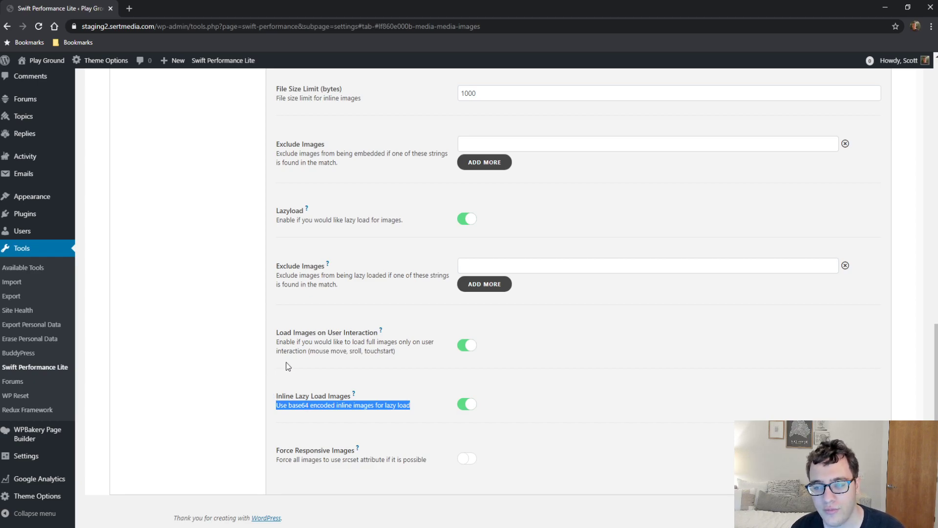
{"action": "left_click", "coordinate": [284, 395]}
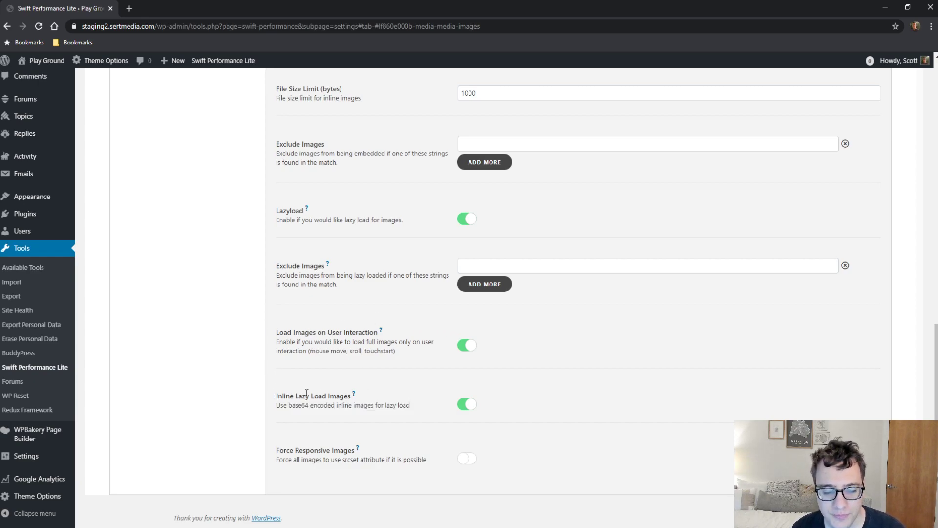
{"action": "triple_click", "coordinate": [367, 462]}
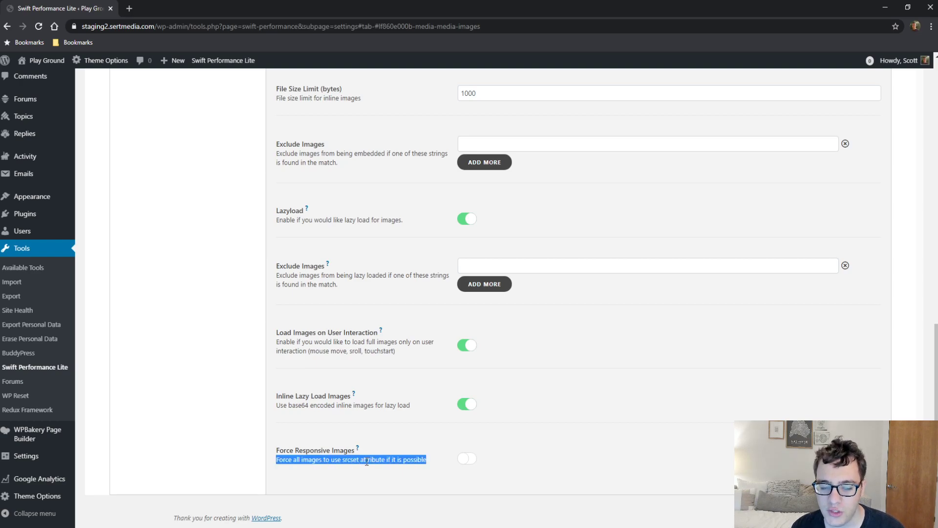
{"action": "mouse_move", "coordinate": [49, 60]}
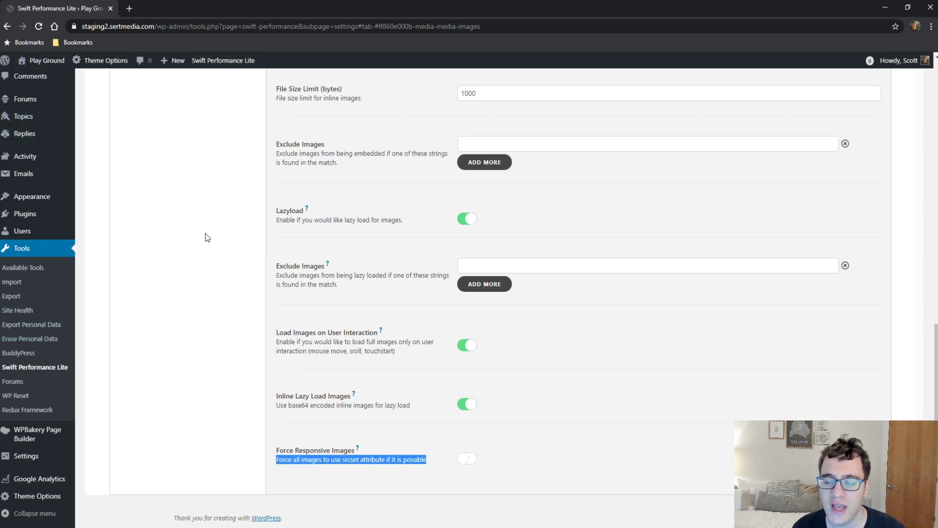
{"action": "triple_click", "coordinate": [413, 461]}
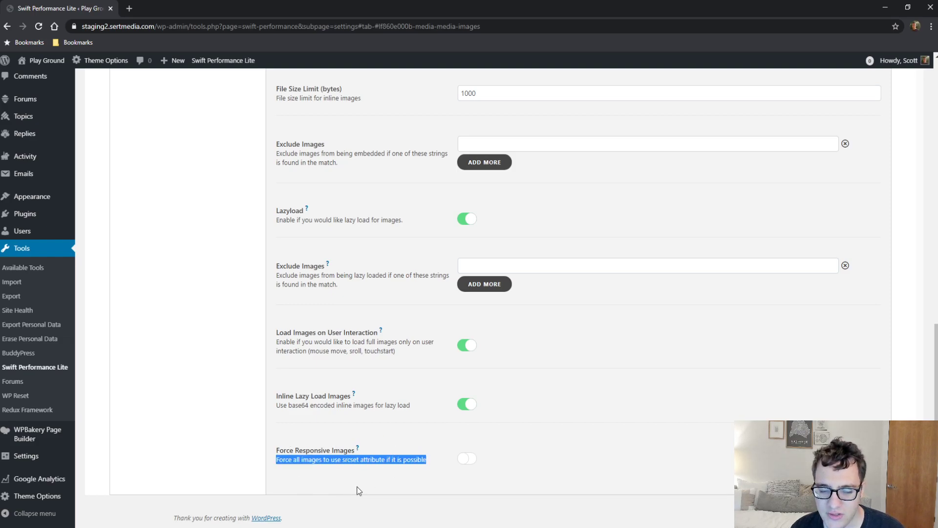
Switch Force Responsive Images on and back off
{"action": "left_click", "coordinate": [481, 459]}
{"action": "left_click", "coordinate": [477, 460]}
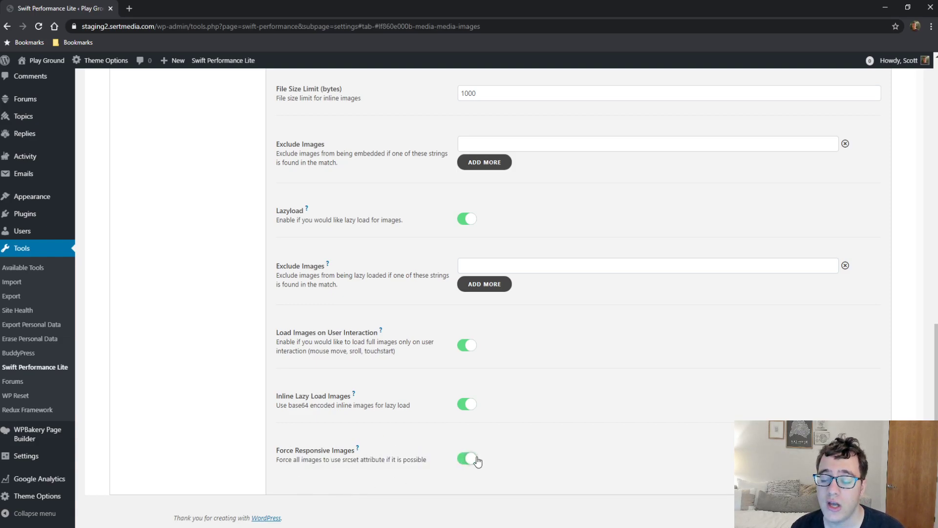
{"action": "left_click", "coordinate": [478, 459]}
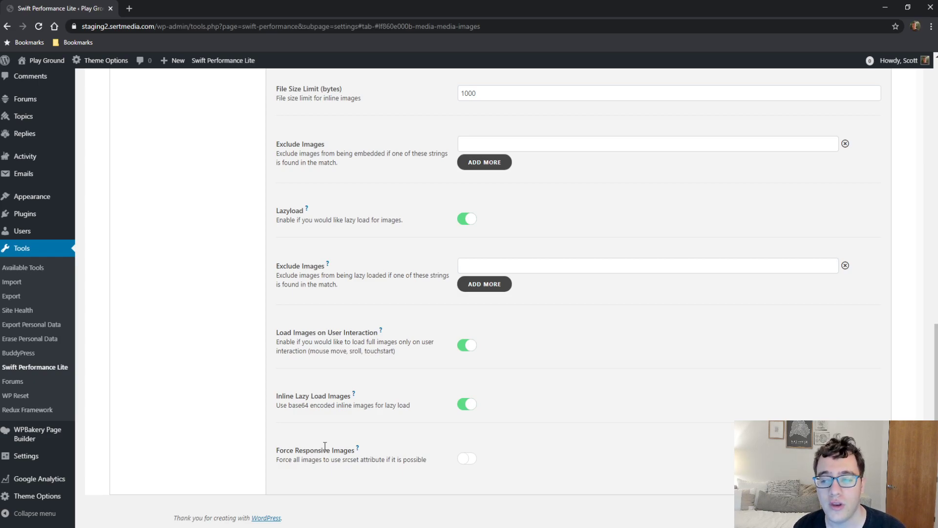
Enable Lazy Load Iframes and Load Iframes on User Interaction in the Media section's Embeds settings
{"action": "scroll", "coordinate": [192, 257], "scroll_direction": "up", "scroll_amount": 10}
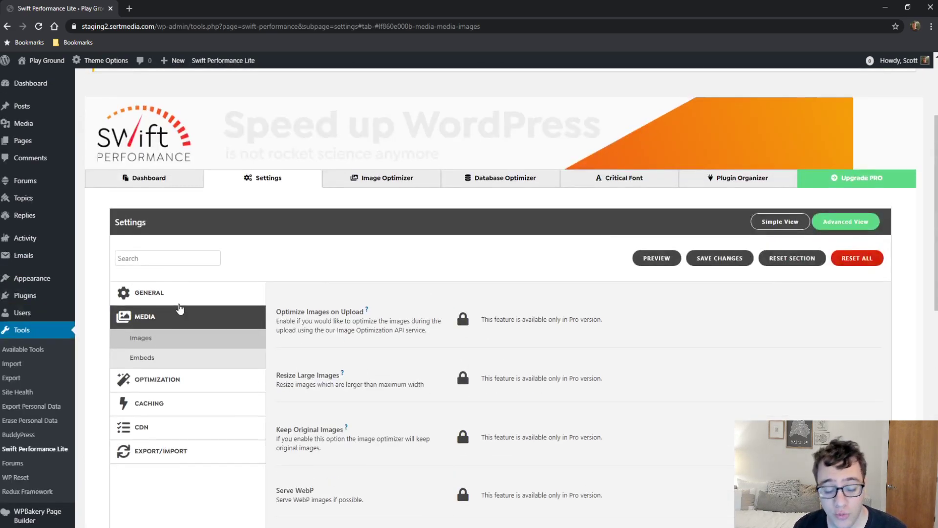
{"action": "left_click", "coordinate": [198, 359]}
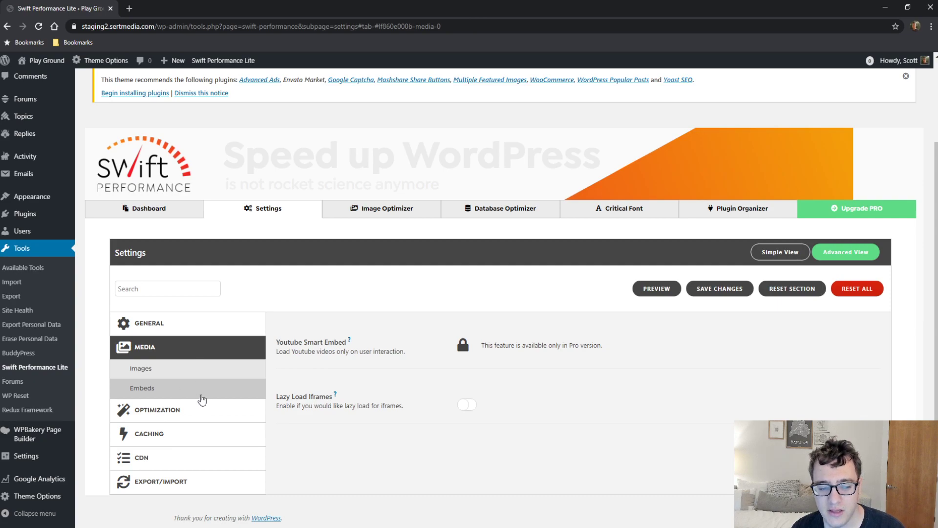
{"action": "left_click", "coordinate": [467, 406]}
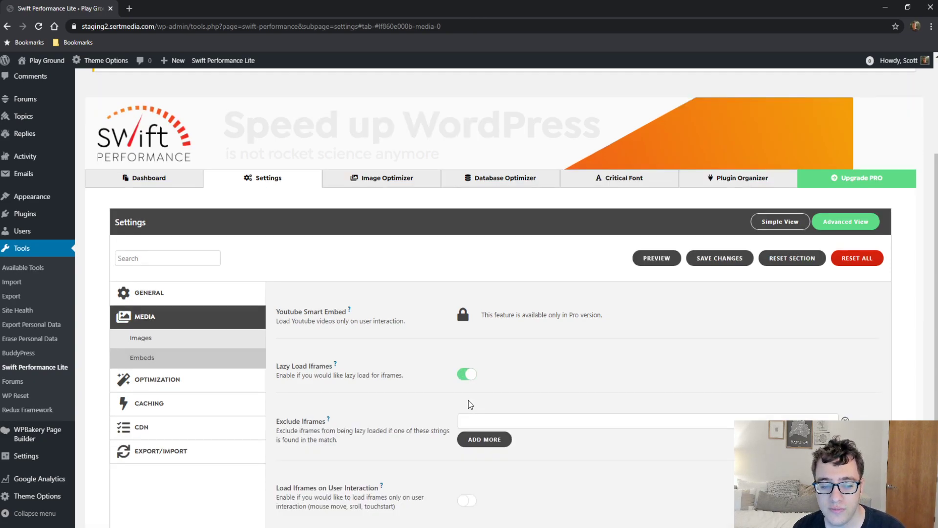
{"action": "scroll", "coordinate": [464, 415], "scroll_direction": "down", "scroll_amount": 2}
{"action": "left_click", "coordinate": [467, 454]}
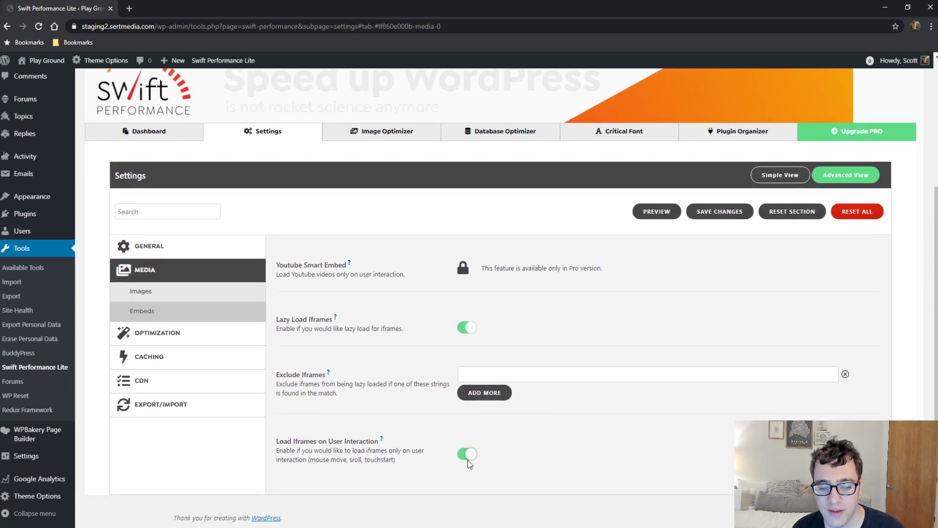
Read the descriptions of the Load Iframes on User Interaction and Youtube Smart Embed options
{"action": "left_click_drag", "start_coordinate": [316, 442], "coordinate": [277, 441]}
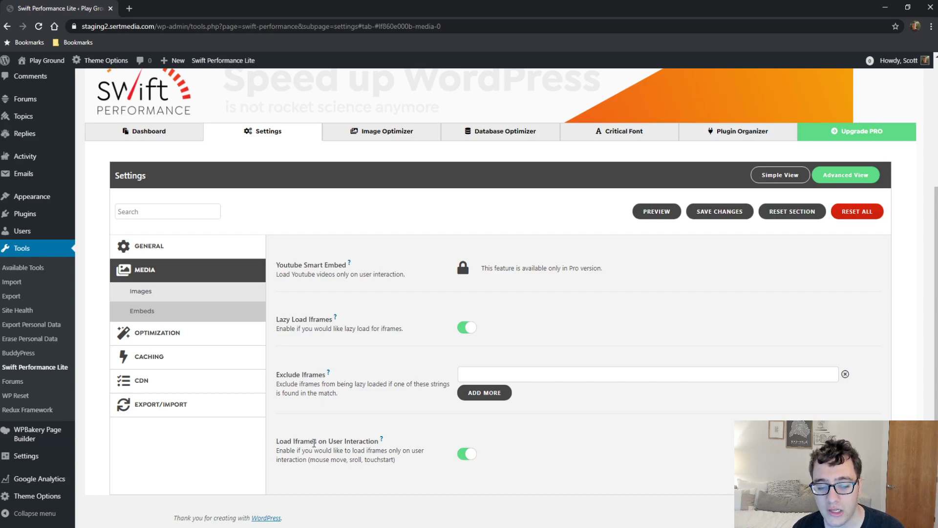
{"action": "triple_click", "coordinate": [314, 442]}
{"action": "left_click", "coordinate": [343, 292]}
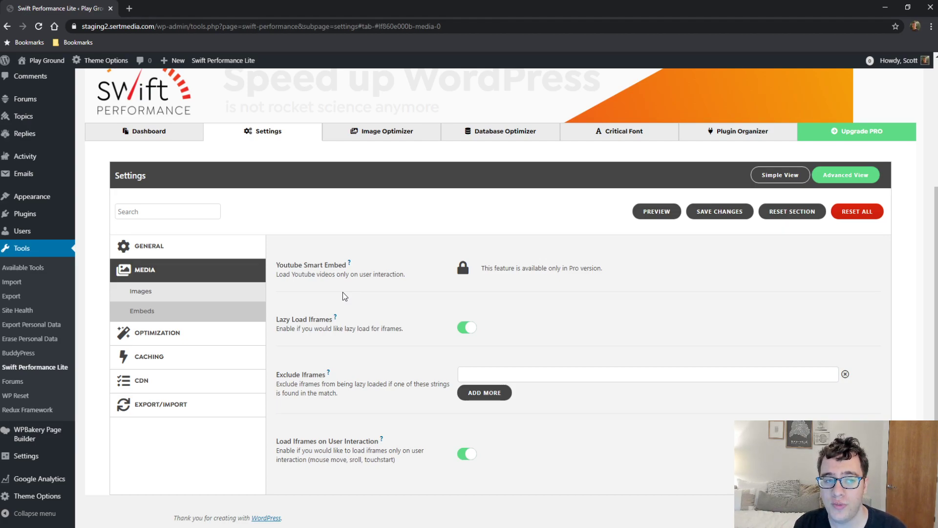
{"action": "left_click_drag", "start_coordinate": [301, 274], "coordinate": [367, 284]}
{"action": "left_click", "coordinate": [379, 279]}
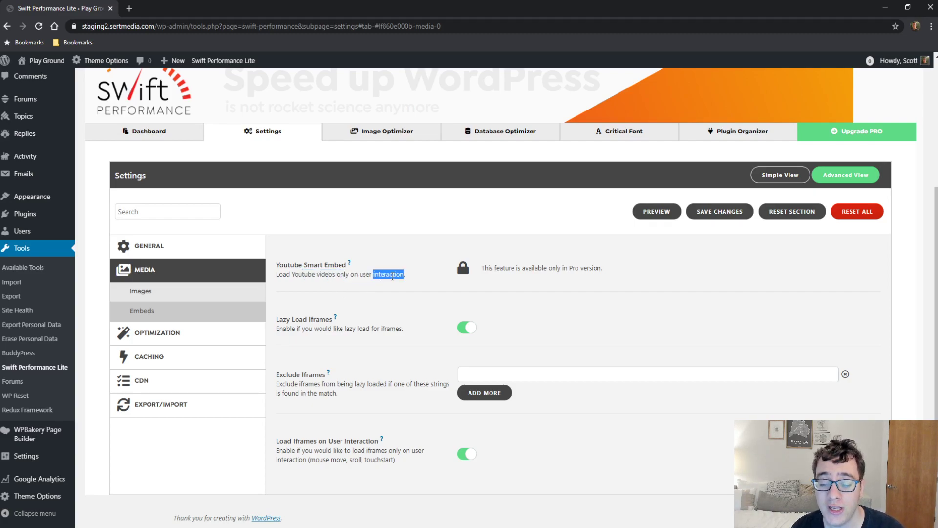
Enable Merge Assets for Logged in Users in the general Optimization settings
{"action": "left_click", "coordinate": [191, 333]}
{"action": "scroll", "coordinate": [363, 320], "scroll_direction": "down", "scroll_amount": 1}
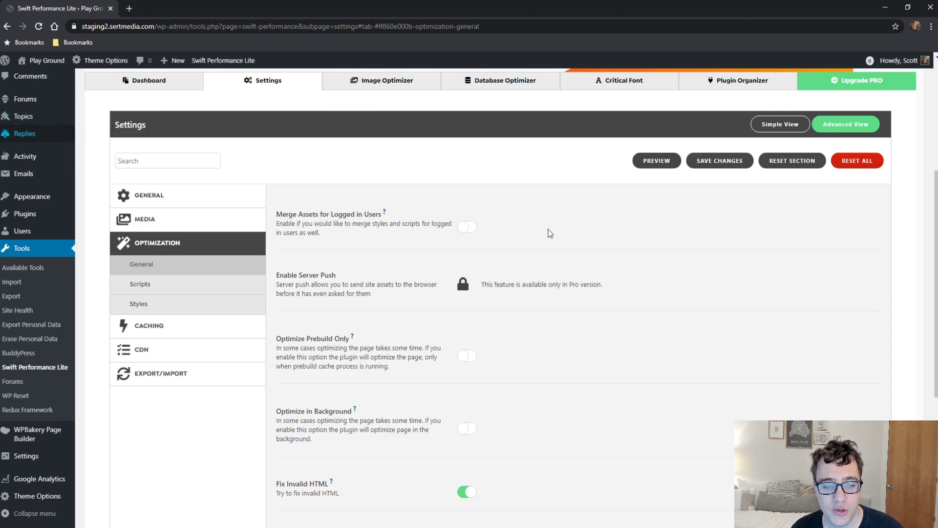
{"action": "left_click", "coordinate": [468, 228]}
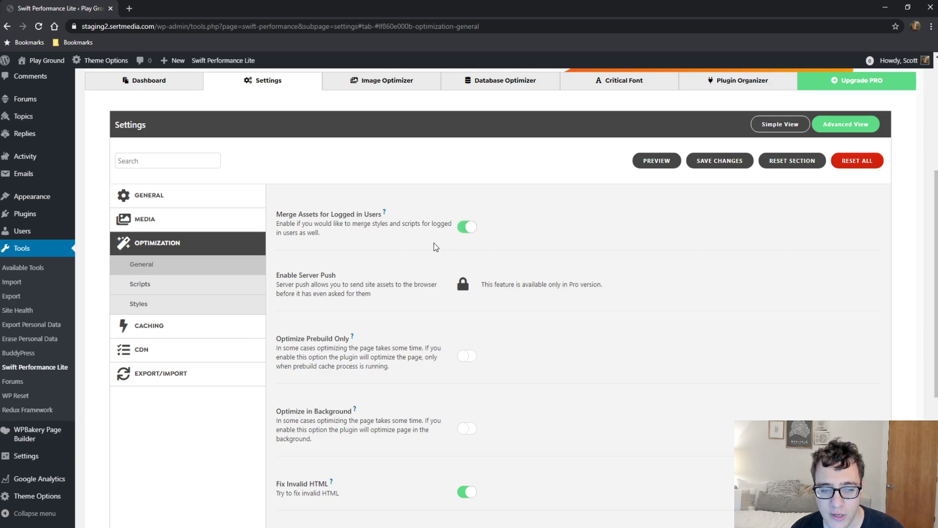
Read the descriptions of Enable Server Push and Optimize Prebuild Only, and enable Optimize Prebuild Only
{"action": "scroll", "coordinate": [436, 248], "scroll_direction": "down", "scroll_amount": 1}
{"action": "left_click_drag", "start_coordinate": [343, 235], "coordinate": [347, 236]}
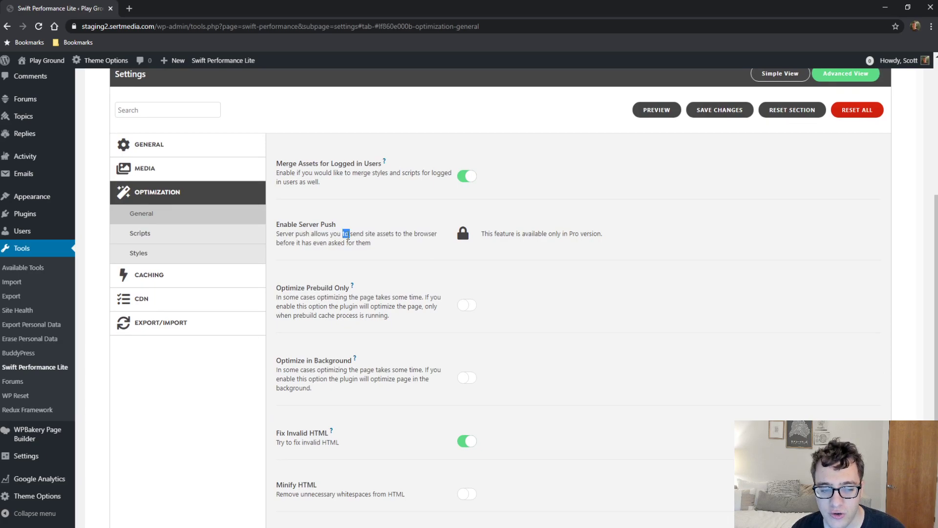
{"action": "scroll", "coordinate": [350, 238], "scroll_direction": "down", "scroll_amount": 5}
{"action": "scroll", "coordinate": [349, 227], "scroll_direction": "up", "scroll_amount": 3}
{"action": "left_click", "coordinate": [359, 223]}
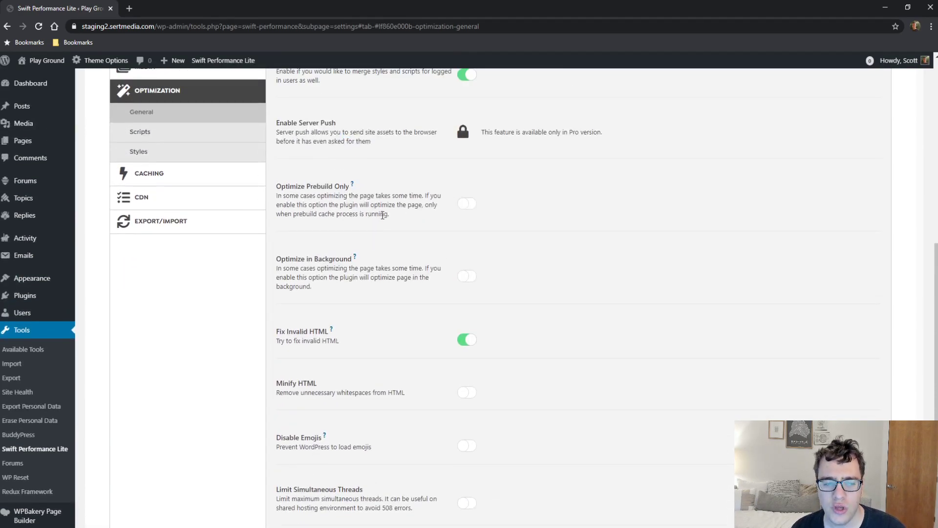
{"action": "triple_click", "coordinate": [328, 205]}
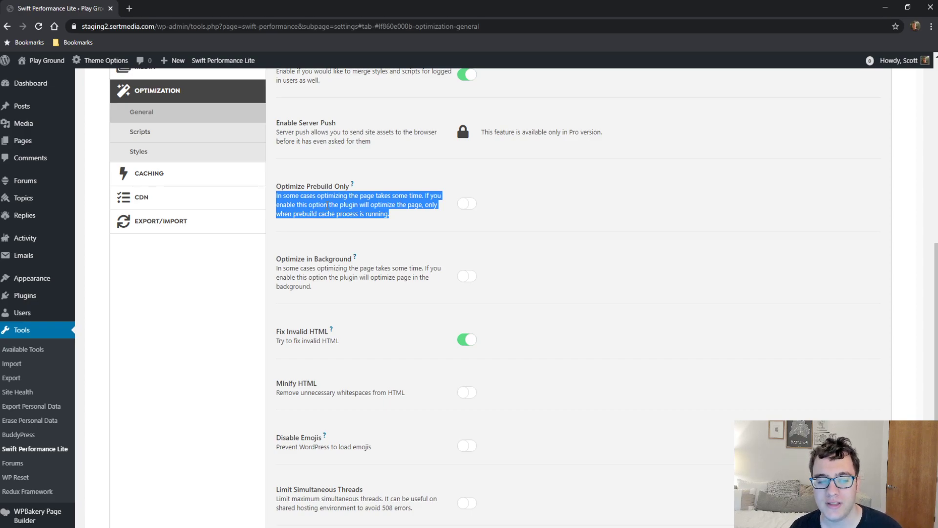
{"action": "left_click", "coordinate": [427, 236]}
{"action": "left_click", "coordinate": [468, 204]}
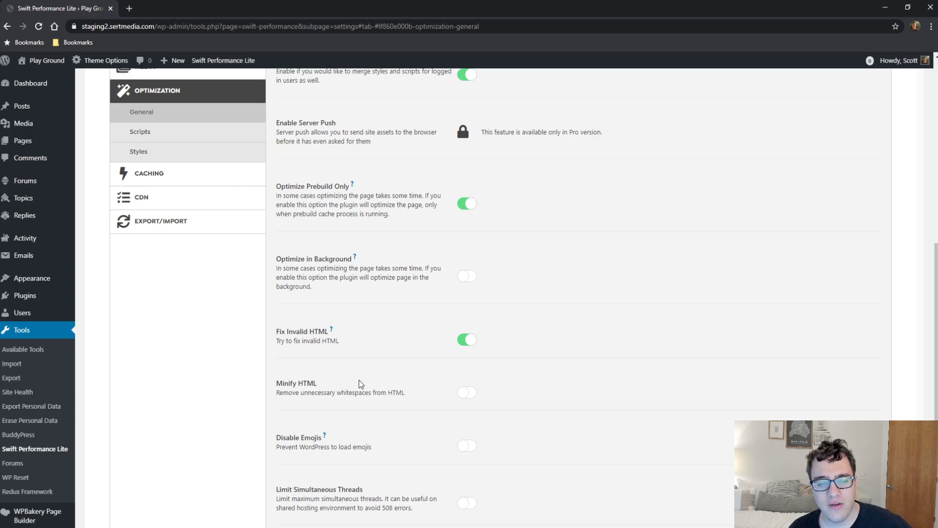
Switch Optimize in Background on and back off
{"action": "left_click", "coordinate": [469, 277]}
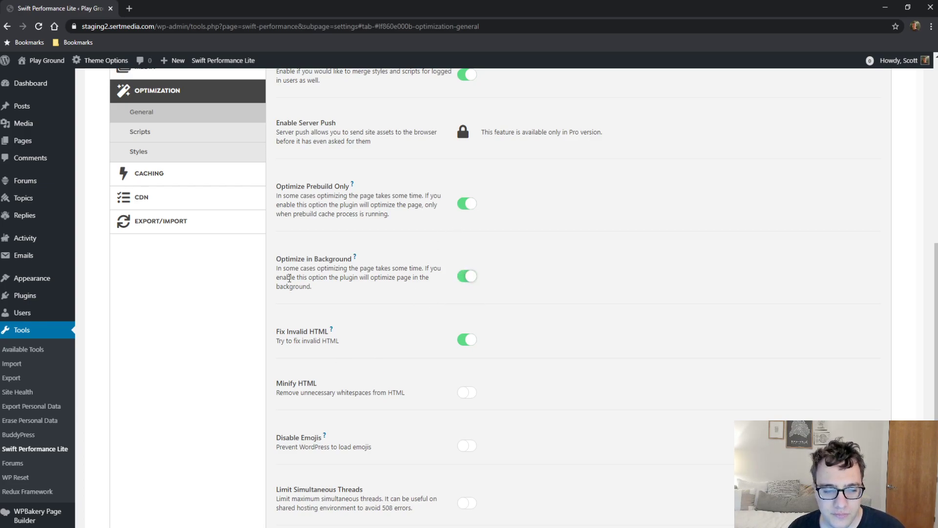
{"action": "scroll", "coordinate": [449, 278], "scroll_direction": "down", "scroll_amount": 2}
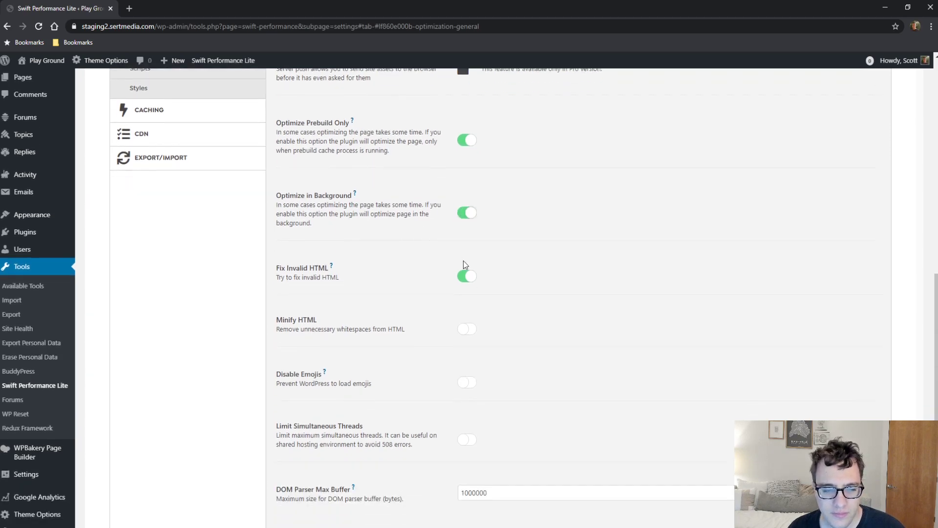
{"action": "left_click", "coordinate": [472, 176]}
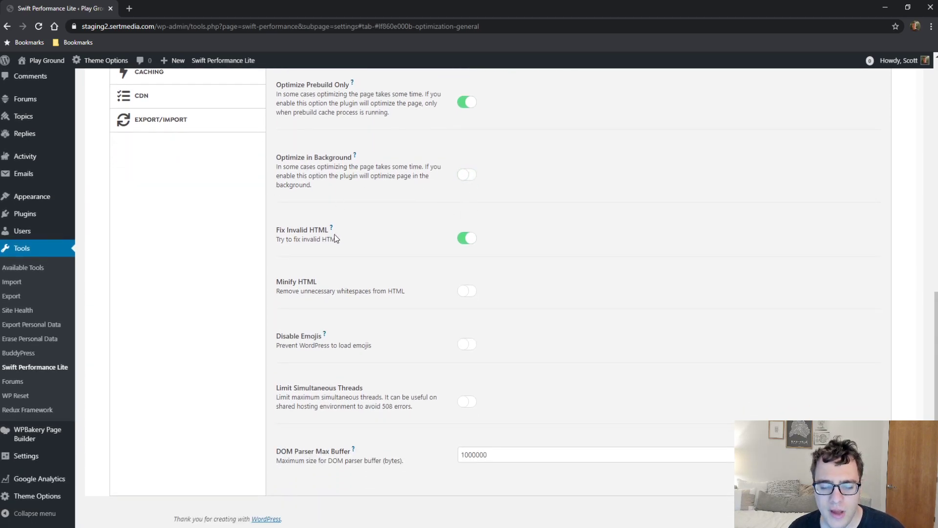
Turn off Fix Invalid HTML and turn on Minify HTML, Disable Emojis and Limit Simultaneous Threads
{"action": "left_click", "coordinate": [458, 240]}
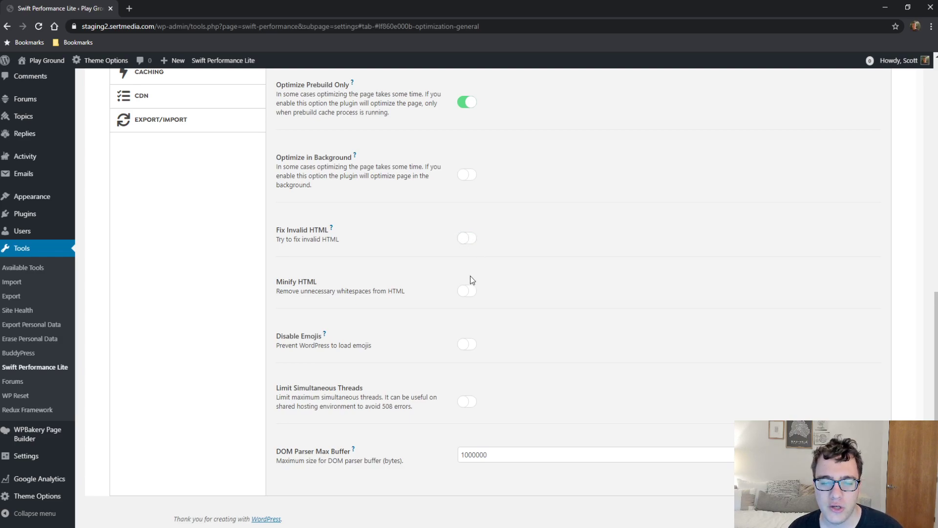
{"action": "left_click", "coordinate": [462, 292]}
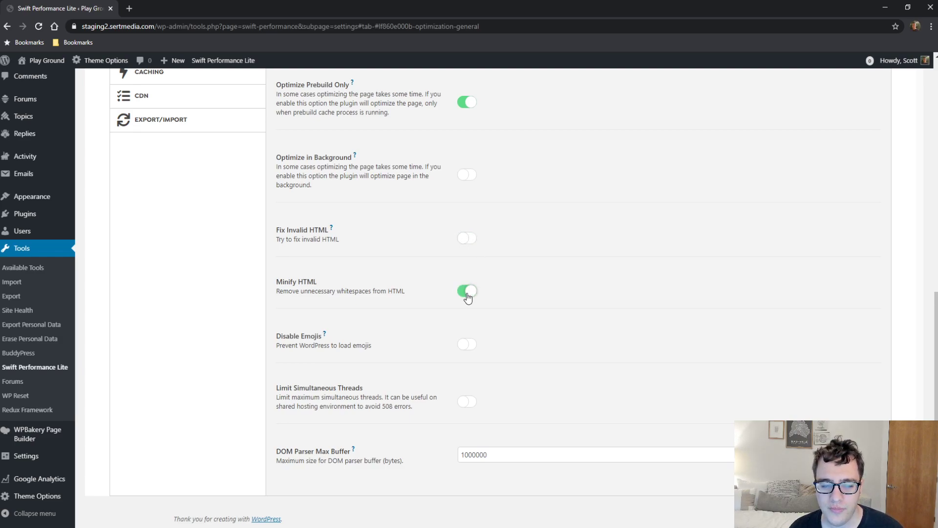
{"action": "left_click", "coordinate": [469, 346]}
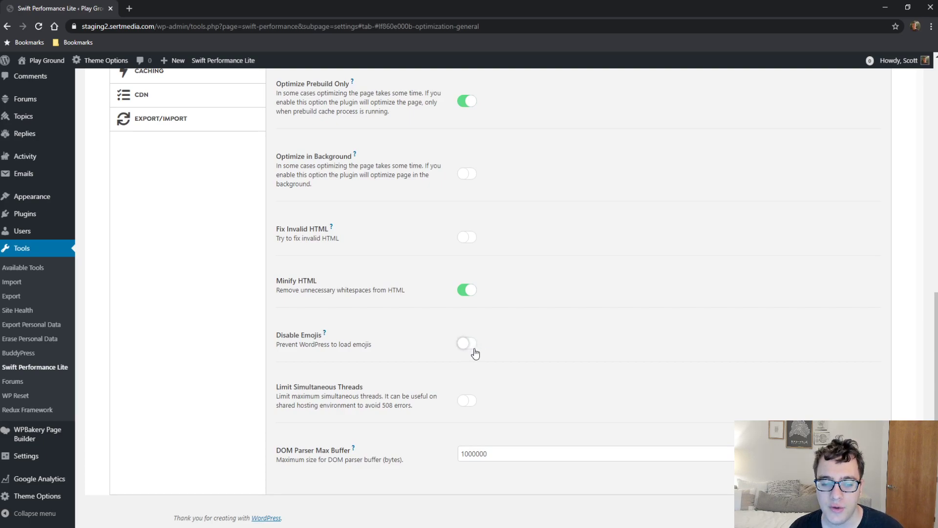
{"action": "left_click", "coordinate": [471, 403]}
{"action": "scroll", "coordinate": [561, 329], "scroll_direction": "down", "scroll_amount": 1}
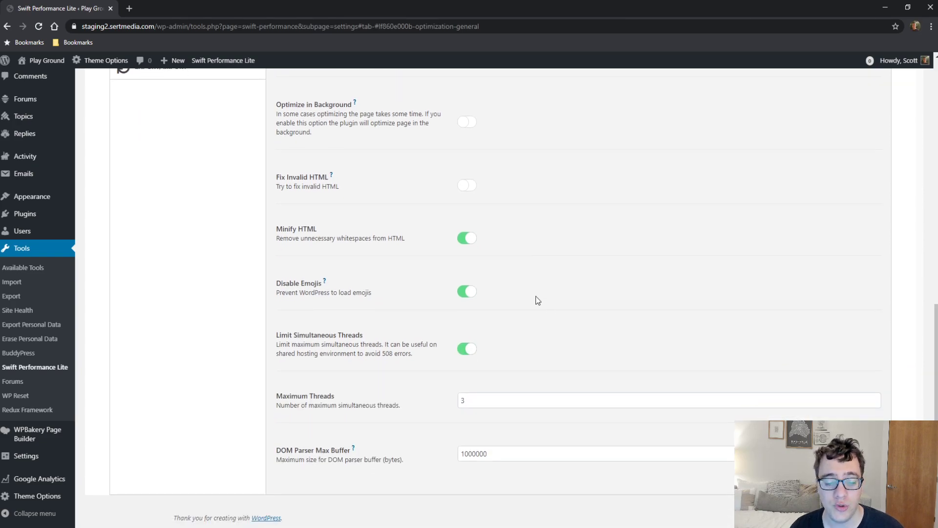
Check the values of the Maximum Threads and DOM Parser Max Buffer settings
{"action": "left_click", "coordinate": [396, 404]}
{"action": "scroll", "coordinate": [454, 350], "scroll_direction": "up", "scroll_amount": 5}
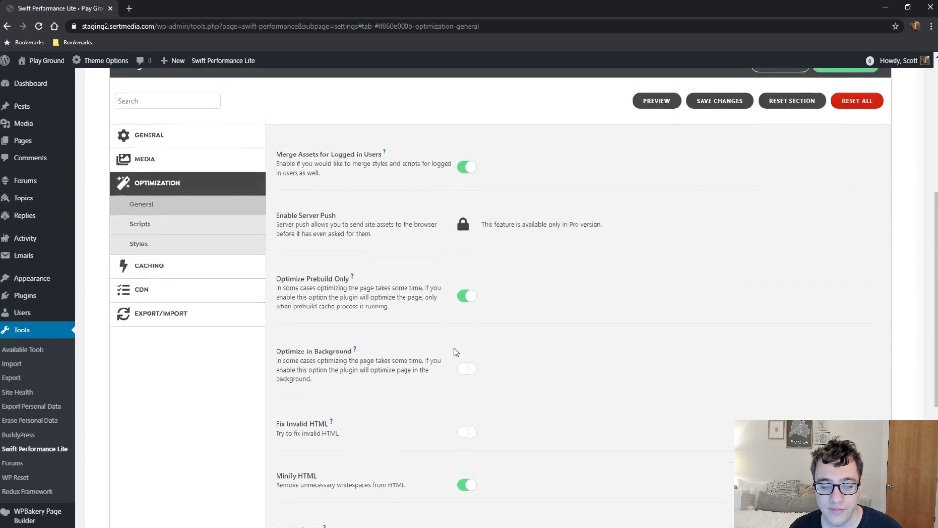
{"action": "scroll", "coordinate": [377, 292], "scroll_direction": "down", "scroll_amount": 5}
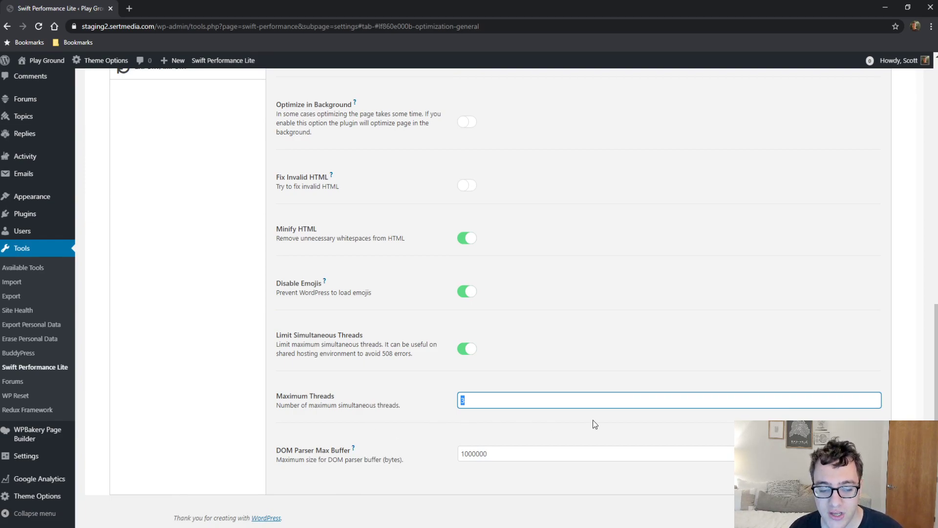
{"action": "left_click", "coordinate": [500, 449]}
{"action": "left_click_drag", "start_coordinate": [491, 453], "coordinate": [439, 450]}
{"action": "left_click", "coordinate": [494, 454]}
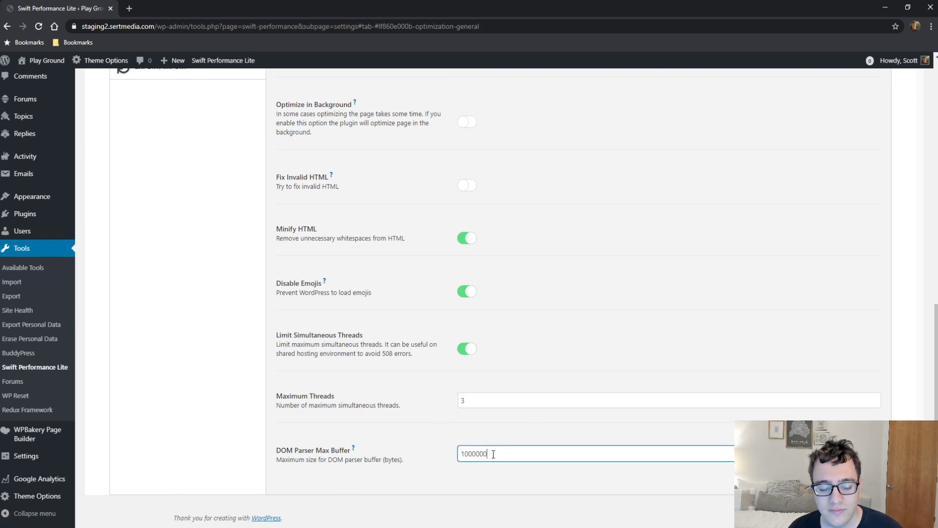
Enable Merge Scripts and Async Execute in the Optimization section's Scripts settings
{"action": "scroll", "coordinate": [418, 409], "scroll_direction": "up", "scroll_amount": 7}
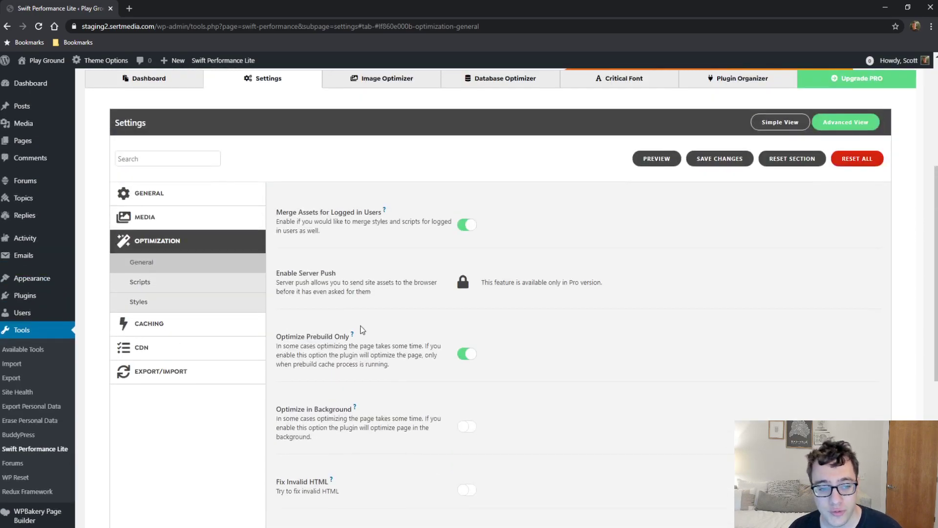
{"action": "left_click", "coordinate": [163, 285]}
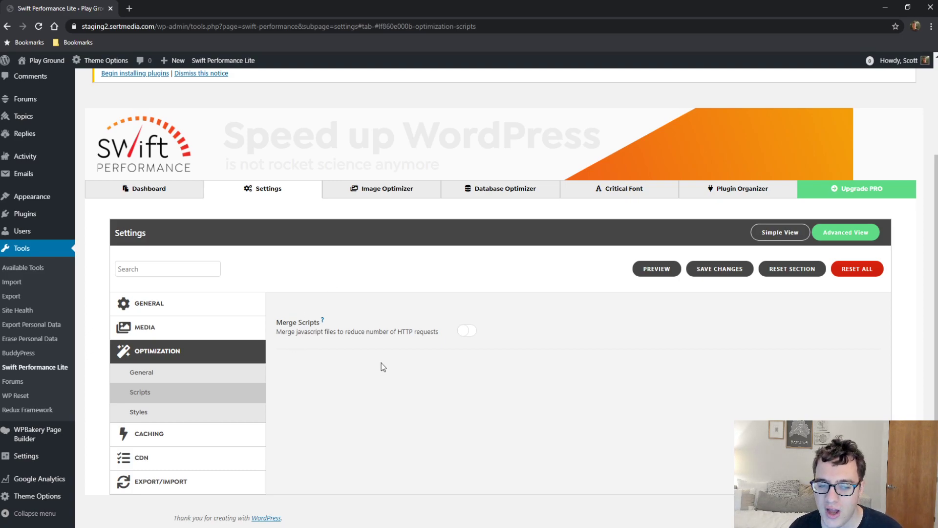
{"action": "left_click", "coordinate": [467, 330]}
{"action": "scroll", "coordinate": [470, 336], "scroll_direction": "down", "scroll_amount": 2}
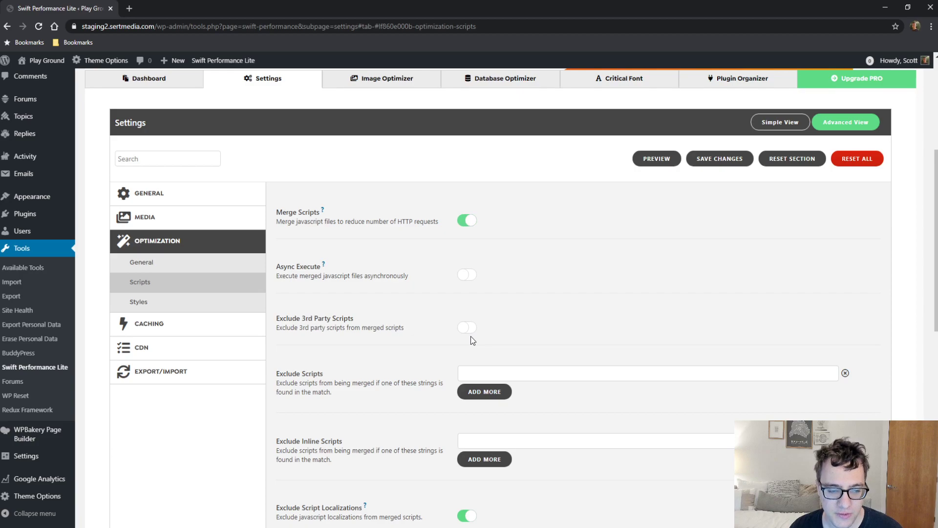
{"action": "left_click", "coordinate": [470, 281]}
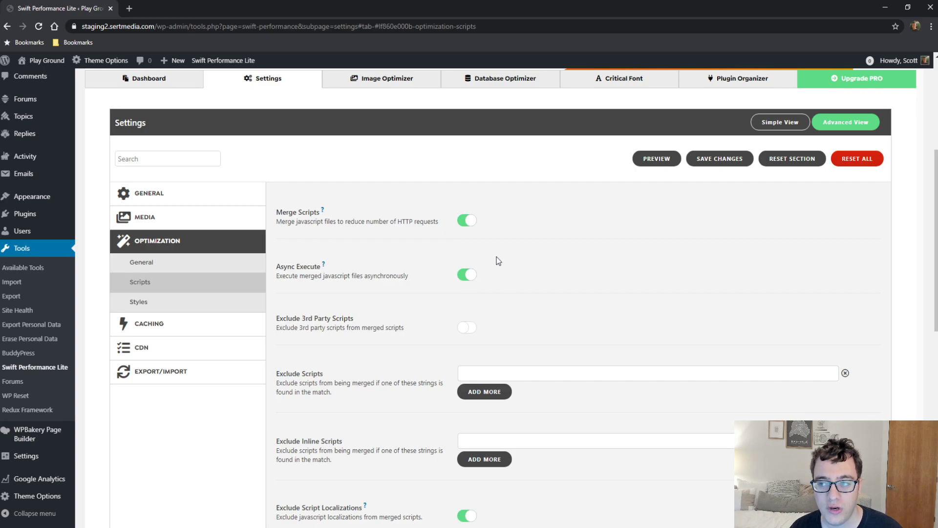
Try out the Exclude 3rd Party Scripts option and leave it switched off
{"action": "scroll", "coordinate": [508, 193], "scroll_direction": "down", "scroll_amount": 2}
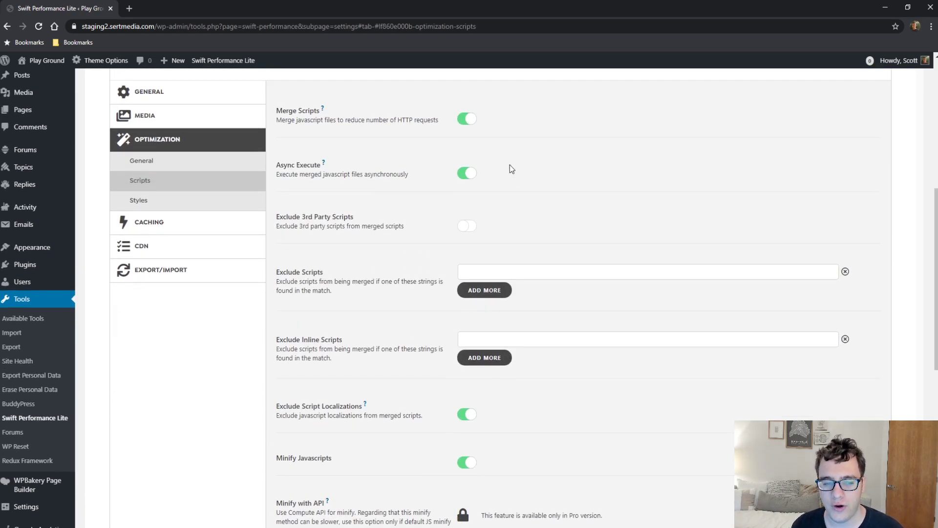
{"action": "left_click", "coordinate": [467, 233]}
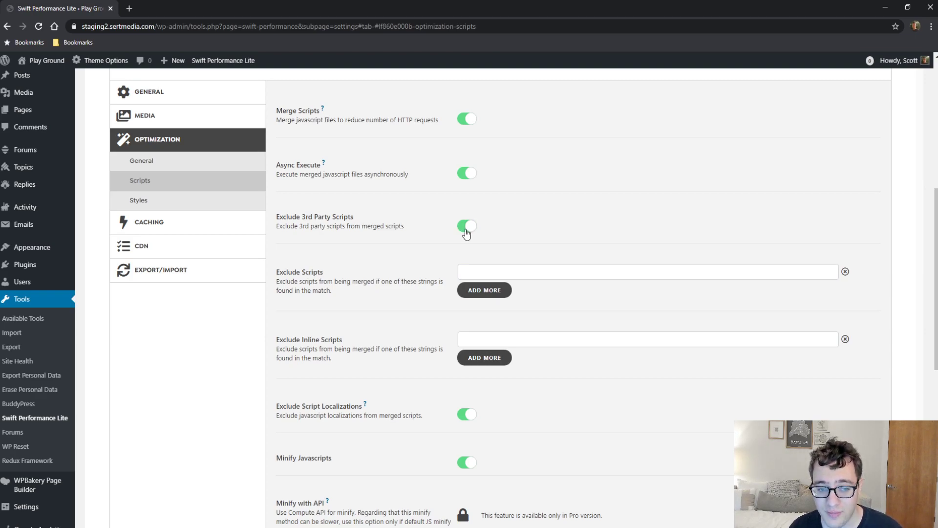
{"action": "left_click", "coordinate": [467, 232]}
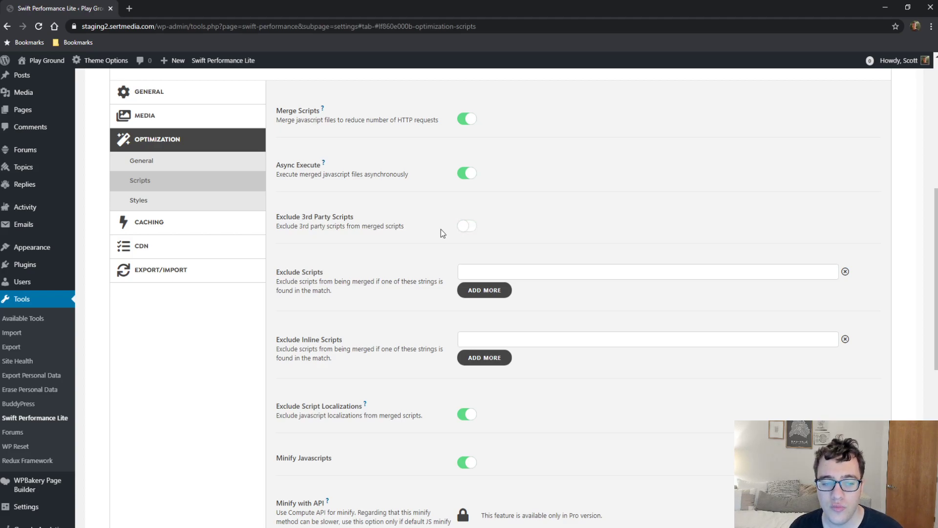
{"action": "left_click", "coordinate": [465, 232]}
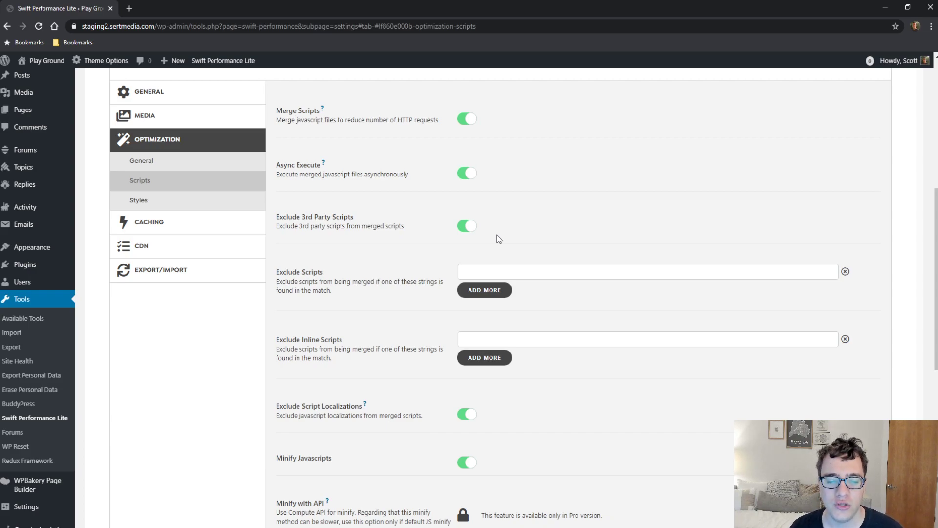
{"action": "left_click", "coordinate": [468, 230]}
Examine the Exclude Scripts and Exclude Inline Scripts fields and the script options below them
{"action": "left_click", "coordinate": [558, 269]}
{"action": "scroll", "coordinate": [513, 247], "scroll_direction": "down", "scroll_amount": 2}
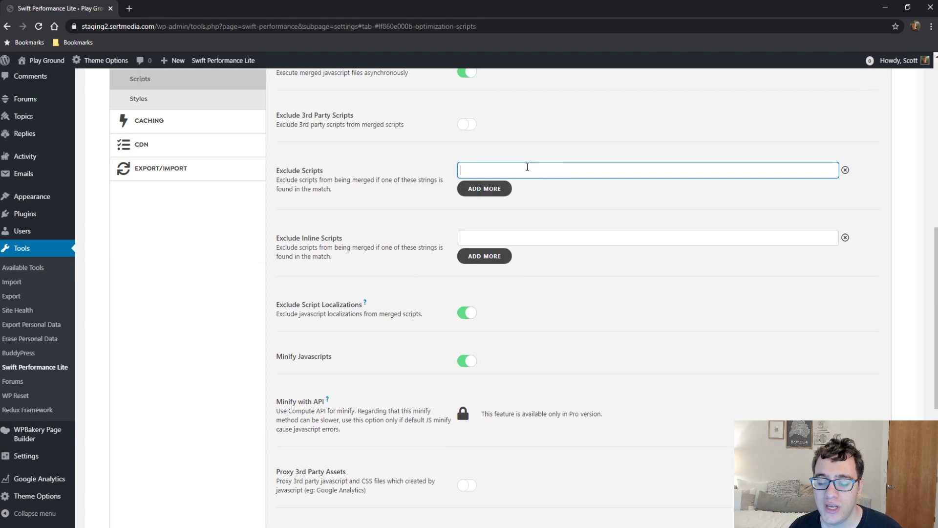
{"action": "left_click", "coordinate": [555, 240]}
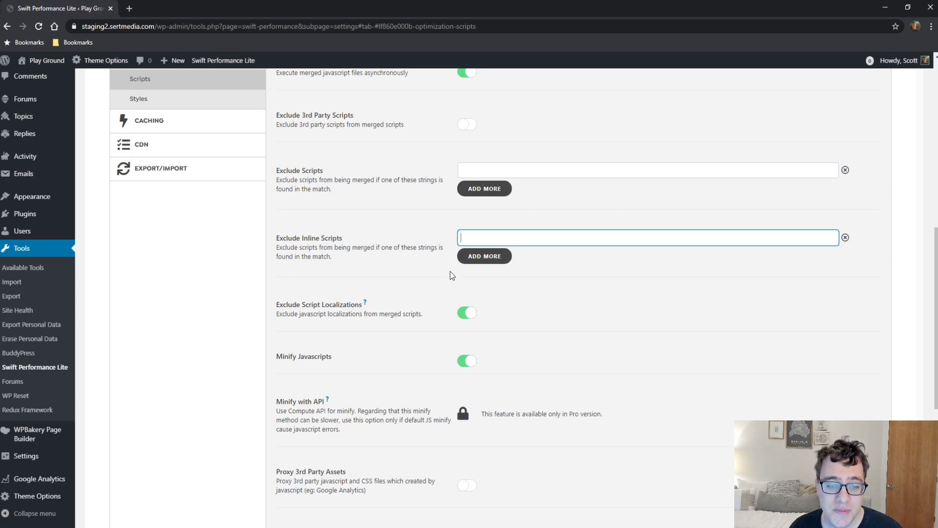
{"action": "scroll", "coordinate": [416, 251], "scroll_direction": "down", "scroll_amount": 1}
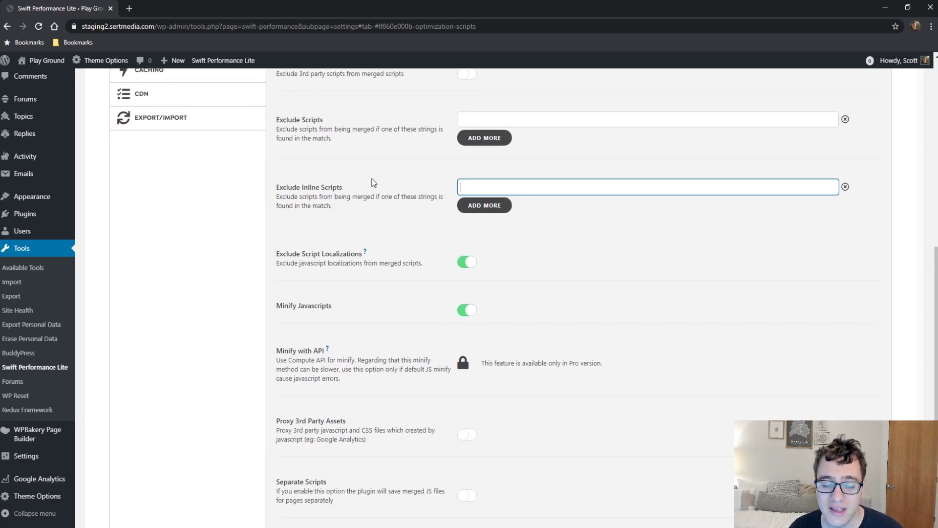
{"action": "scroll", "coordinate": [374, 184], "scroll_direction": "down", "scroll_amount": 2}
{"action": "scroll", "coordinate": [377, 188], "scroll_direction": "up", "scroll_amount": 1}
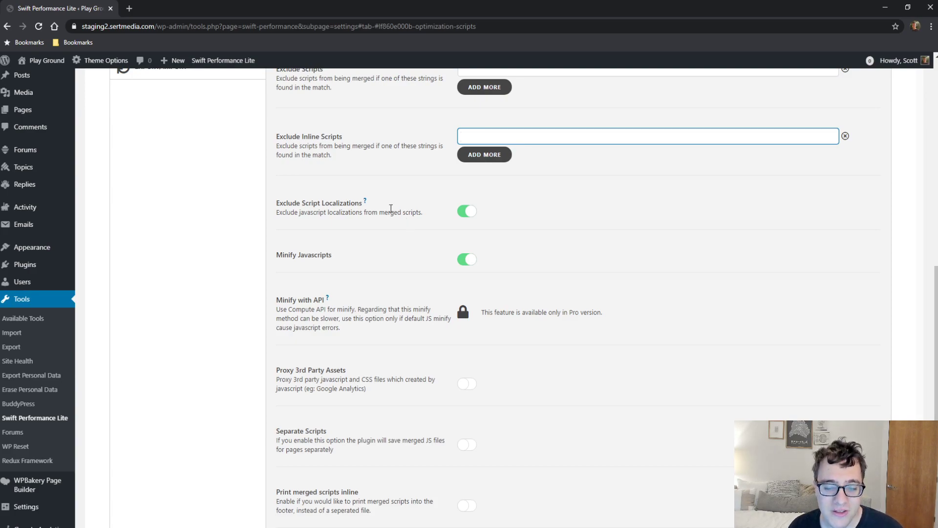
Open the site's front page in a new tab and view its source to inspect the inline ghostpool_voting script
{"action": "scroll", "coordinate": [360, 210], "scroll_direction": "up", "scroll_amount": 2}
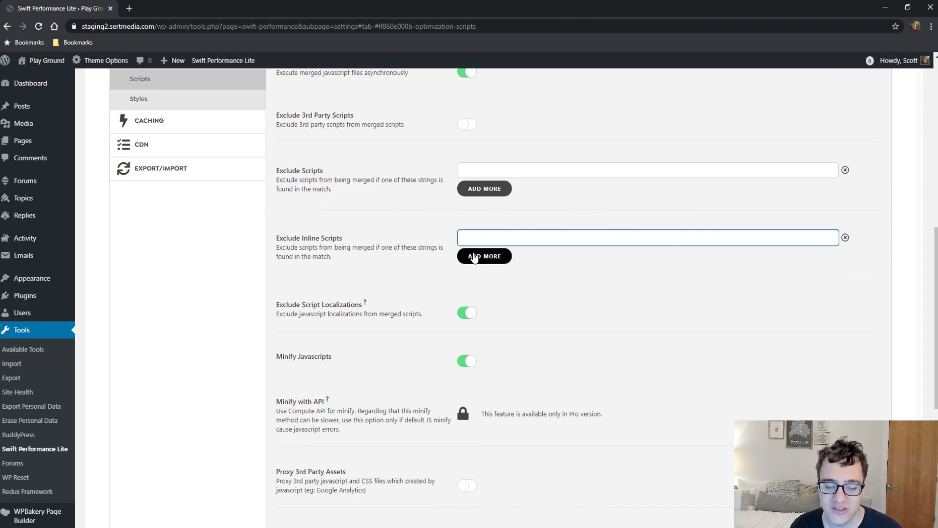
{"action": "scroll", "coordinate": [466, 232], "scroll_direction": "down", "scroll_amount": 2}
{"action": "scroll", "coordinate": [465, 232], "scroll_direction": "up", "scroll_amount": 1}
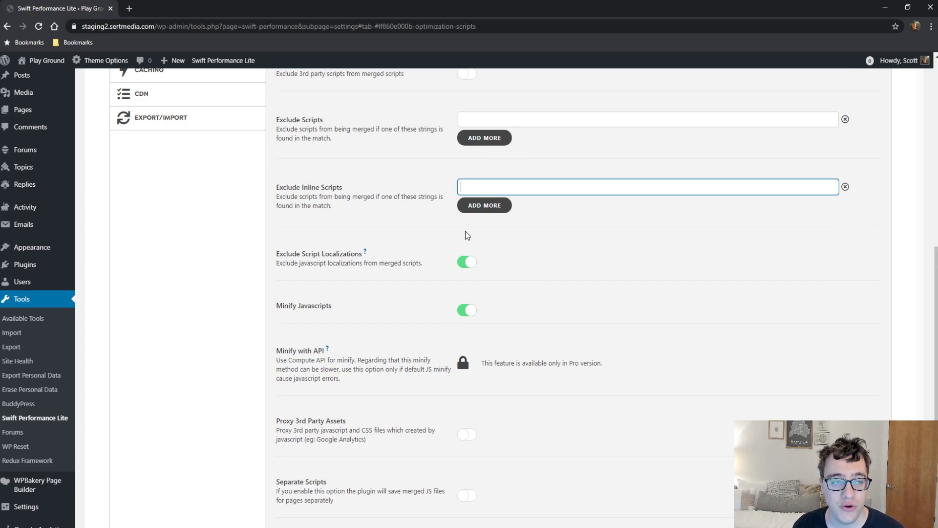
{"action": "left_click", "coordinate": [36, 79]}
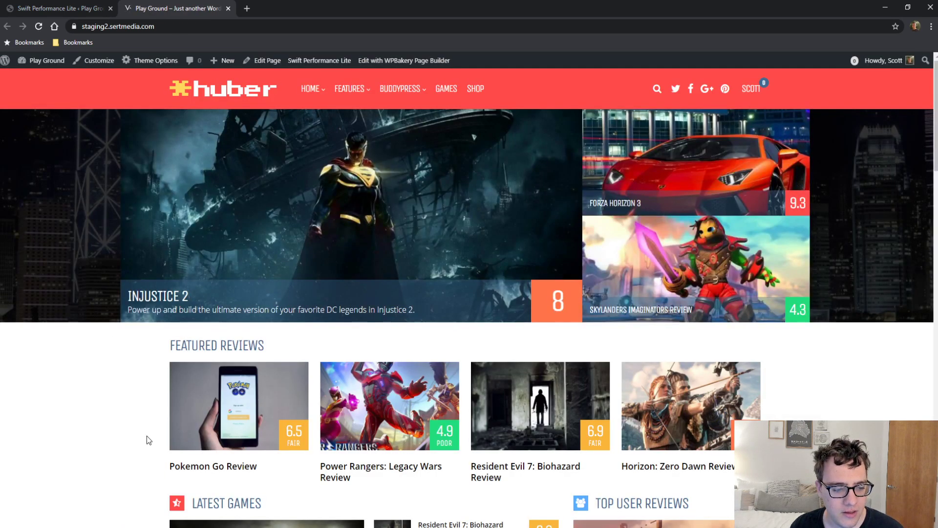
{"action": "key", "text": "ctrl+u"}
{"action": "scroll", "coordinate": [440, 229], "scroll_direction": "down", "scroll_amount": 6}
{"action": "scroll", "coordinate": [438, 215], "scroll_direction": "down", "scroll_amount": 3}
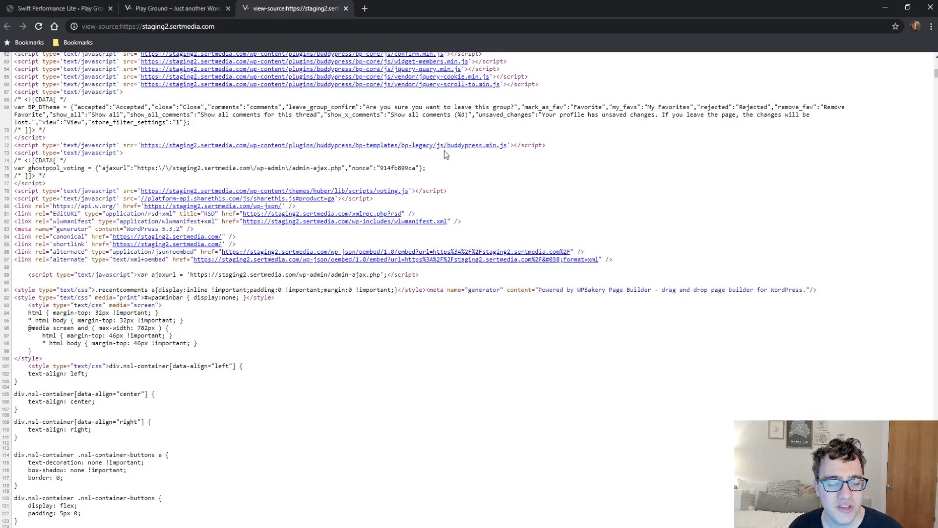
{"action": "left_click_drag", "start_coordinate": [380, 168], "coordinate": [13, 168]}
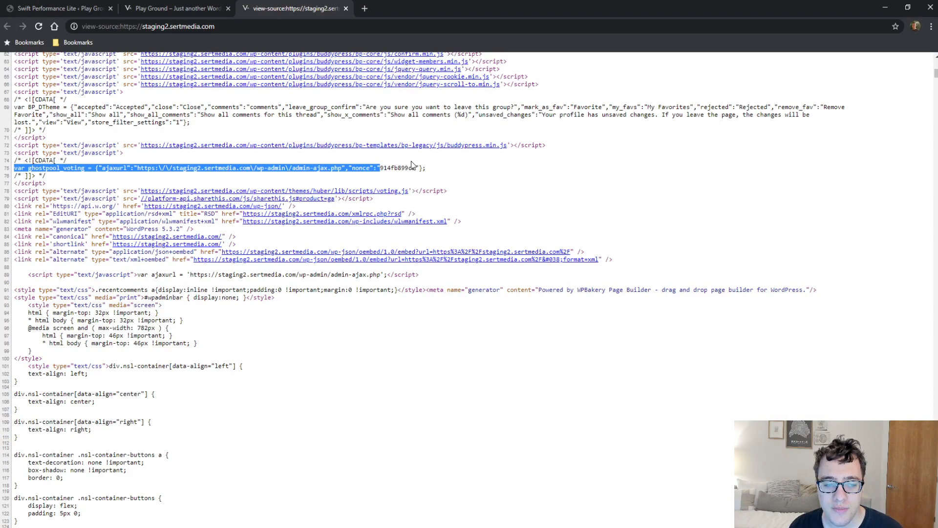
{"action": "left_click", "coordinate": [39, 28]}
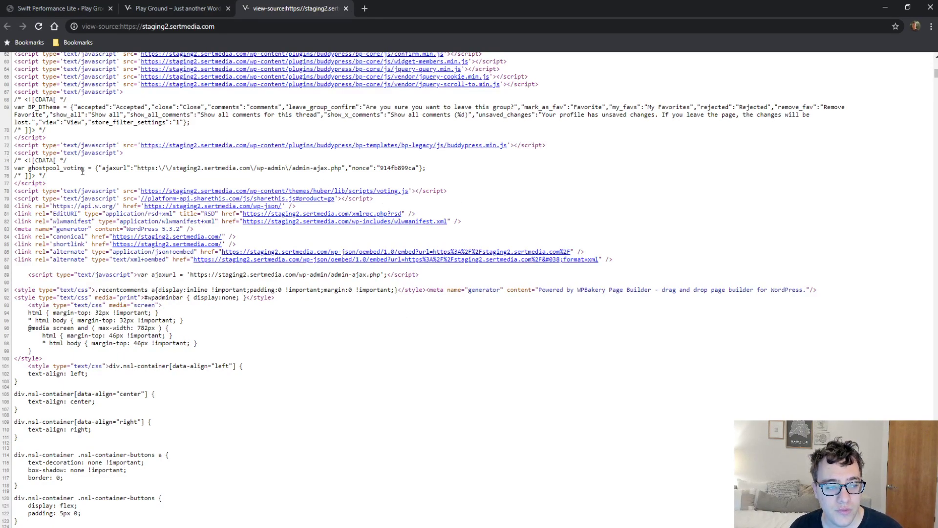
{"action": "left_click_drag", "start_coordinate": [82, 169], "coordinate": [39, 169]}
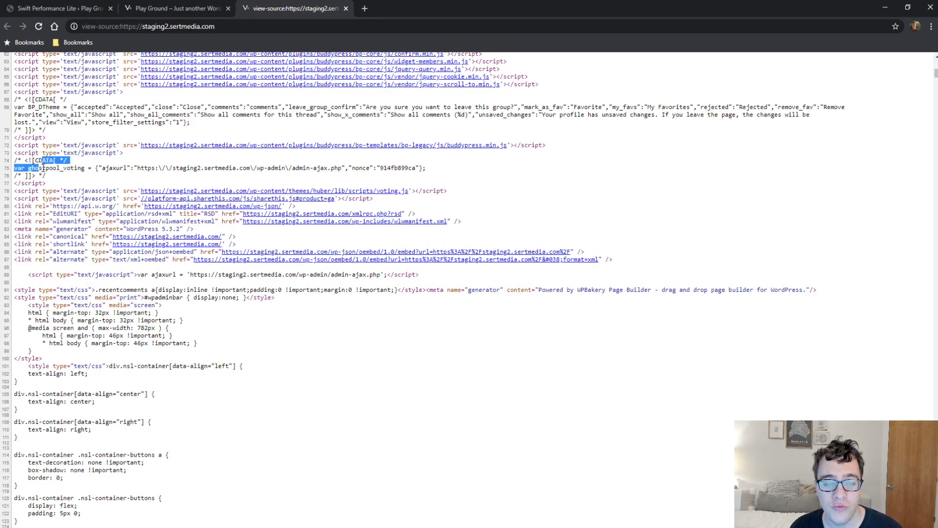
Look through the page source for more inline scripts, searching for "<script" and moving on to the footer scripts
{"action": "scroll", "coordinate": [51, 174], "scroll_direction": "down", "scroll_amount": 2}
{"action": "scroll", "coordinate": [51, 174], "scroll_direction": "down", "scroll_amount": 18}
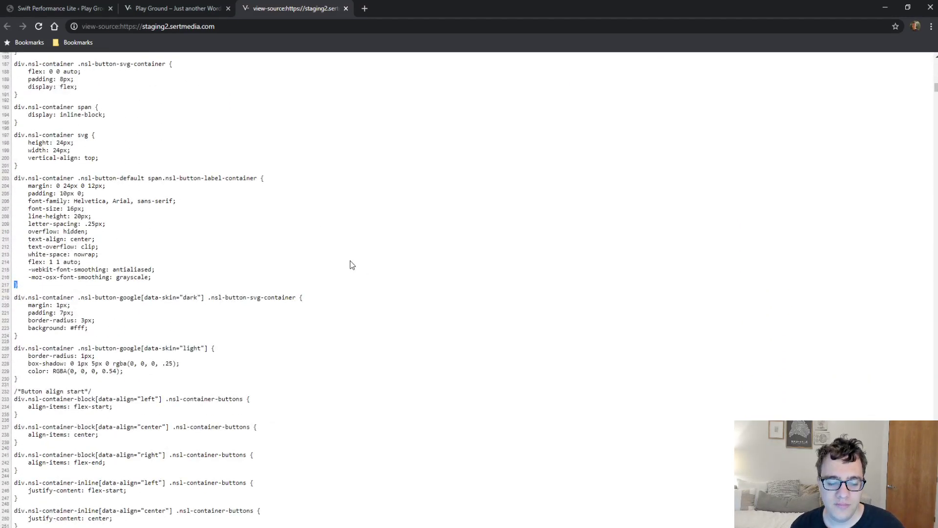
{"action": "scroll", "coordinate": [352, 264], "scroll_direction": "down", "scroll_amount": 15}
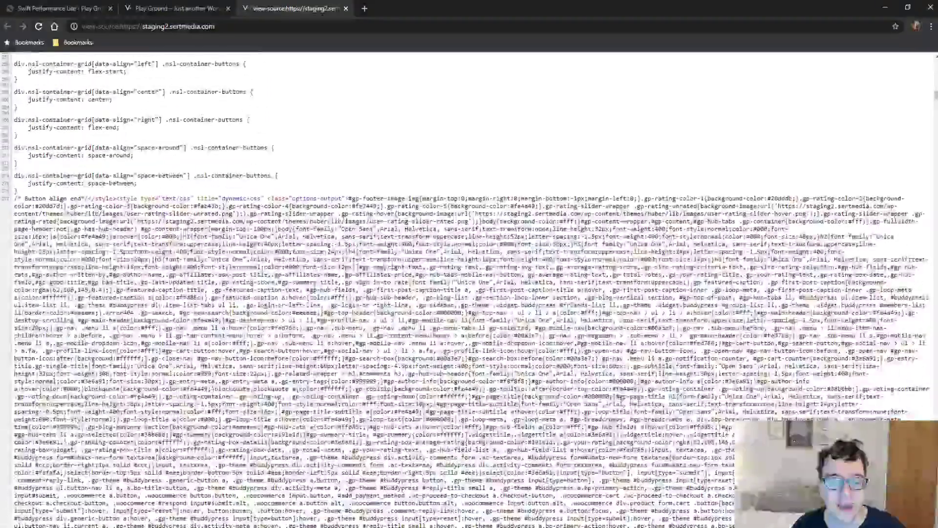
{"action": "scroll", "coordinate": [373, 248], "scroll_direction": "down", "scroll_amount": 15}
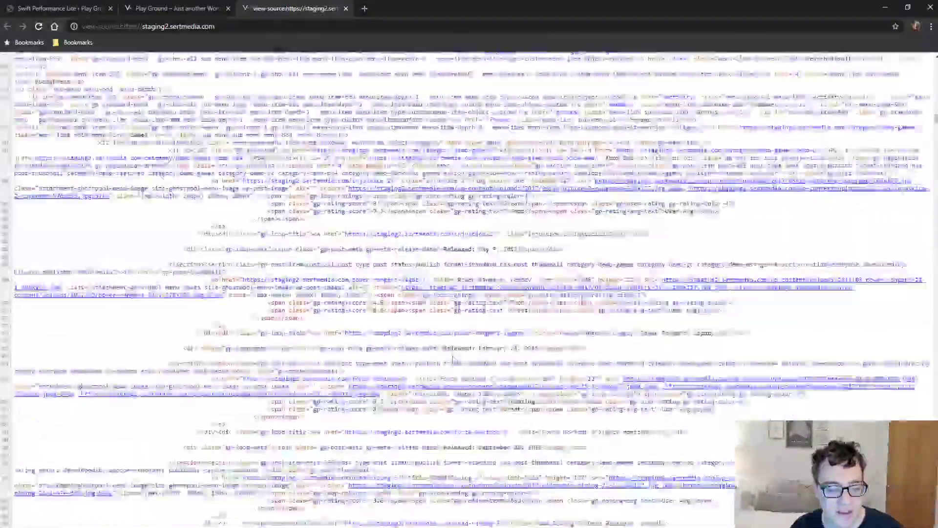
{"action": "scroll", "coordinate": [423, 340], "scroll_direction": "down", "scroll_amount": 10}
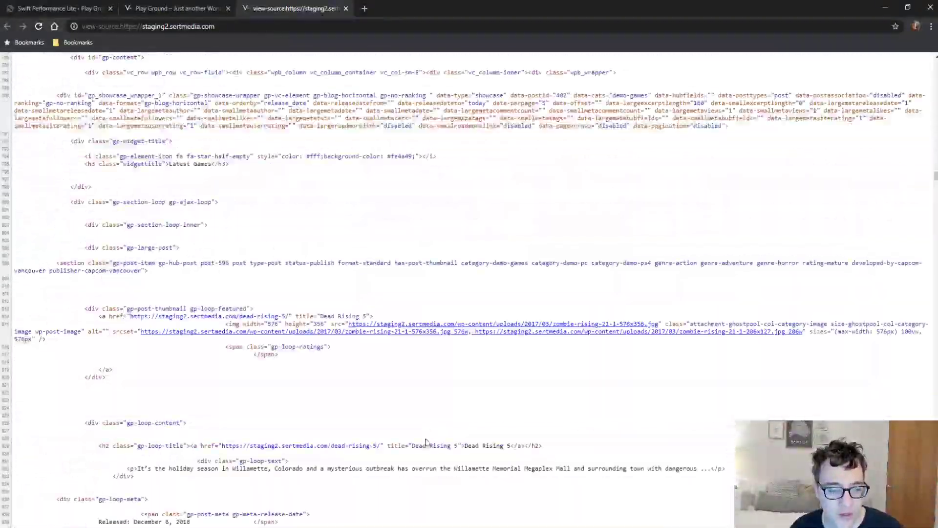
{"action": "scroll", "coordinate": [439, 450], "scroll_direction": "down", "scroll_amount": 5}
{"action": "scroll", "coordinate": [359, 439], "scroll_direction": "down", "scroll_amount": 10}
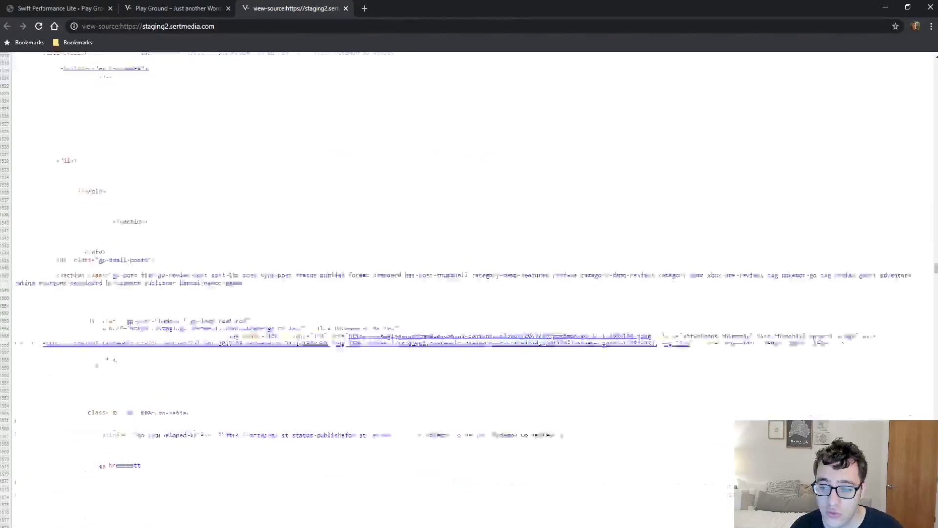
{"action": "key", "text": "ctrl+f"}
{"action": "type", "text": "<script"}
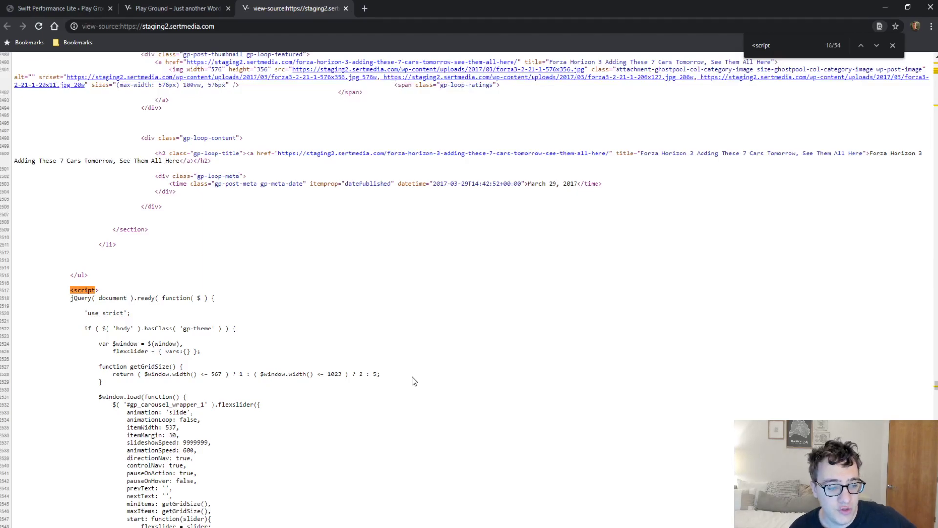
{"action": "key", "text": "Return"}
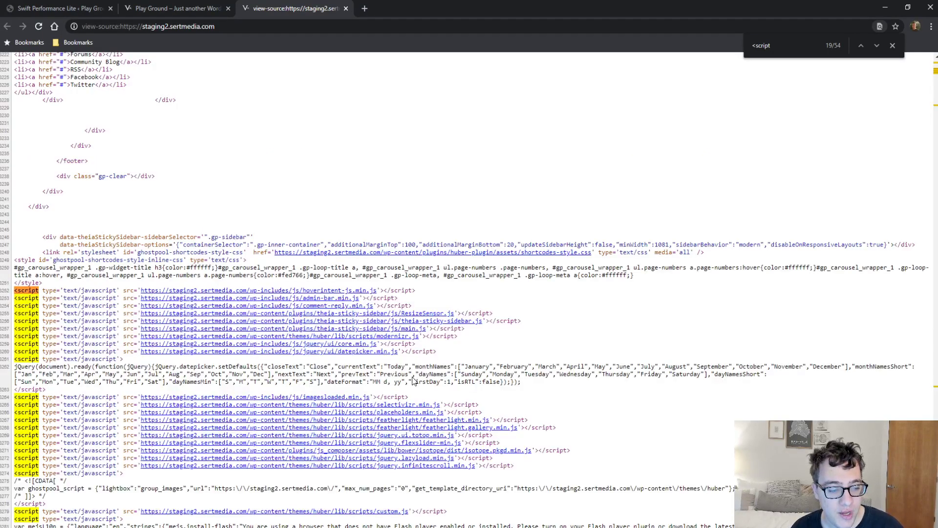
Examine the inline scripts near the end of the page source, especially the ghostpool_ajax_loop variable
{"action": "scroll", "coordinate": [210, 313], "scroll_direction": "down", "scroll_amount": 9}
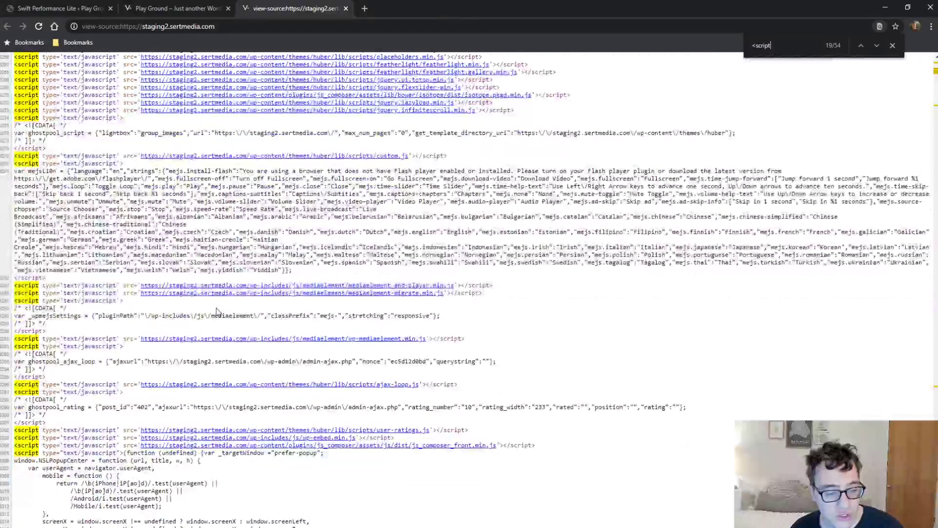
{"action": "scroll", "coordinate": [208, 313], "scroll_direction": "up", "scroll_amount": 3}
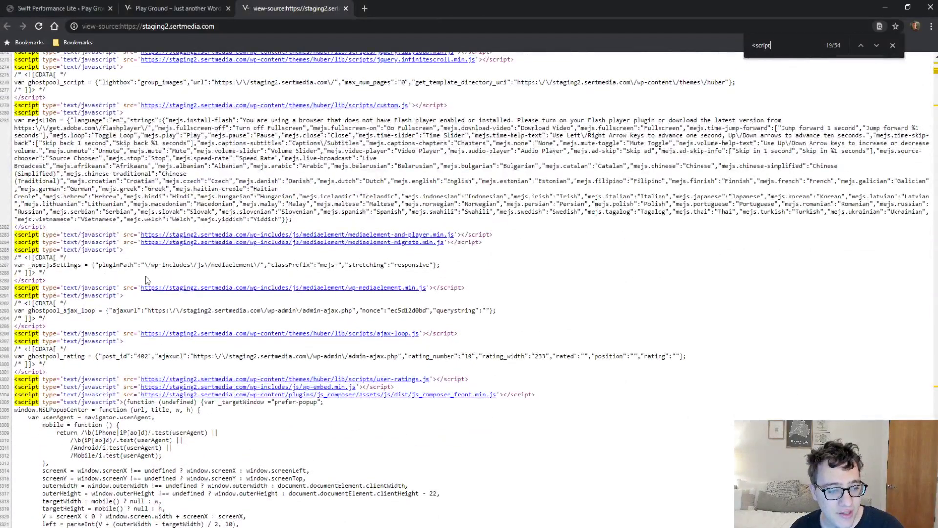
{"action": "left_click_drag", "start_coordinate": [389, 311], "coordinate": [464, 321]}
{"action": "left_click", "coordinate": [90, 330]}
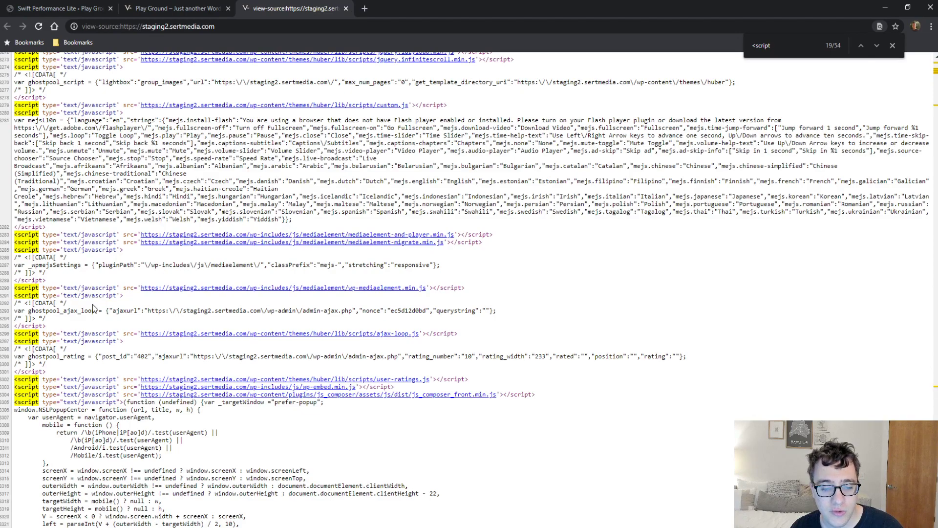
{"action": "left_click_drag", "start_coordinate": [15, 310], "coordinate": [63, 307]}
{"action": "scroll", "coordinate": [63, 307], "scroll_direction": "down", "scroll_amount": 8}
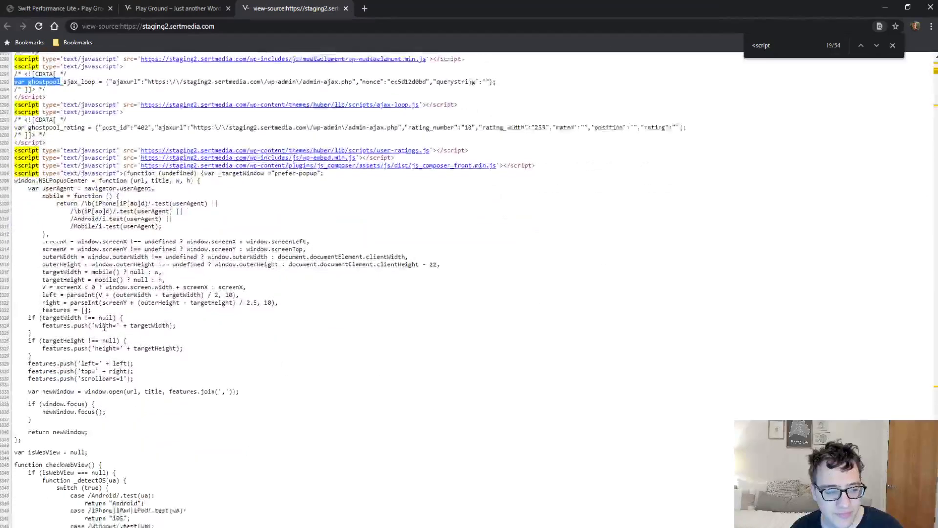
Return to the plugin's Scripts settings and check the Exclude Inline Scripts field, leaving it empty
{"action": "left_click", "coordinate": [44, 5]}
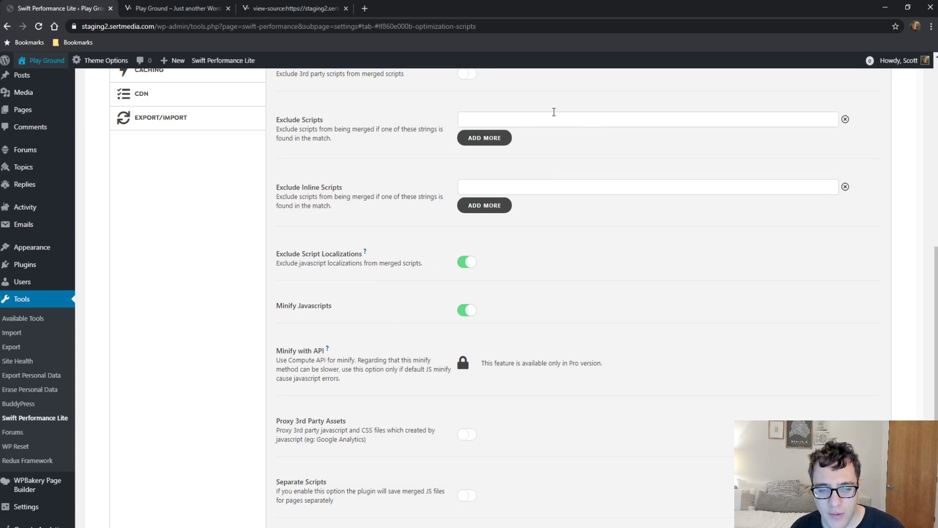
{"action": "left_click", "coordinate": [552, 183]}
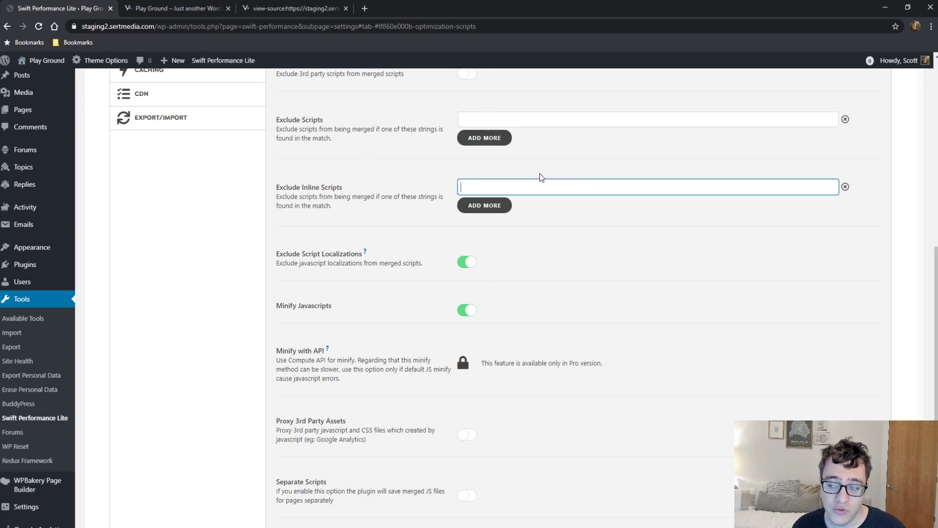
{"action": "left_click", "coordinate": [398, 262]}
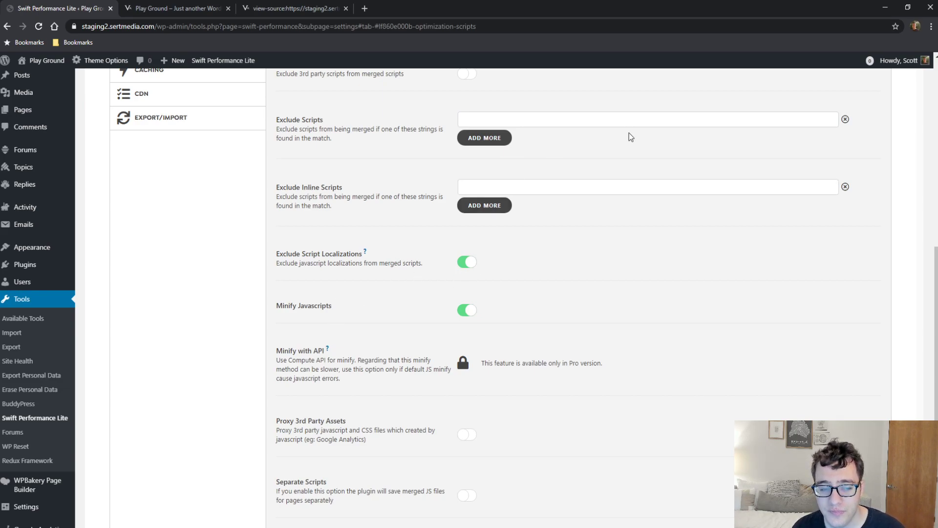
Read the help text for Exclude Script Localizations and highlight its [[CDATA]] reference
{"action": "scroll", "coordinate": [592, 142], "scroll_direction": "down", "scroll_amount": 3}
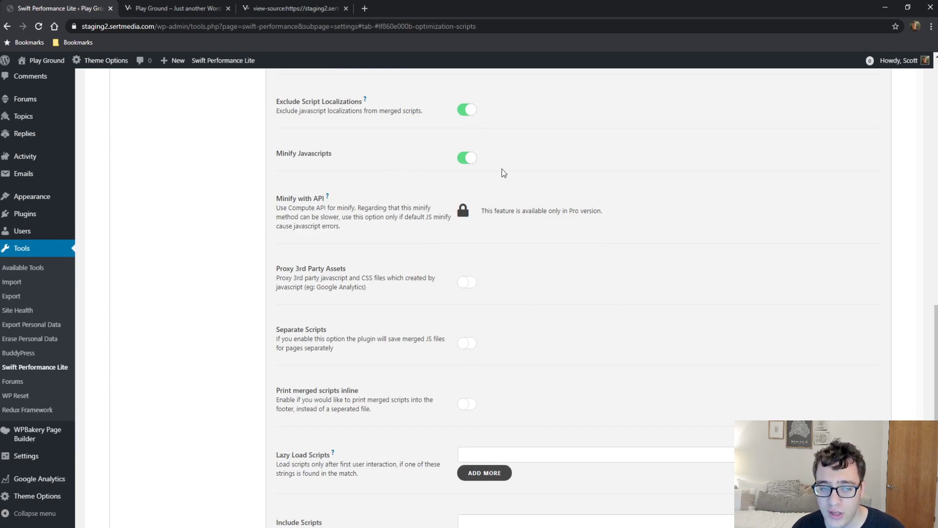
{"action": "left_click", "coordinate": [364, 100]}
{"action": "left_click_drag", "start_coordinate": [387, 130], "coordinate": [490, 166]}
{"action": "double_click", "coordinate": [469, 165]}
{"action": "double_click", "coordinate": [461, 165]}
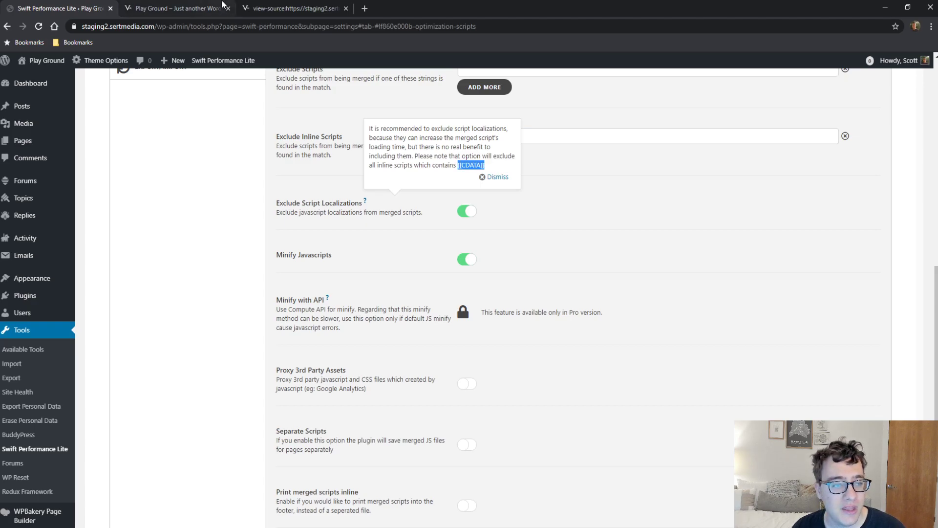
Locate a matching CDATA marker in the page source, then return to the plugin settings and dismiss the help text
{"action": "left_click", "coordinate": [274, 8]}
{"action": "scroll", "coordinate": [132, 288], "scroll_direction": "up", "scroll_amount": 8}
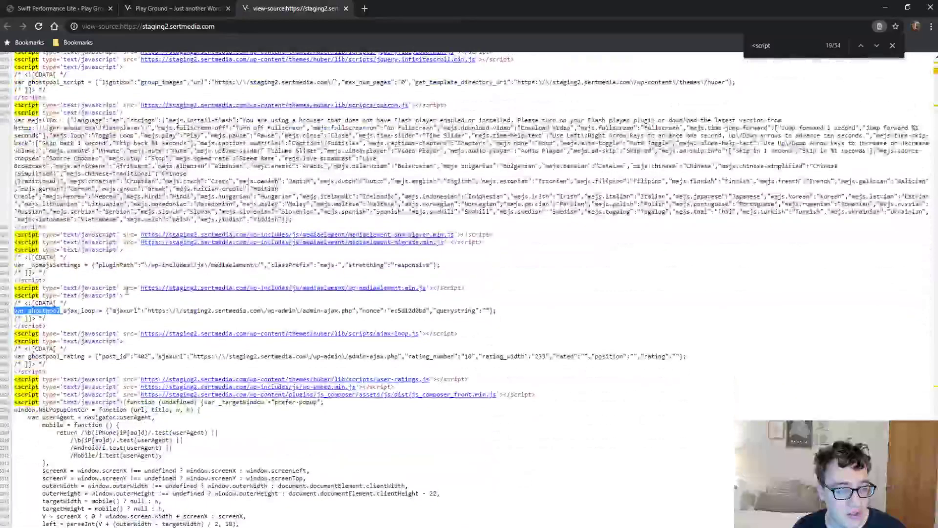
{"action": "left_click_drag", "start_coordinate": [64, 304], "coordinate": [36, 302]}
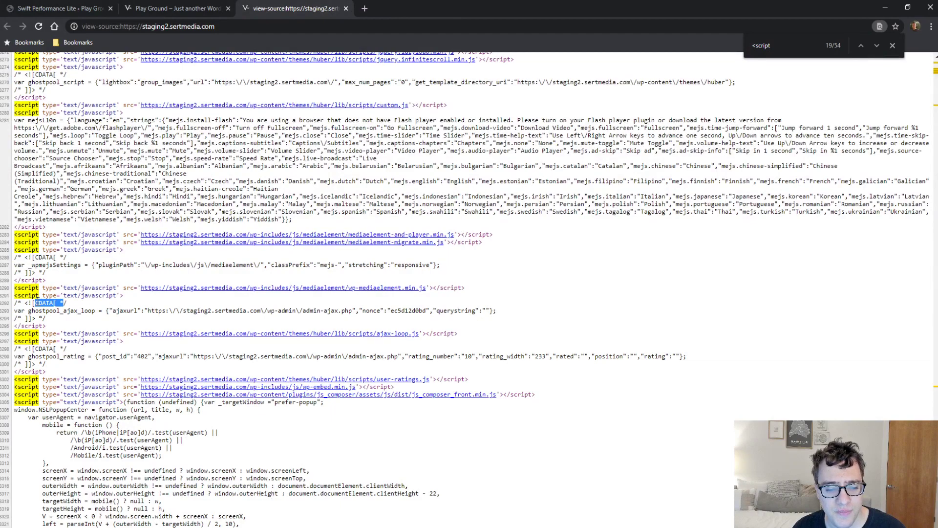
{"action": "left_click", "coordinate": [49, 8]}
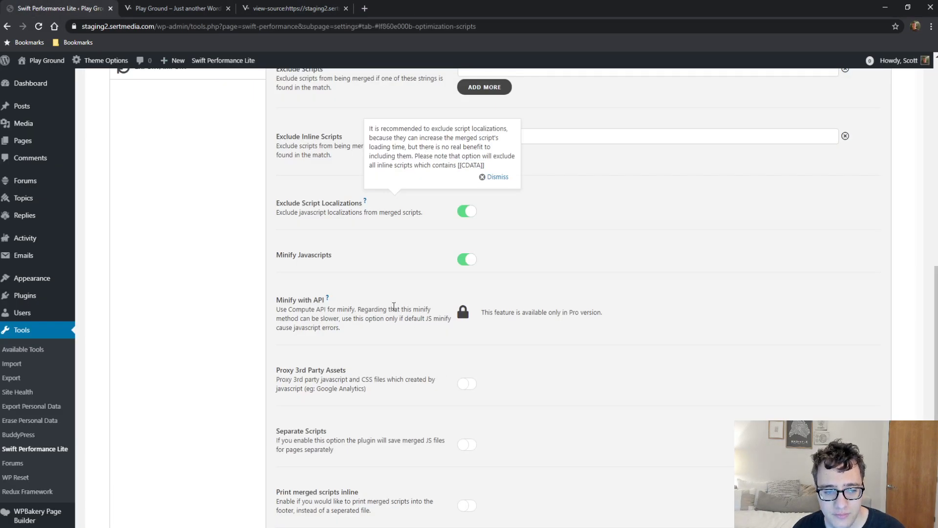
{"action": "left_click", "coordinate": [495, 178]}
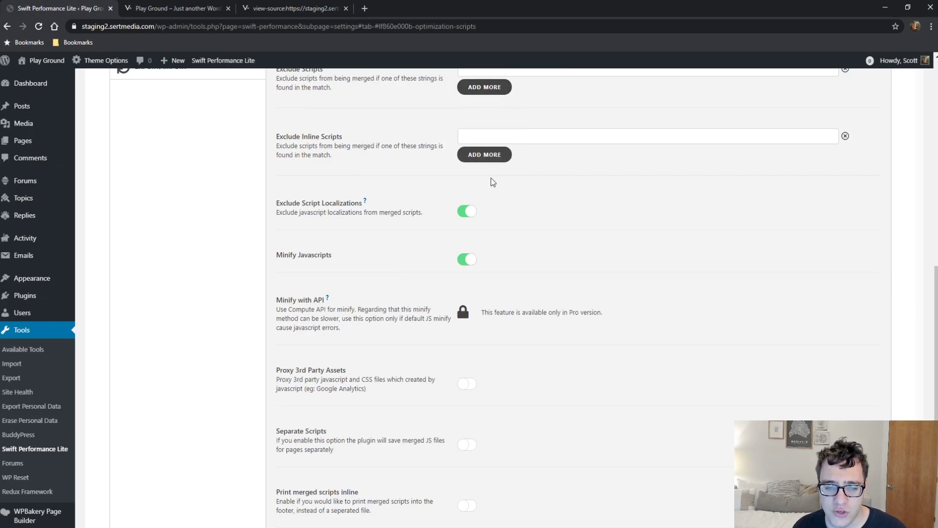
Enable Proxy 3rd Party Assets and highlight the Google Analytics example in its description
{"action": "scroll", "coordinate": [458, 252], "scroll_direction": "down", "scroll_amount": 3}
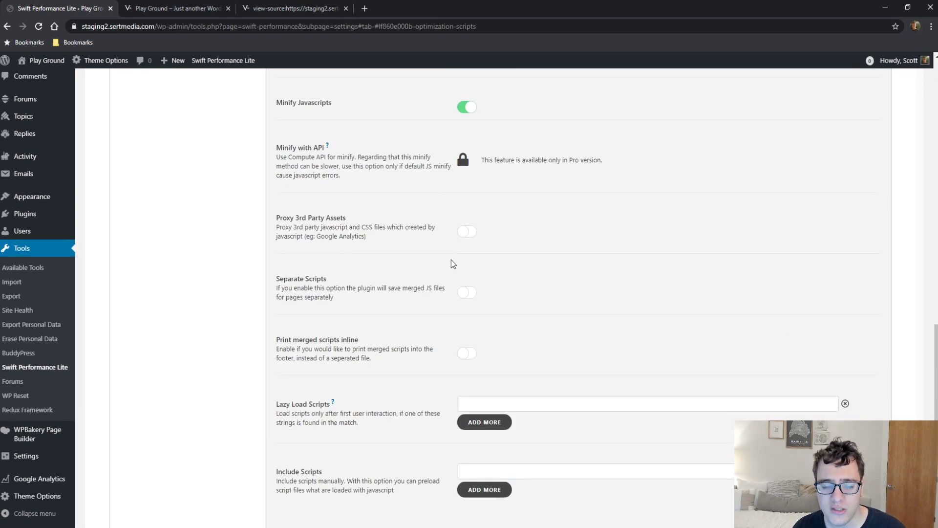
{"action": "left_click", "coordinate": [466, 232]}
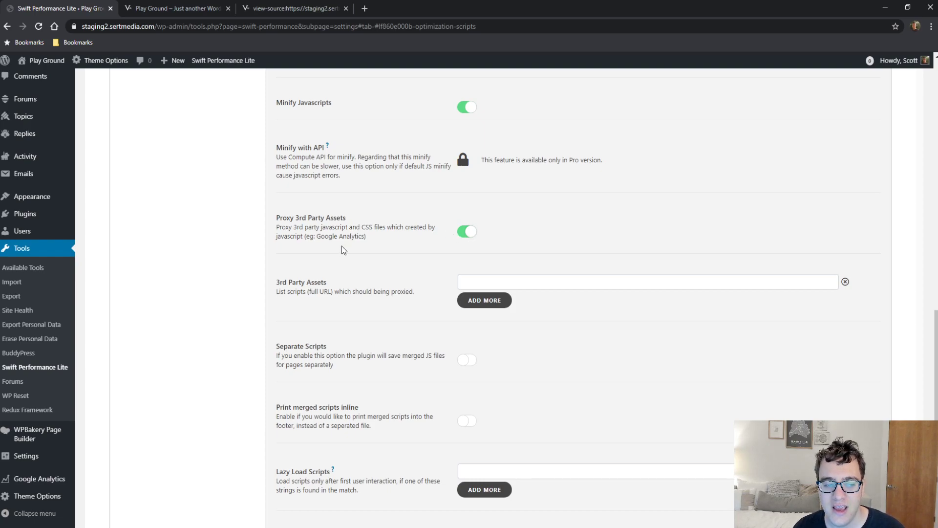
{"action": "left_click_drag", "start_coordinate": [318, 234], "coordinate": [385, 246]}
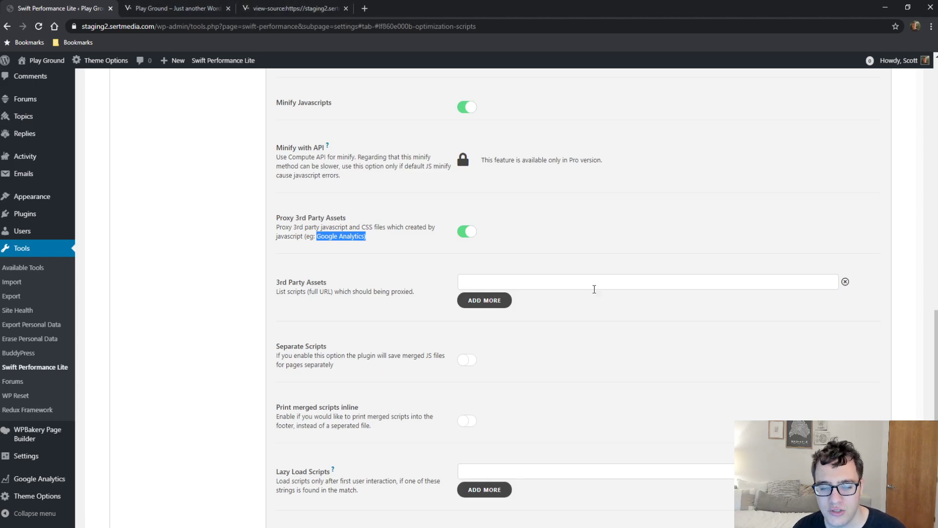
Inspect the external script tags near the head of the page source, such as the buddypress.min.js entry
{"action": "left_click", "coordinate": [292, 8]}
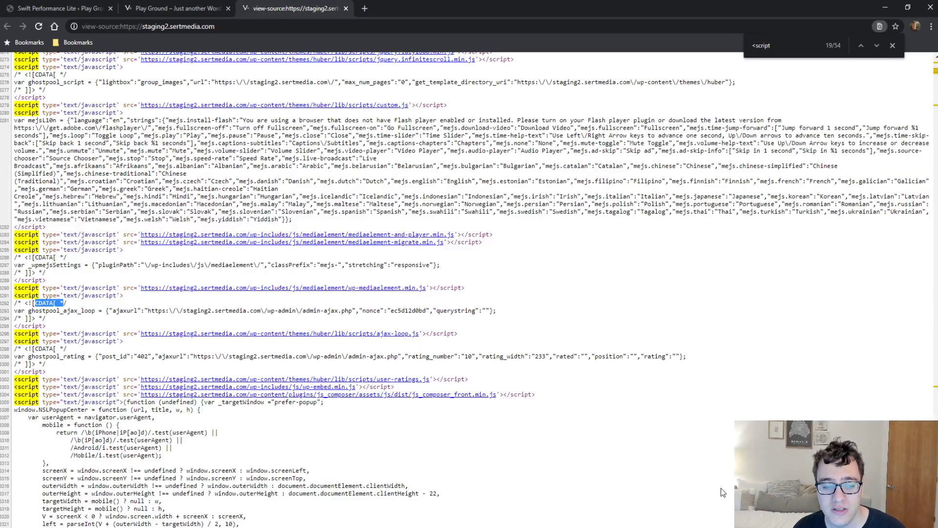
{"action": "middle_click", "coordinate": [666, 323]}
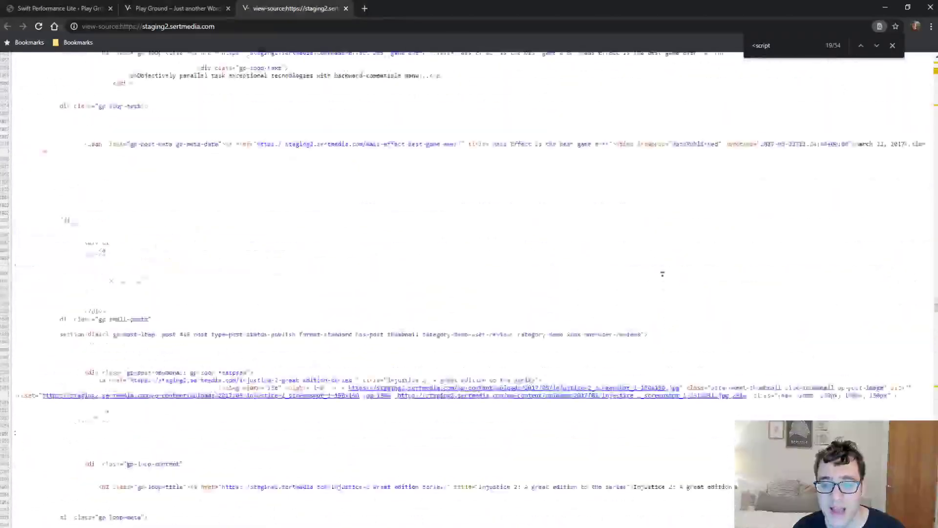
{"action": "scroll", "coordinate": [651, 219], "scroll_direction": "up", "scroll_amount": 20}
{"action": "scroll", "coordinate": [515, 347], "scroll_direction": "down", "scroll_amount": 7}
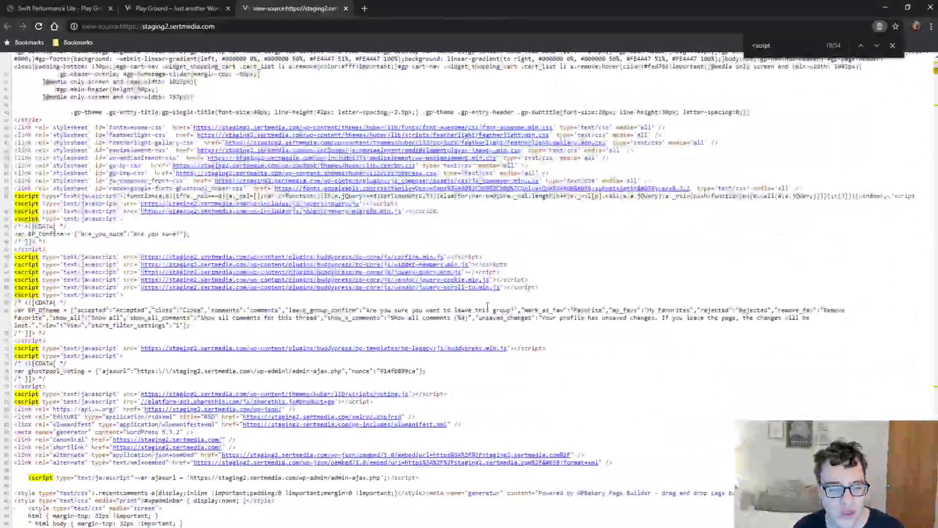
{"action": "triple_click", "coordinate": [544, 348]}
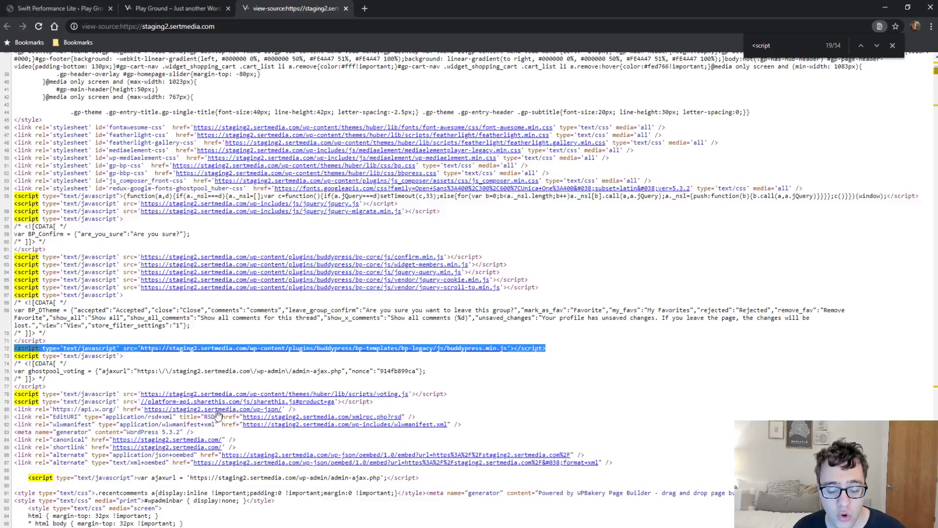
{"action": "left_click", "coordinate": [136, 386]}
{"action": "left_click_drag", "start_coordinate": [123, 346], "coordinate": [126, 347]}
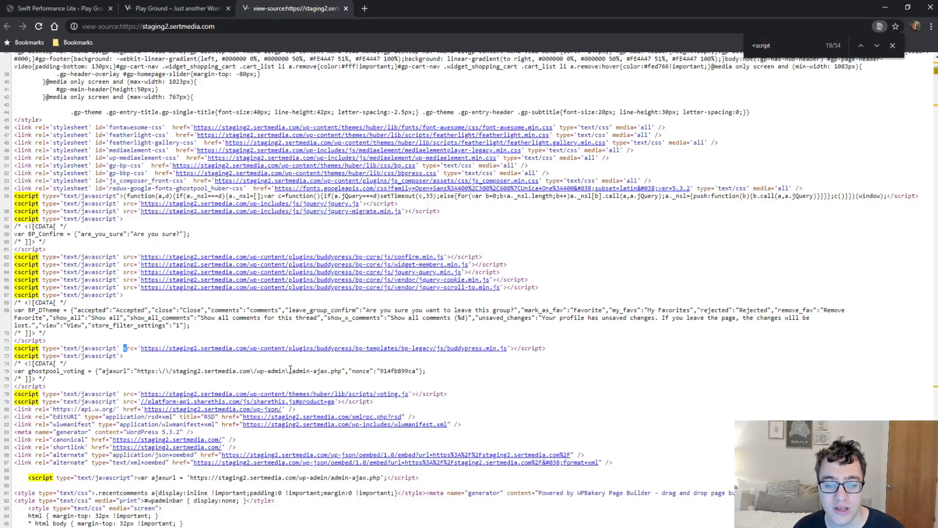
Check the remaining script tags in the page source head and return to the plugin's 3rd Party Assets setting
{"action": "scroll", "coordinate": [324, 288], "scroll_direction": "down", "scroll_amount": 1}
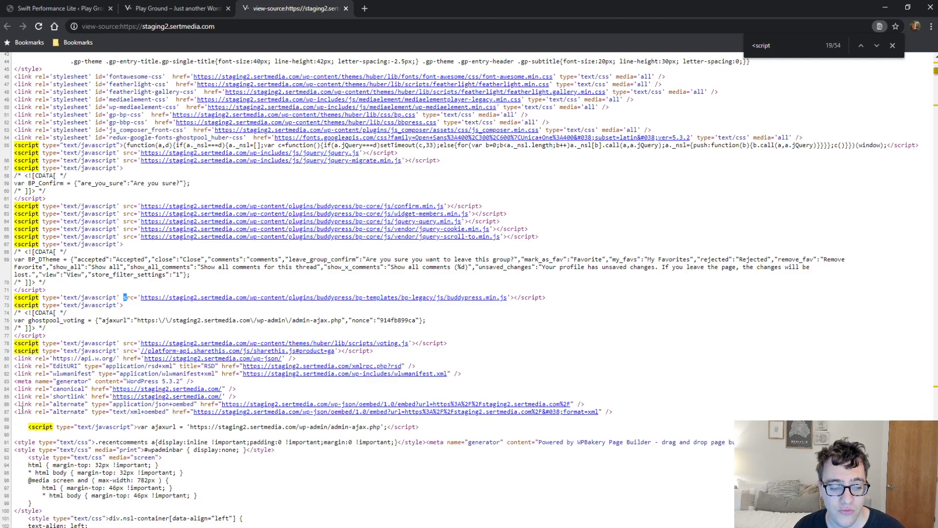
{"action": "left_click", "coordinate": [7, 7]}
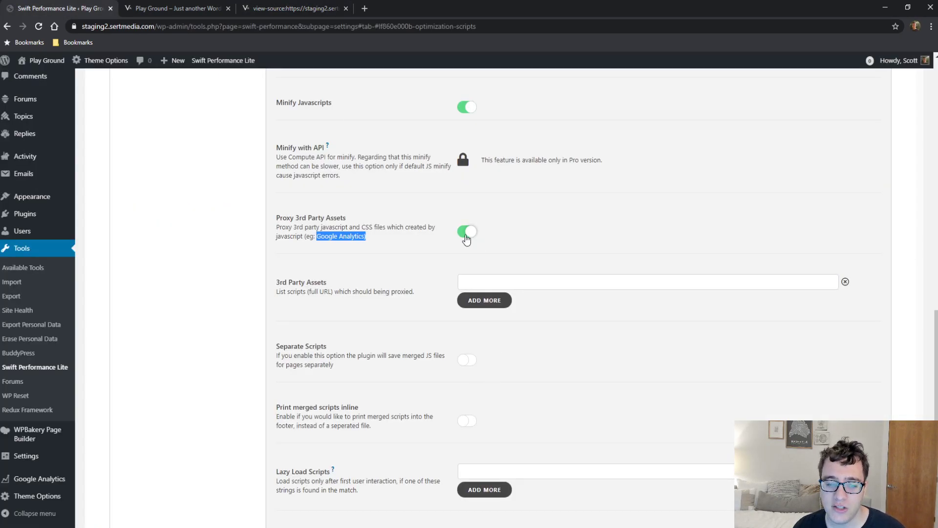
{"action": "left_click", "coordinate": [394, 251]}
{"action": "scroll", "coordinate": [520, 249], "scroll_direction": "down", "scroll_amount": 1}
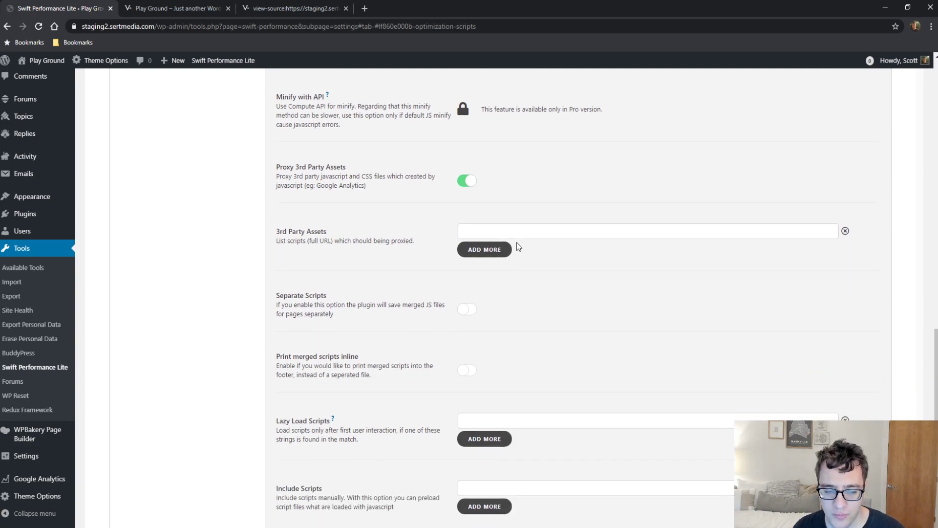
Read the Separate Scripts description, highlighting its text
{"action": "left_click_drag", "start_coordinate": [341, 315], "coordinate": [272, 307]}
{"action": "left_click", "coordinate": [271, 306]}
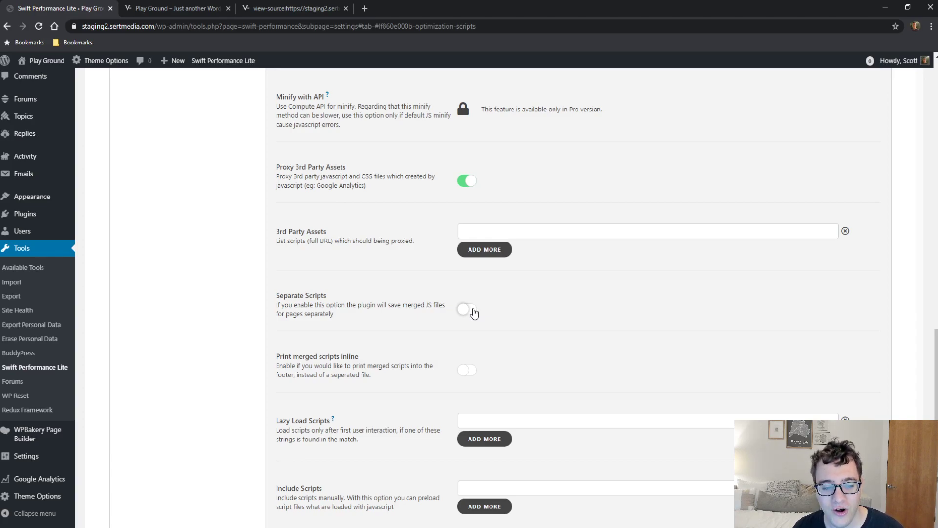
{"action": "scroll", "coordinate": [381, 243], "scroll_direction": "down", "scroll_amount": 2}
{"action": "left_click_drag", "start_coordinate": [270, 238], "coordinate": [294, 256]}
{"action": "left_click", "coordinate": [438, 267]}
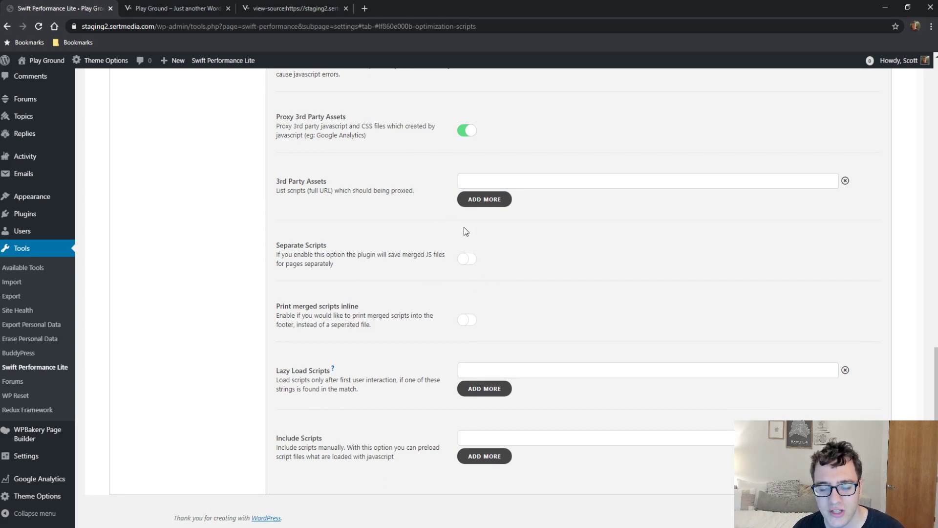
Switch Separate Scripts on and back off, and highlight its description again
{"action": "left_click", "coordinate": [468, 260]}
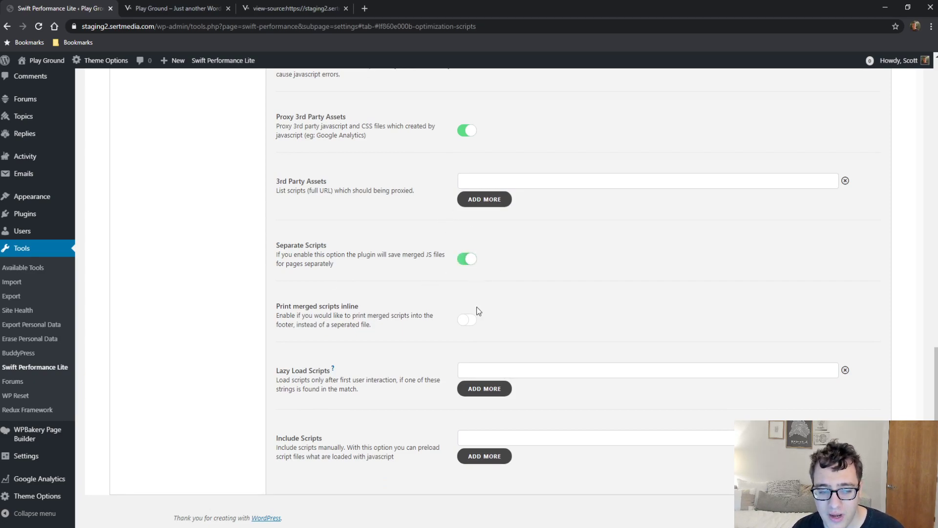
{"action": "left_click", "coordinate": [465, 260]}
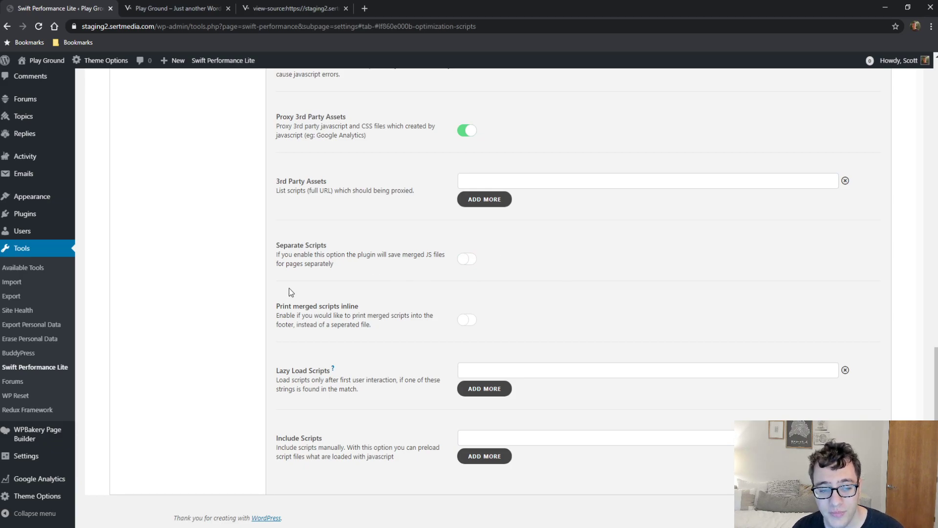
{"action": "left_click_drag", "start_coordinate": [354, 273], "coordinate": [271, 245]}
{"action": "left_click", "coordinate": [275, 246]}
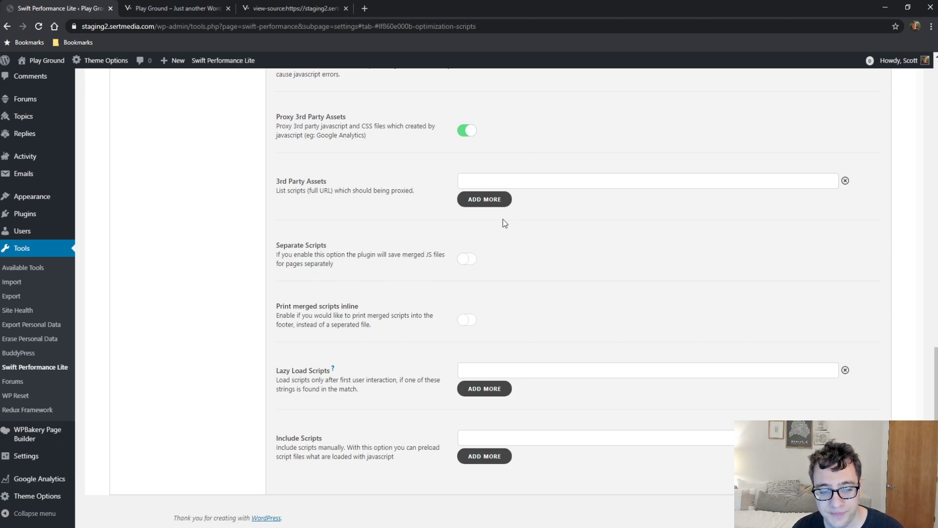
Highlight the Print merged scripts inline description and the word Lazy in the Lazy Load Scripts label
{"action": "left_click_drag", "start_coordinate": [359, 351], "coordinate": [271, 325]}
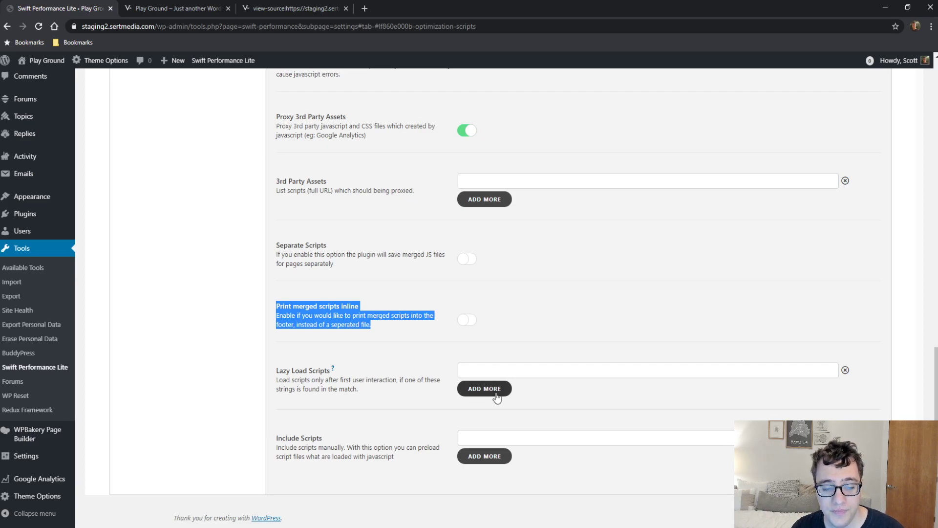
{"action": "left_click_drag", "start_coordinate": [293, 370], "coordinate": [267, 383]}
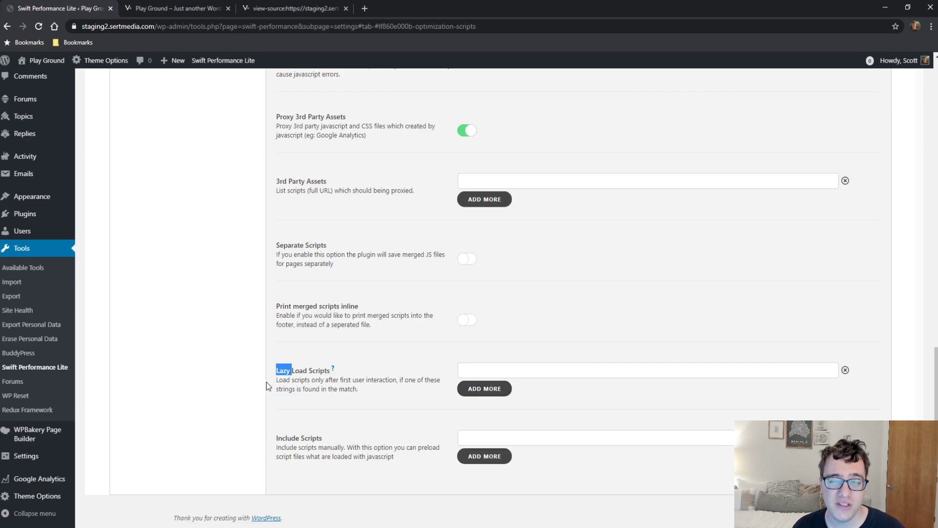
{"action": "left_click", "coordinate": [296, 383]}
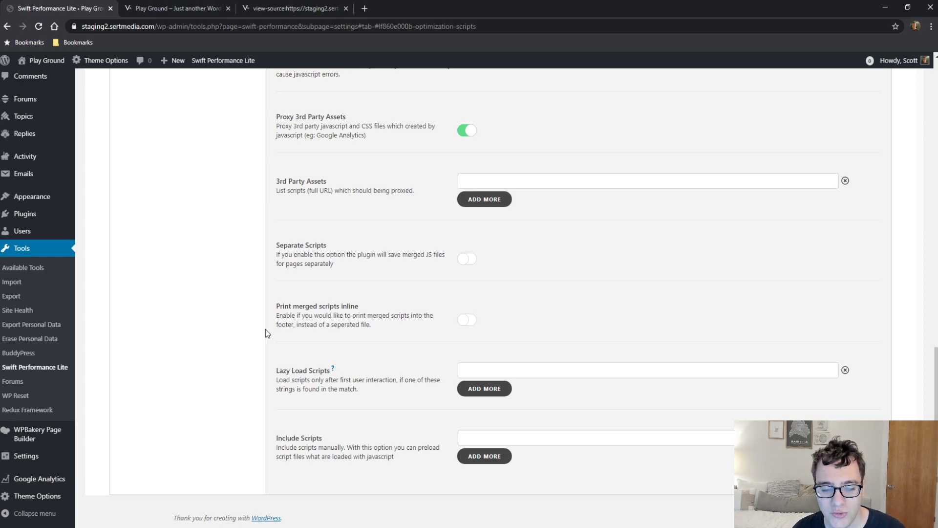
Locate the footer script tags in the page source, including the jquery.infinitescroll.min.js entry
{"action": "left_click", "coordinate": [293, 9]}
{"action": "scroll", "coordinate": [588, 300], "scroll_direction": "down", "scroll_amount": 20}
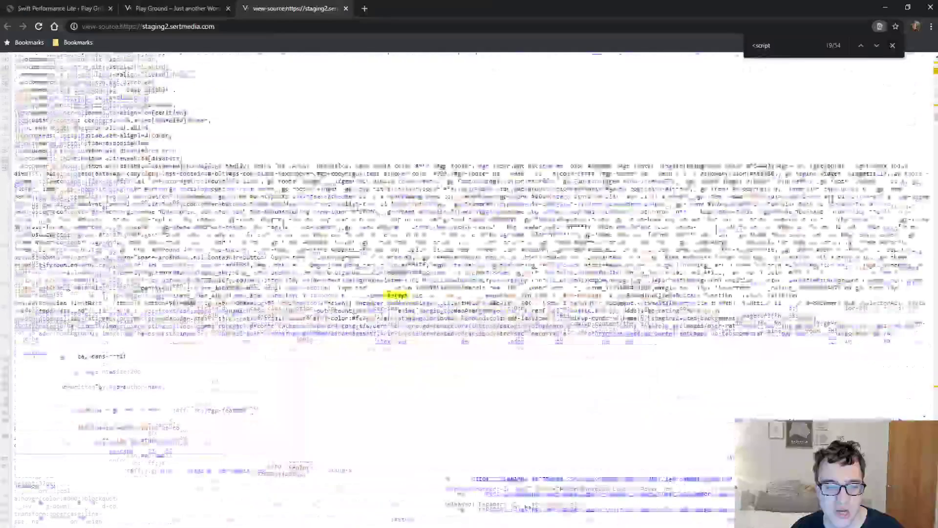
{"action": "scroll", "coordinate": [480, 346], "scroll_direction": "up", "scroll_amount": 15}
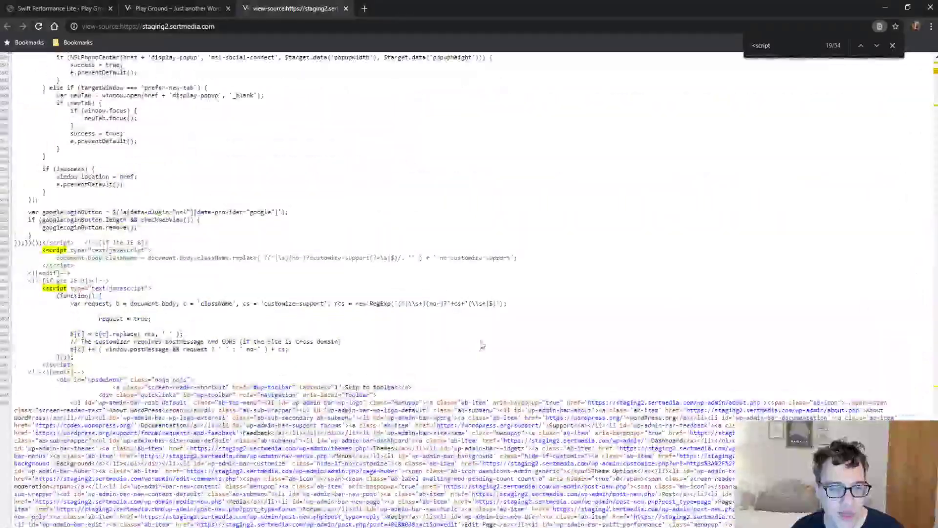
{"action": "scroll", "coordinate": [283, 293], "scroll_direction": "up", "scroll_amount": 10}
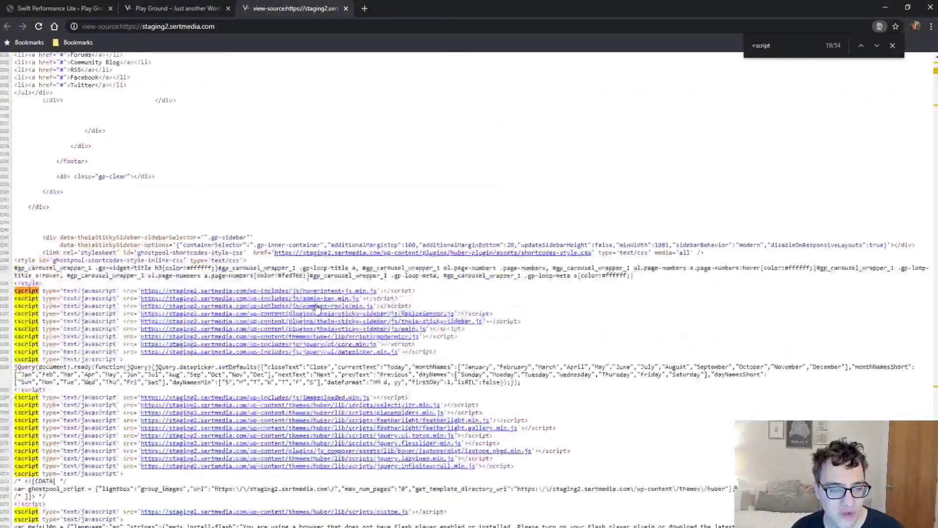
{"action": "scroll", "coordinate": [391, 254], "scroll_direction": "down", "scroll_amount": 3}
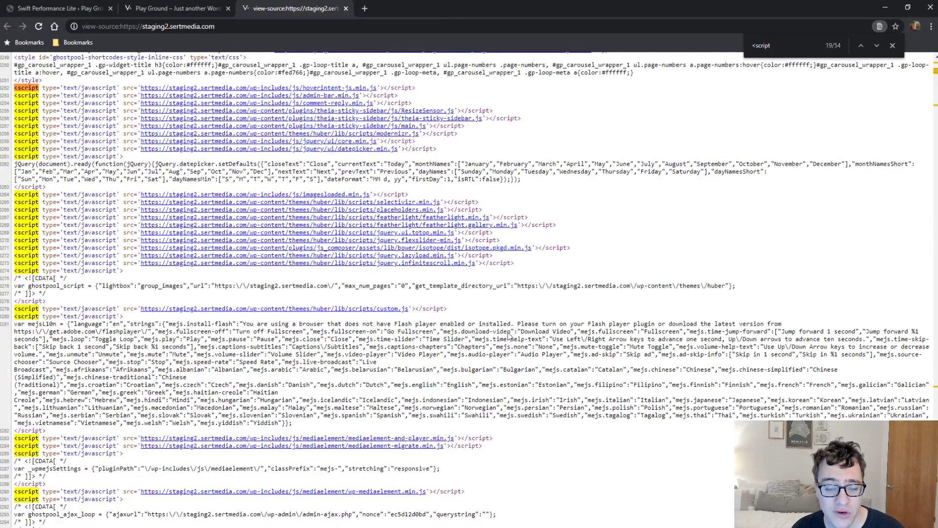
{"action": "left_click", "coordinate": [54, 8]}
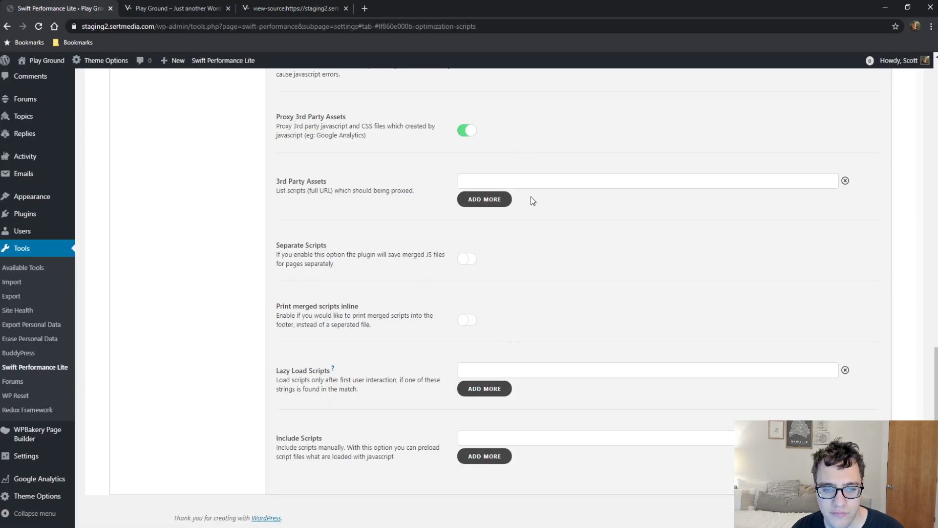
{"action": "left_click", "coordinate": [525, 368]}
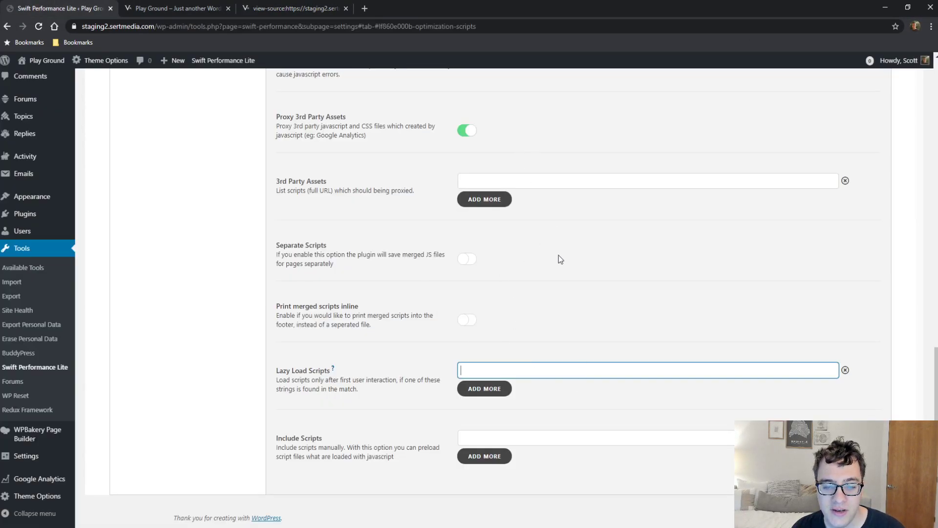
{"action": "type", "text": "https://staging2.sertmedia.com/wp-content/themes/huber/lib/scripts/jquery.infinitescroll.min.js"}
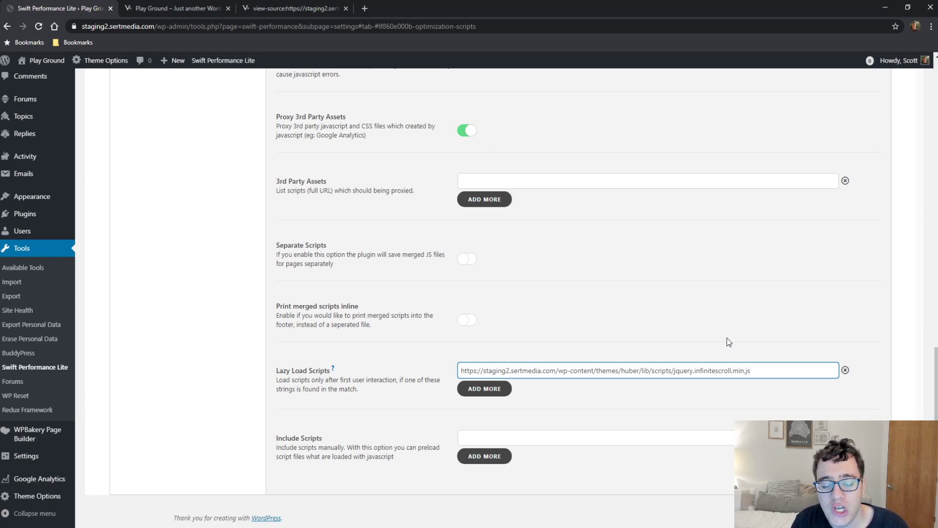
Look over the site's home page, from the Latest Games and Top News sections back up to the featured banner
{"action": "left_click", "coordinate": [168, 7]}
{"action": "scroll", "coordinate": [119, 325], "scroll_direction": "down", "scroll_amount": 7}
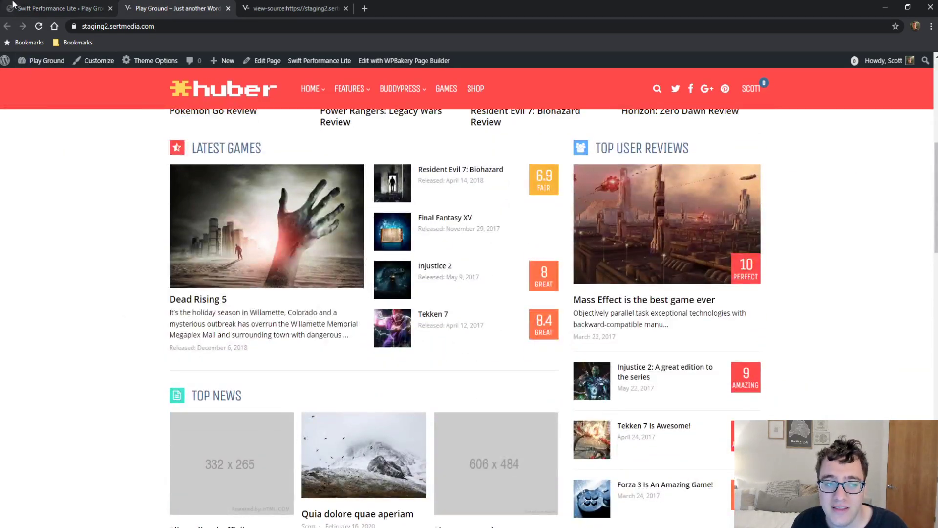
{"action": "scroll", "coordinate": [57, 404], "scroll_direction": "up", "scroll_amount": 4}
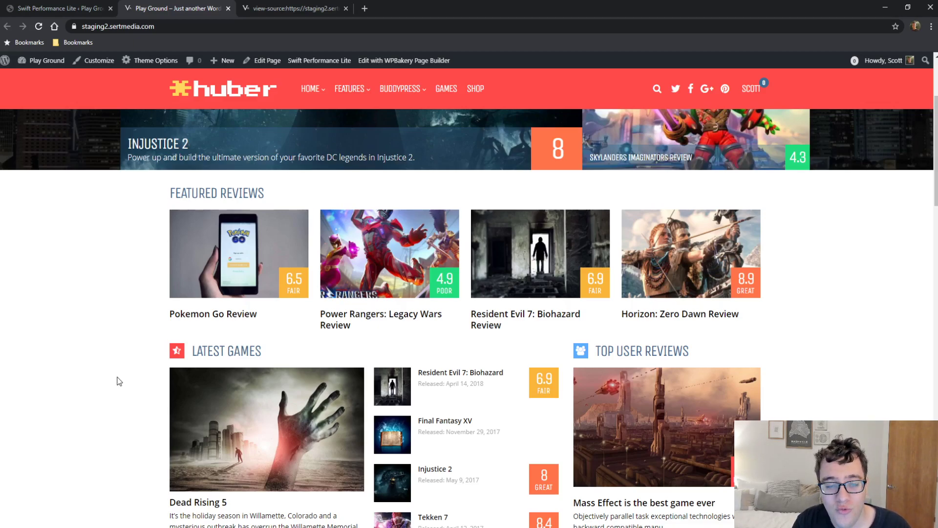
{"action": "scroll", "coordinate": [98, 376], "scroll_direction": "up", "scroll_amount": 3}
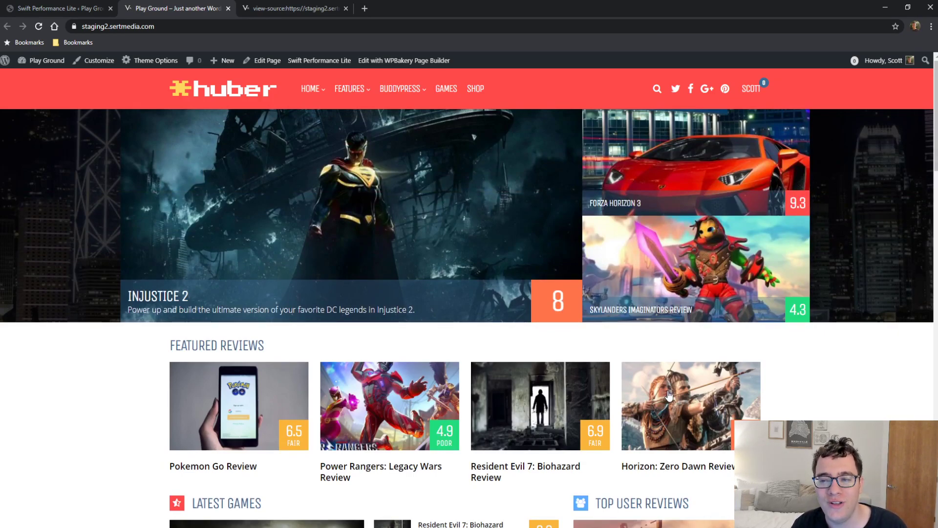
Remove the script URL from Lazy Load Scripts in the plugin settings, leaving a single blank entry
{"action": "key", "text": "ctrl+shift+Tab"}
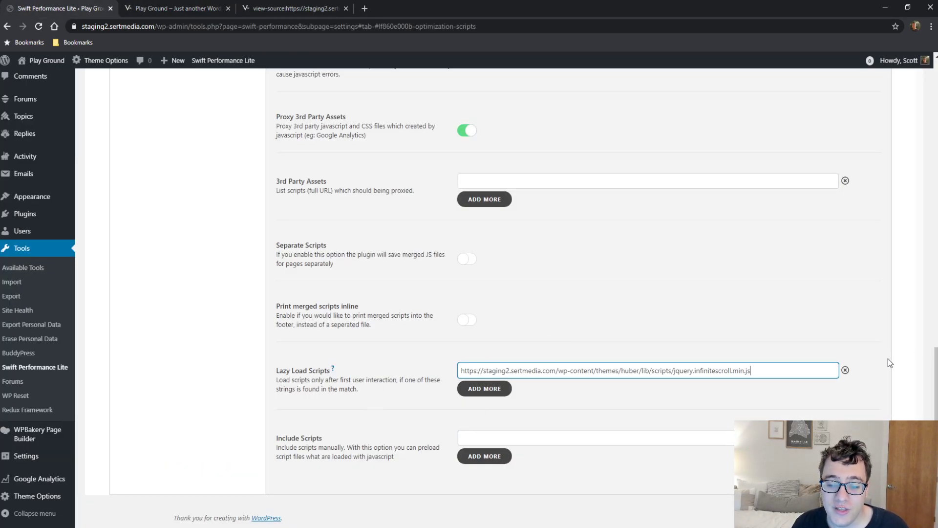
{"action": "left_click", "coordinate": [845, 370]}
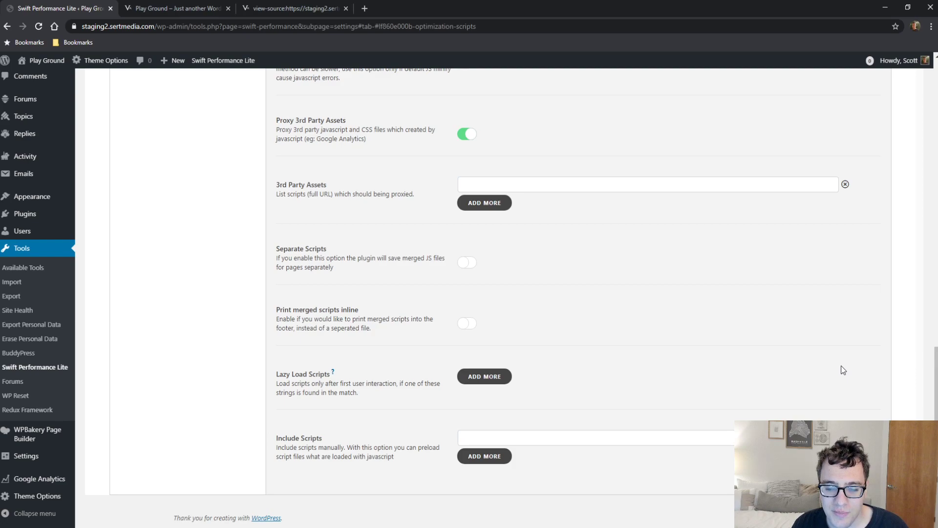
{"action": "double_click", "coordinate": [486, 377]}
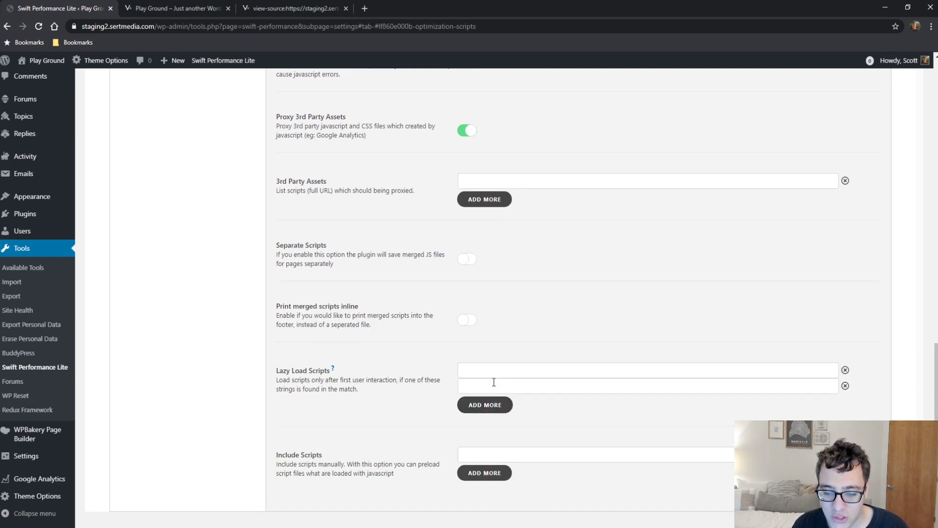
{"action": "left_click", "coordinate": [845, 386]}
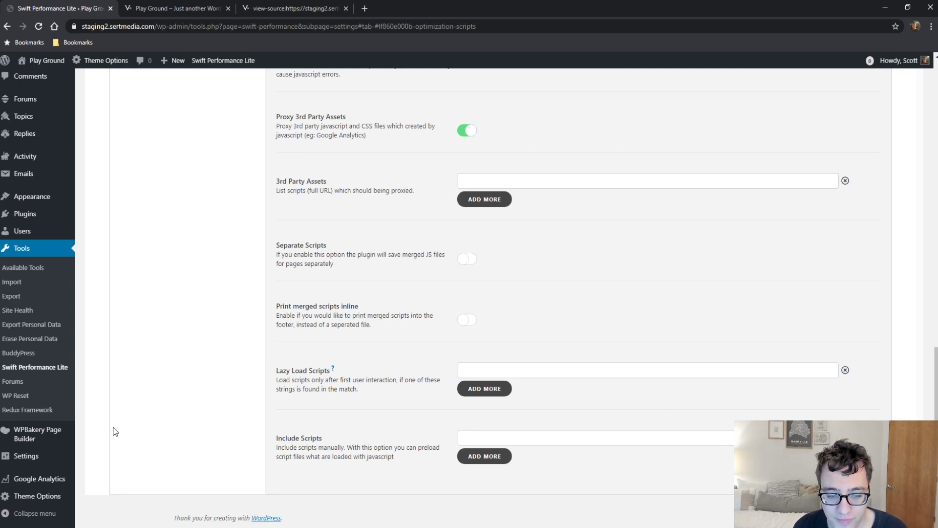
Read the Include Scripts description, highlighting its text
{"action": "left_click_drag", "start_coordinate": [391, 456], "coordinate": [286, 447]}
{"action": "left_click", "coordinate": [288, 447]}
{"action": "triple_click", "coordinate": [297, 449]}
{"action": "left_click", "coordinate": [298, 450]}
{"action": "triple_click", "coordinate": [298, 450]}
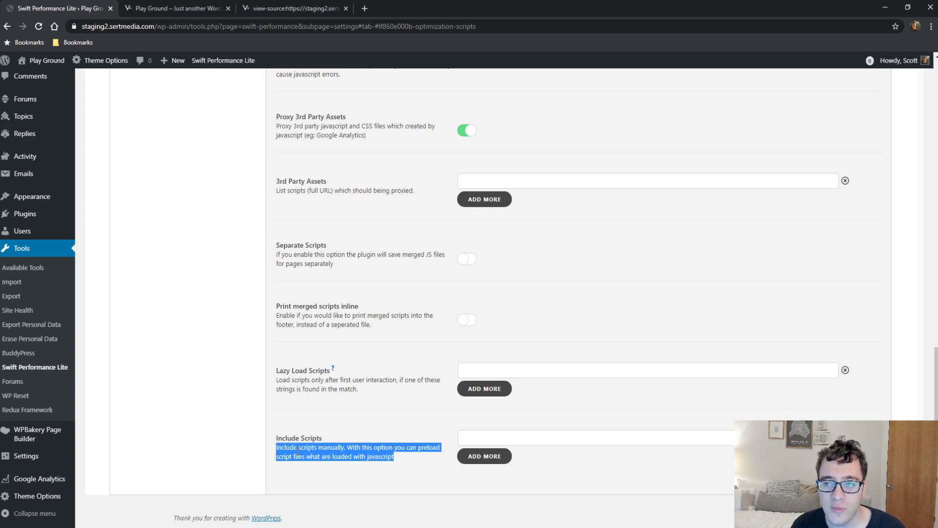
{"action": "left_click", "coordinate": [331, 455]}
{"action": "triple_click", "coordinate": [331, 455]}
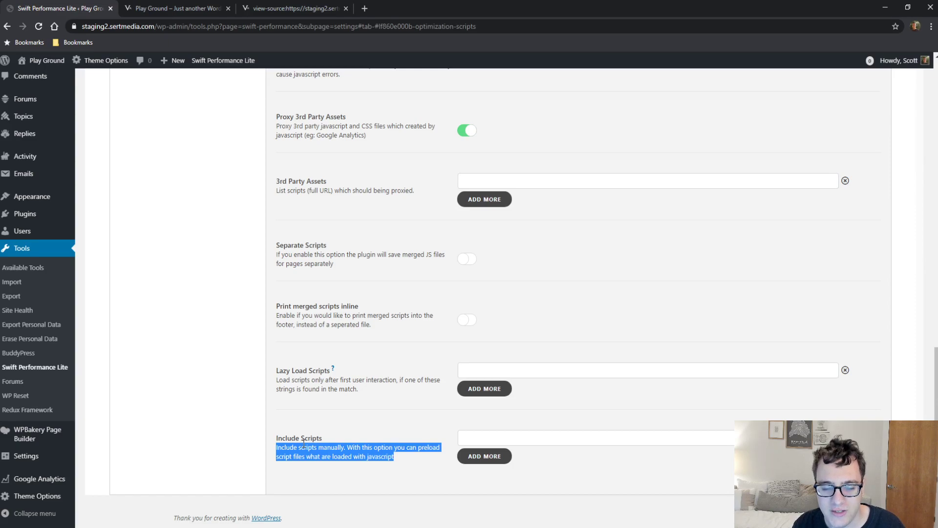
Open the Styles optimization settings, enable Merge Styles, and bring the critical CSS options into view
{"action": "scroll", "coordinate": [268, 414], "scroll_direction": "up", "scroll_amount": 8}
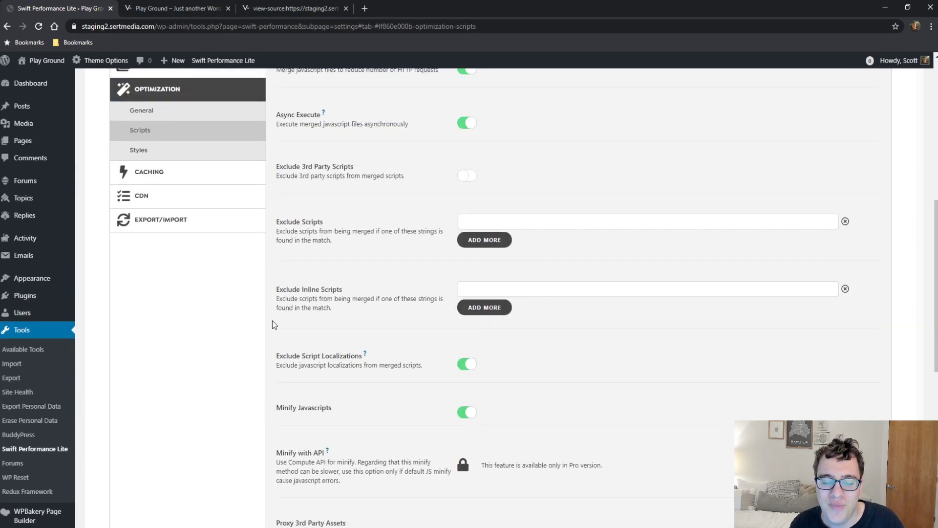
{"action": "left_click", "coordinate": [225, 155]}
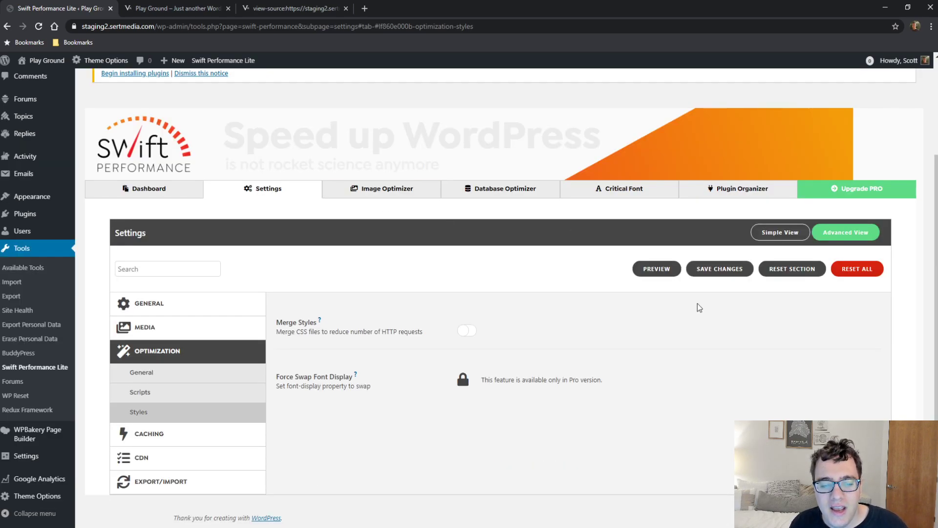
{"action": "left_click", "coordinate": [472, 331]}
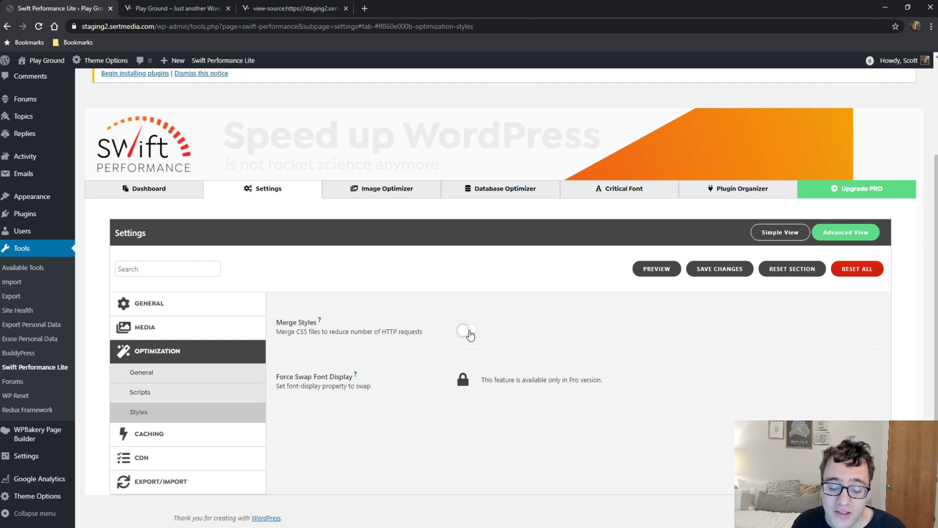
{"action": "scroll", "coordinate": [469, 332], "scroll_direction": "down", "scroll_amount": 5}
{"action": "scroll", "coordinate": [396, 272], "scroll_direction": "up", "scroll_amount": 2}
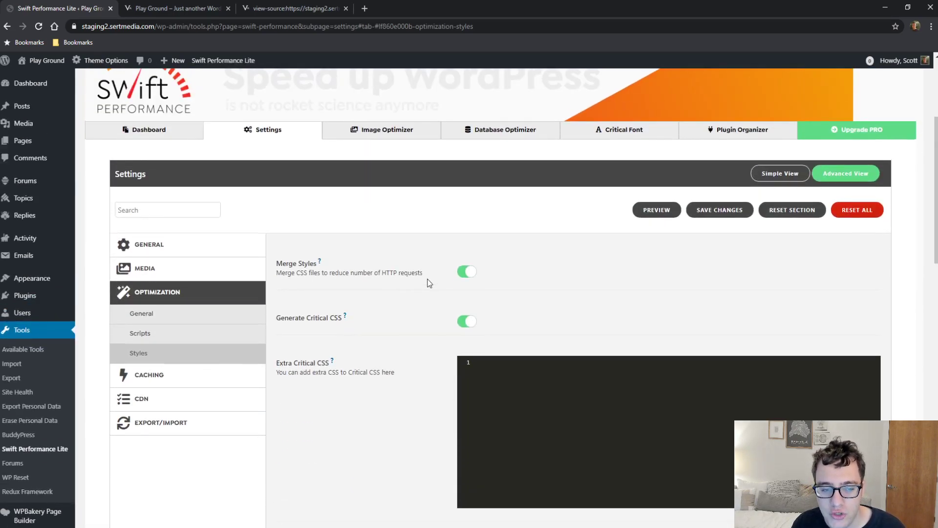
{"action": "scroll", "coordinate": [390, 324], "scroll_direction": "down", "scroll_amount": 3}
{"action": "scroll", "coordinate": [405, 326], "scroll_direction": "down", "scroll_amount": 1}
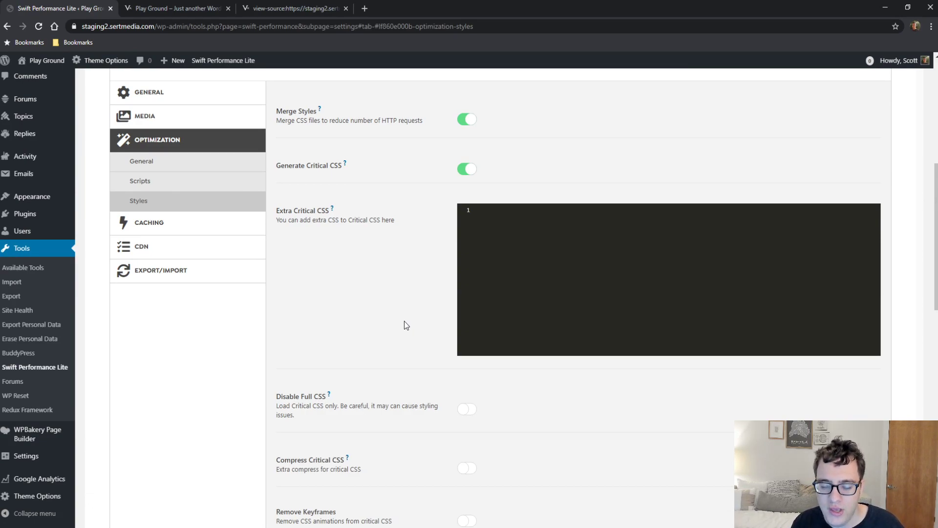
Examine the home page's initially visible content up to the Top User Reviews heading and the sections below it, such as Videos
{"action": "left_click", "coordinate": [171, 8]}
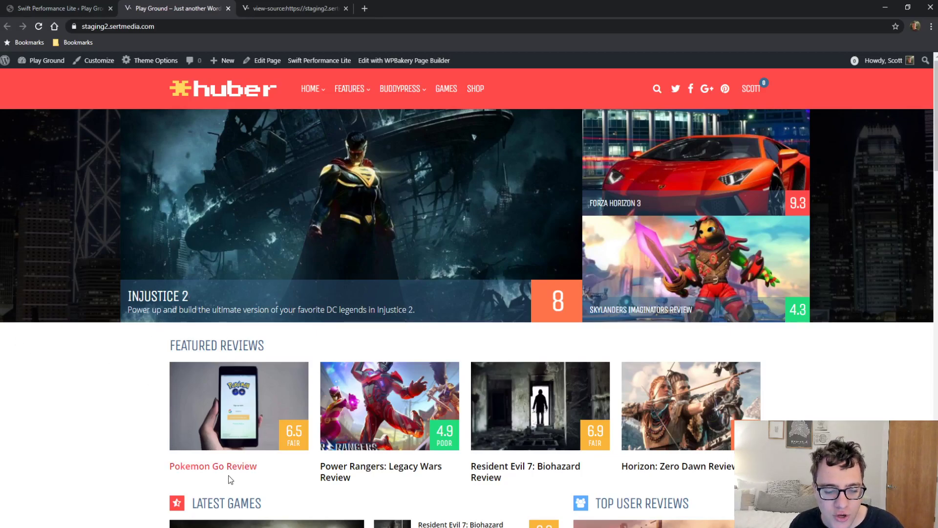
{"action": "left_click_drag", "start_coordinate": [714, 499], "coordinate": [645, 504]}
{"action": "triple_click", "coordinate": [648, 502]}
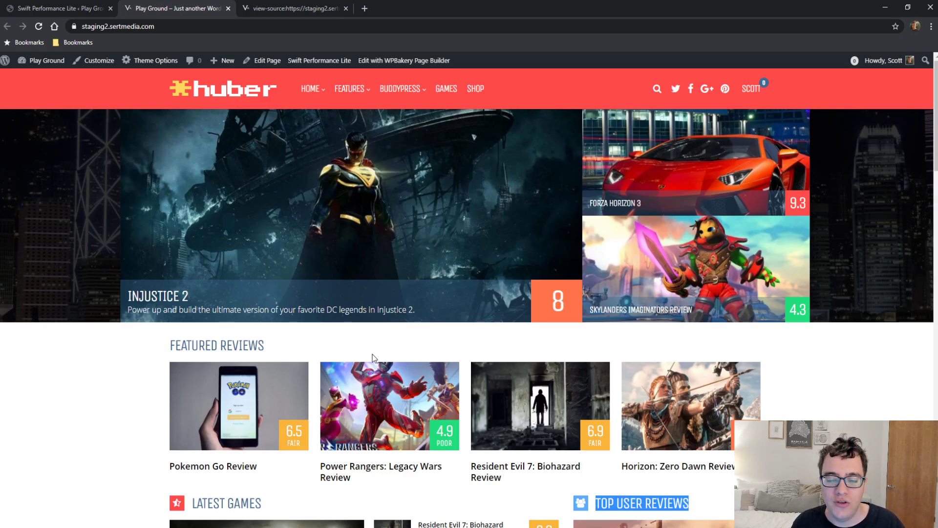
{"action": "scroll", "coordinate": [372, 354], "scroll_direction": "down", "scroll_amount": 20}
{"action": "scroll", "coordinate": [324, 402], "scroll_direction": "down", "scroll_amount": 5}
{"action": "scroll", "coordinate": [313, 386], "scroll_direction": "up", "scroll_amount": 8}
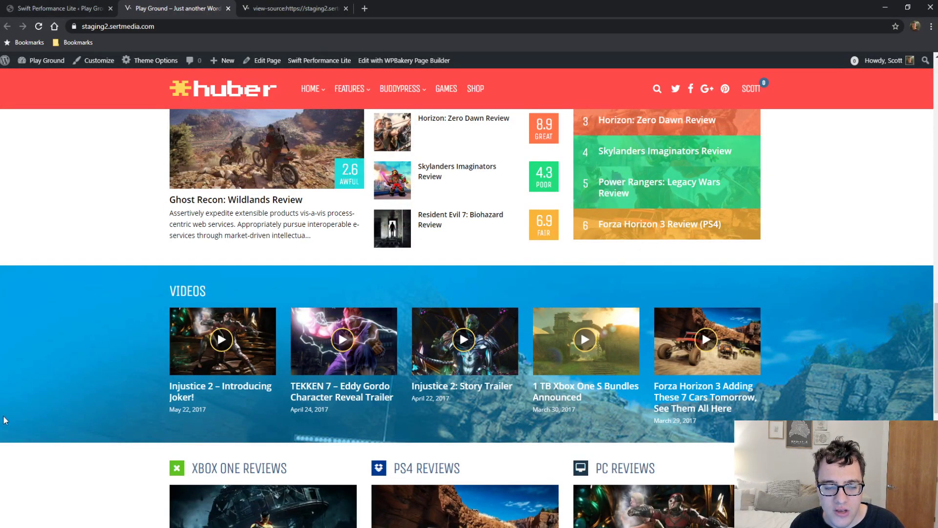
Compare the home page's initially visible content with the Generate Critical CSS setting, ending on the plugin's Styles settings
{"action": "scroll", "coordinate": [7, 407], "scroll_direction": "up", "scroll_amount": 20}
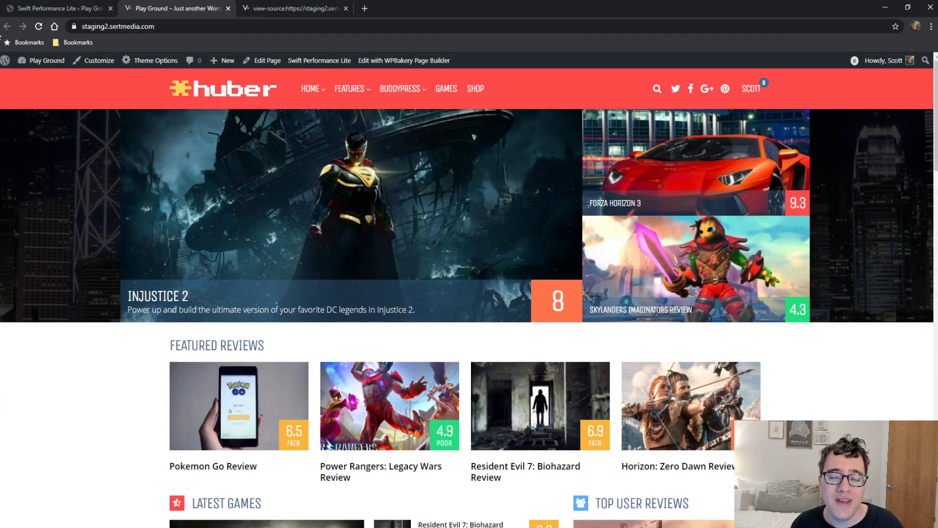
{"action": "left_click", "coordinate": [68, 4]}
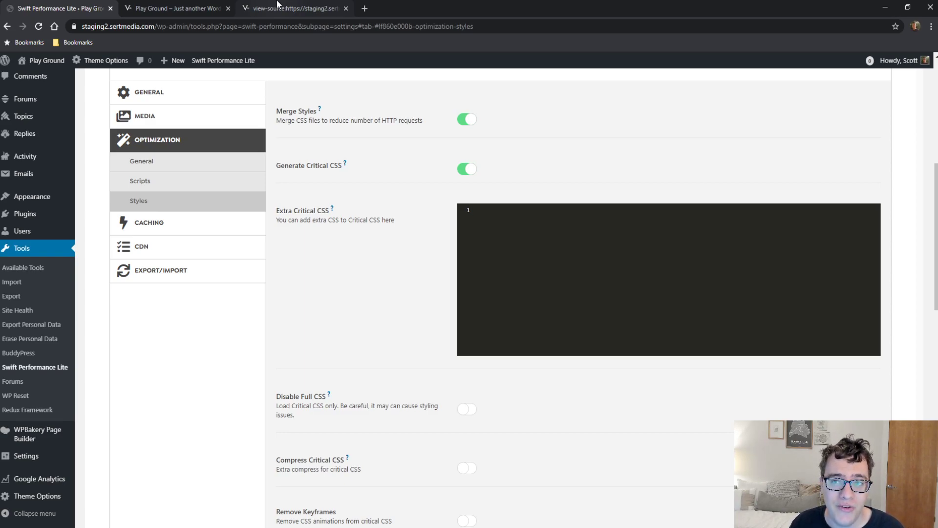
{"action": "left_click", "coordinate": [138, 7]}
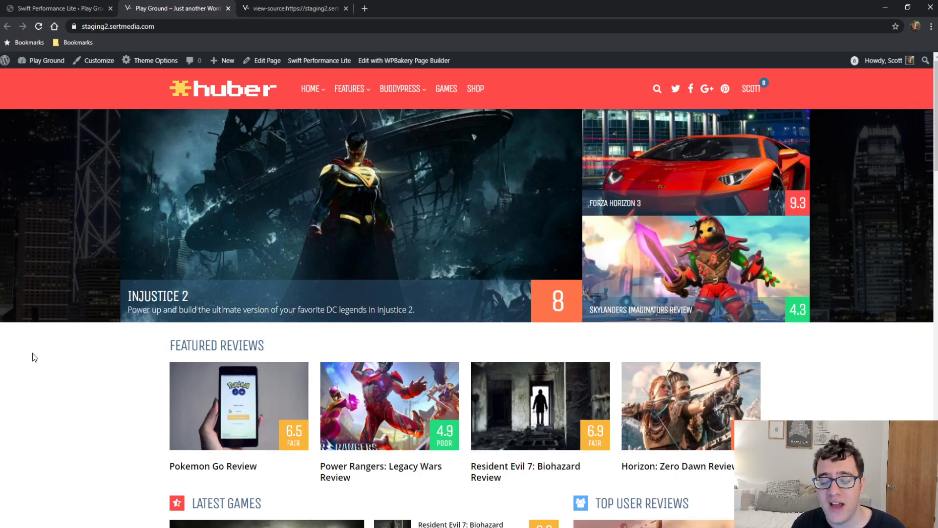
{"action": "left_click", "coordinate": [2, 7]}
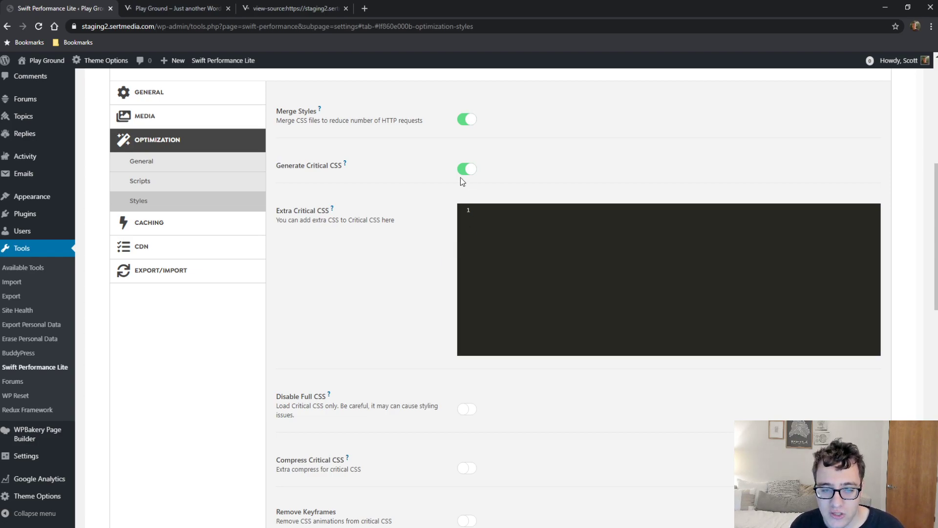
Enable Compress Critical CSS and Remove Keyframes in the Styles optimization settings
{"action": "scroll", "coordinate": [515, 365], "scroll_direction": "down", "scroll_amount": 2}
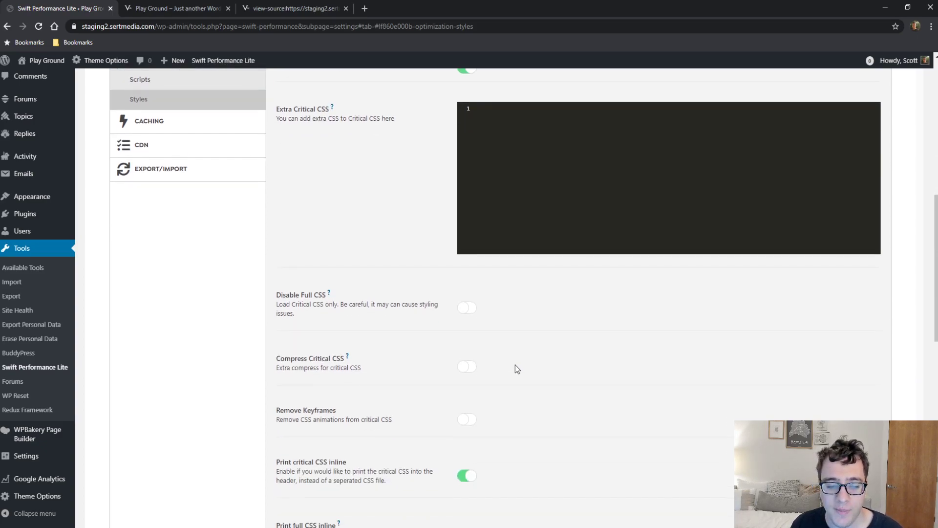
{"action": "scroll", "coordinate": [402, 264], "scroll_direction": "up", "scroll_amount": 1}
{"action": "scroll", "coordinate": [402, 266], "scroll_direction": "down", "scroll_amount": 3}
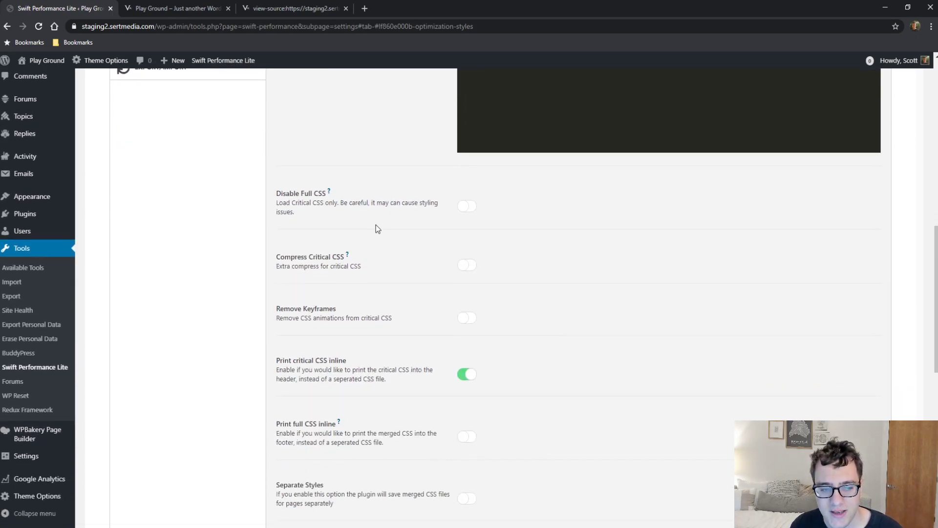
{"action": "scroll", "coordinate": [328, 231], "scroll_direction": "down", "scroll_amount": 1}
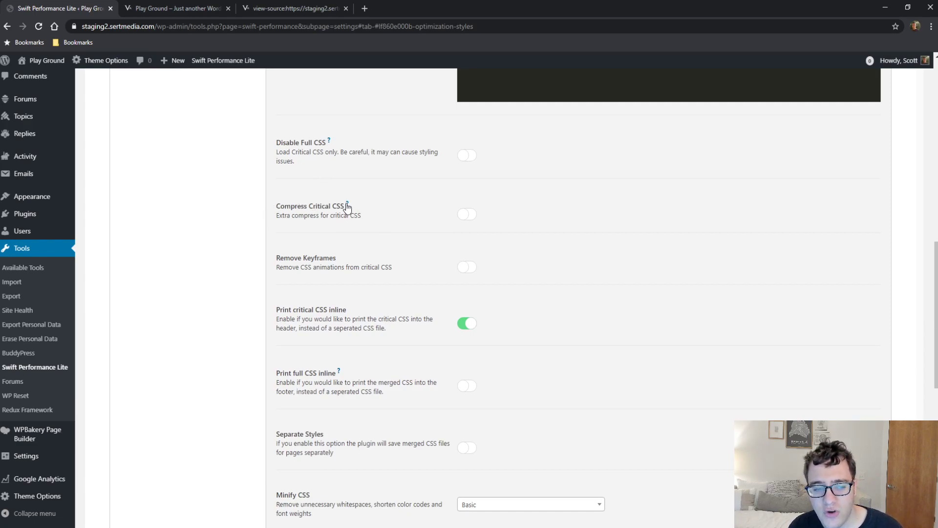
{"action": "left_click", "coordinate": [469, 215]}
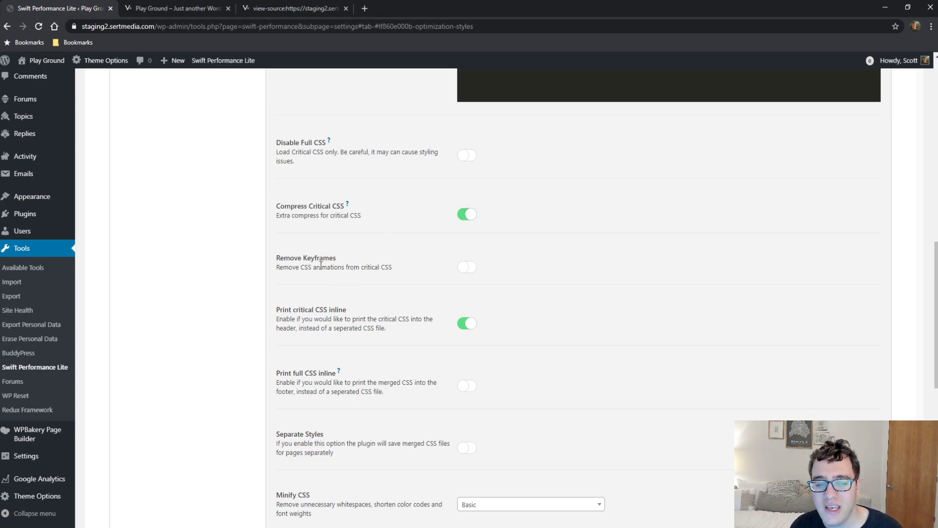
{"action": "left_click", "coordinate": [476, 267]}
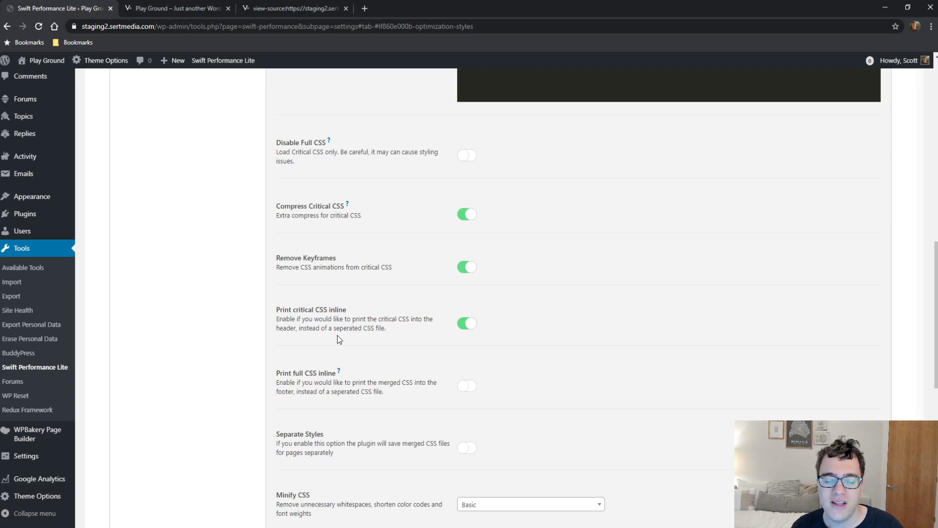
Read the Print full CSS inline and Separate Styles options, highlighting their descriptions
{"action": "scroll", "coordinate": [337, 336], "scroll_direction": "down", "scroll_amount": 3}
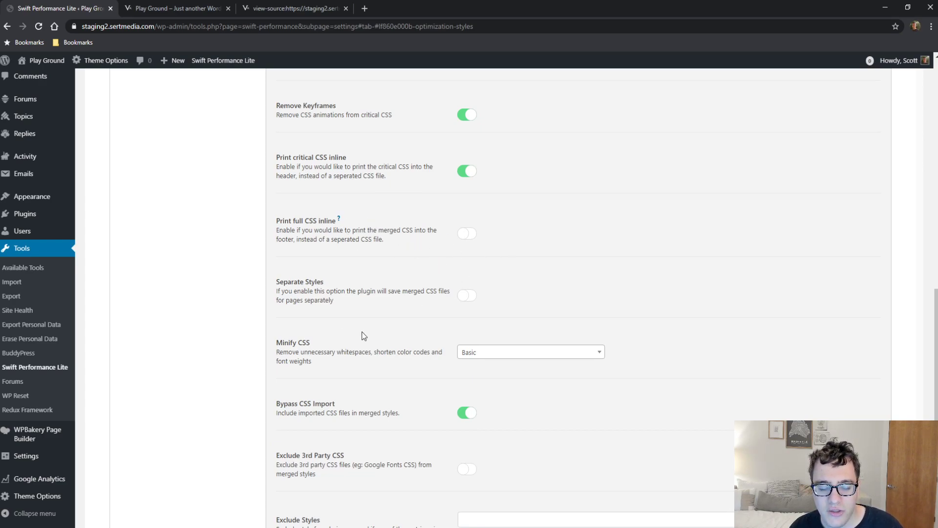
{"action": "left_click_drag", "start_coordinate": [276, 219], "coordinate": [354, 250]}
{"action": "left_click", "coordinate": [354, 250]}
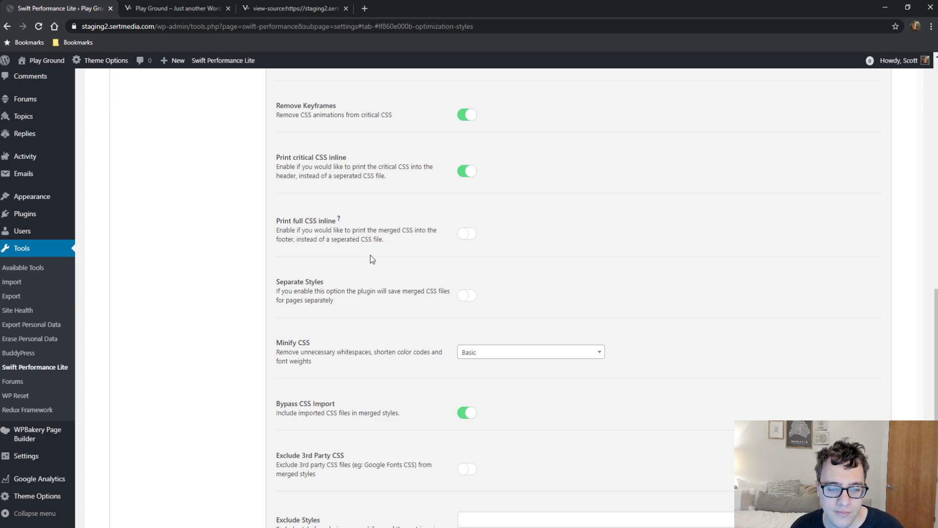
{"action": "scroll", "coordinate": [410, 260], "scroll_direction": "down", "scroll_amount": 2}
{"action": "left_click_drag", "start_coordinate": [355, 186], "coordinate": [274, 180]}
{"action": "left_click", "coordinate": [287, 188]}
{"action": "triple_click", "coordinate": [294, 192]}
{"action": "left_click", "coordinate": [293, 192]}
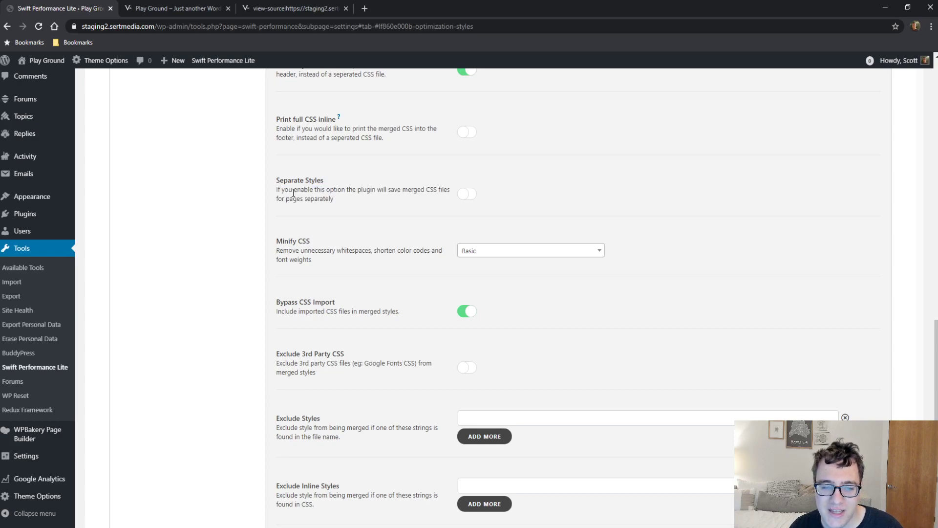
Review the available Minify CSS levels without changing the selection
{"action": "scroll", "coordinate": [315, 203], "scroll_direction": "down", "scroll_amount": 2}
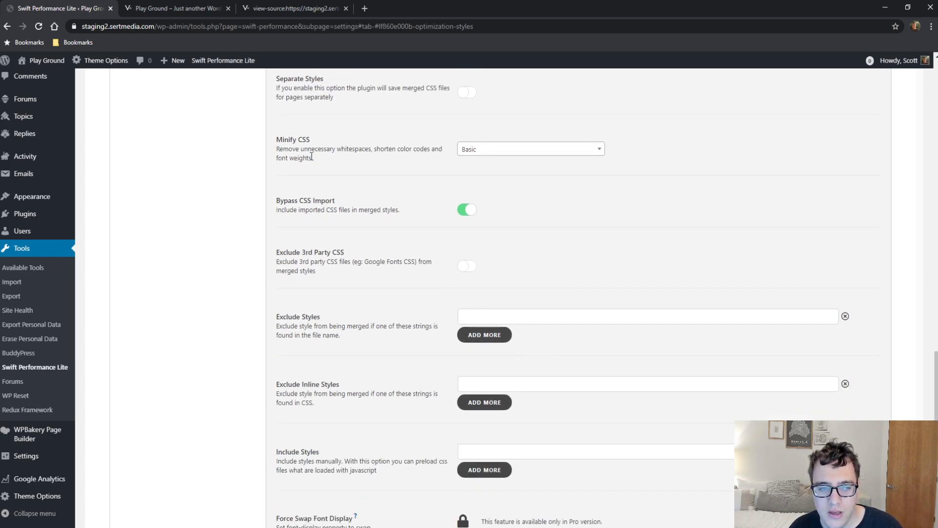
{"action": "left_click", "coordinate": [488, 150]}
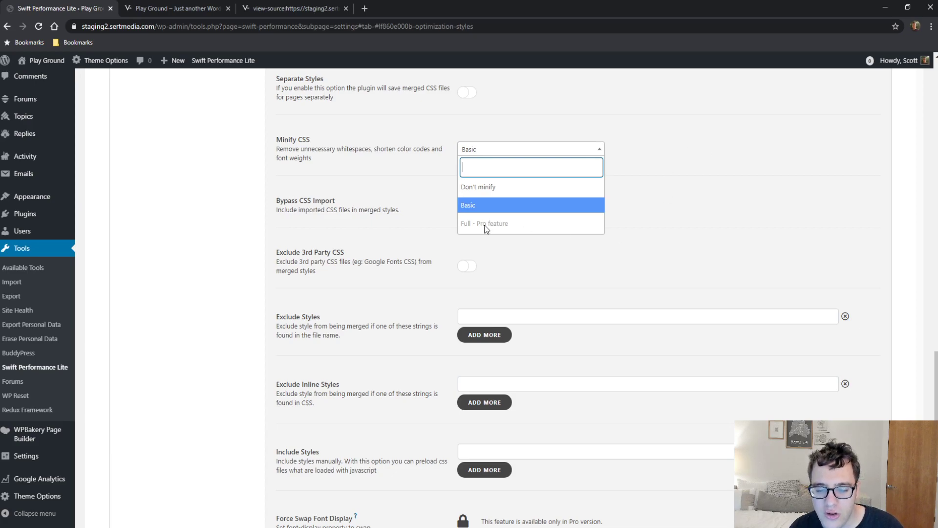
{"action": "left_click", "coordinate": [352, 170]}
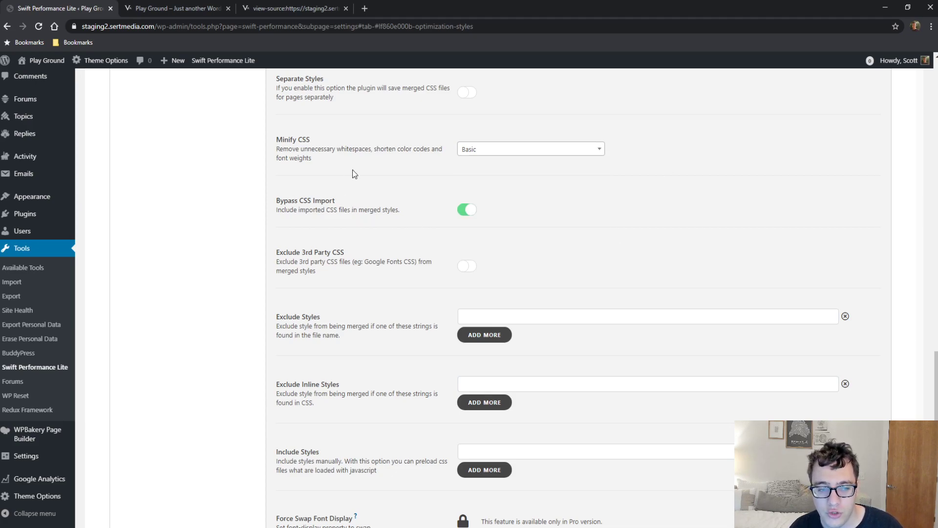
Read the Exclude 3rd Party CSS and Force Swap Font Display descriptions, highlighting their text
{"action": "scroll", "coordinate": [344, 189], "scroll_direction": "down", "scroll_amount": 2}
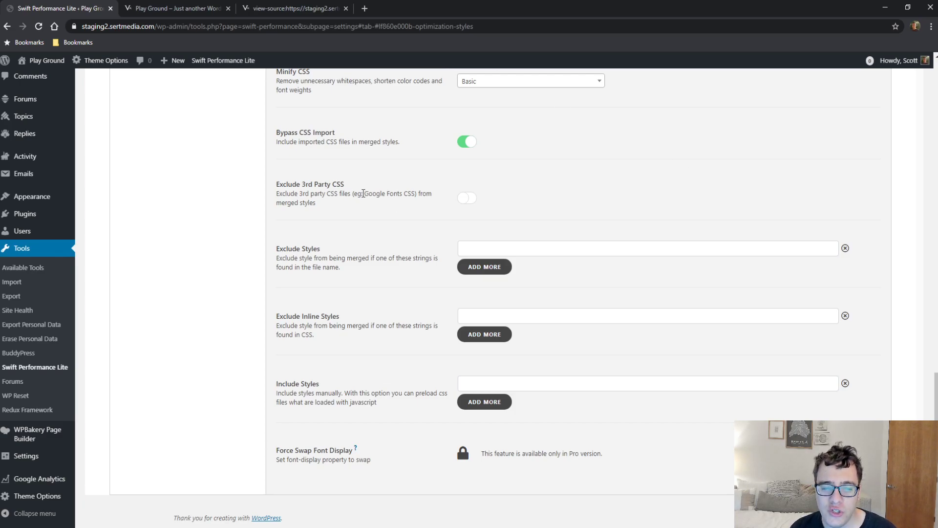
{"action": "left_click_drag", "start_coordinate": [329, 210], "coordinate": [273, 195]}
{"action": "left_click", "coordinate": [273, 196]}
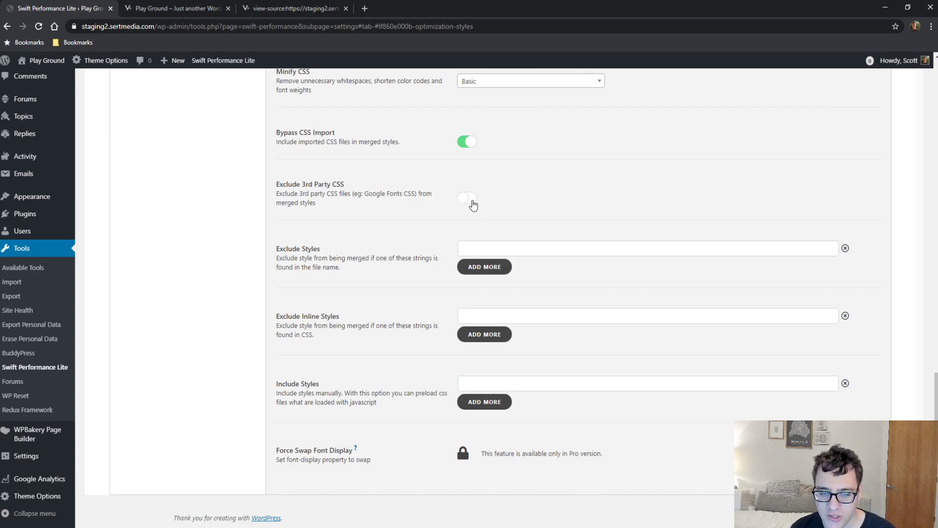
{"action": "left_click_drag", "start_coordinate": [335, 205], "coordinate": [272, 188]}
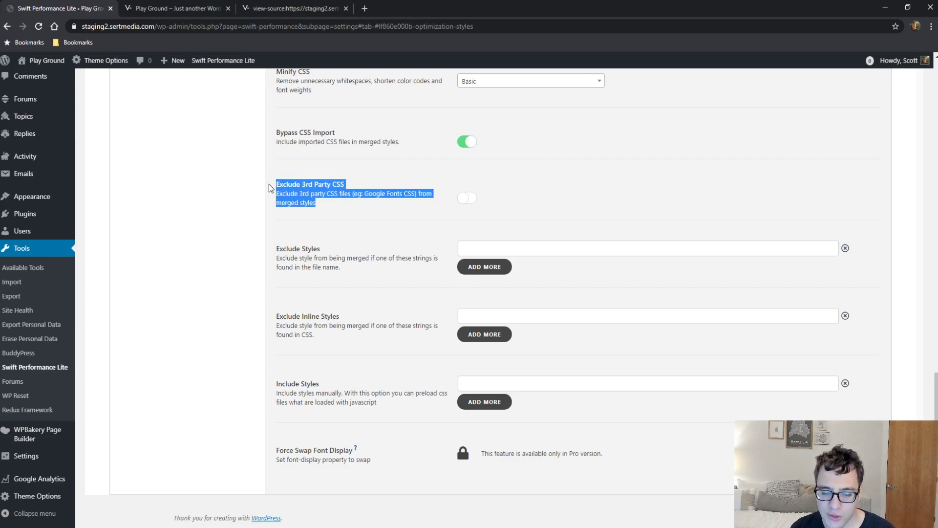
{"action": "left_click", "coordinate": [266, 251]}
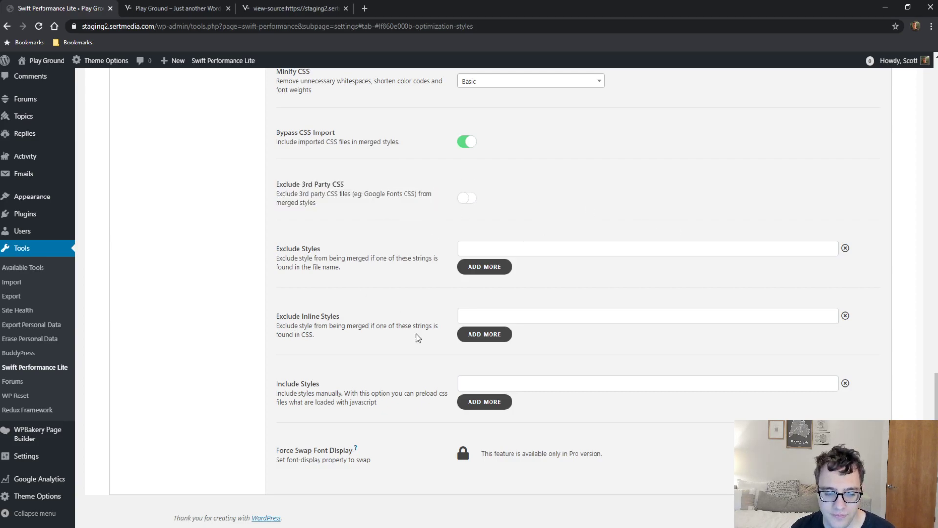
{"action": "left_click_drag", "start_coordinate": [377, 465], "coordinate": [278, 448]}
{"action": "left_click", "coordinate": [260, 429]}
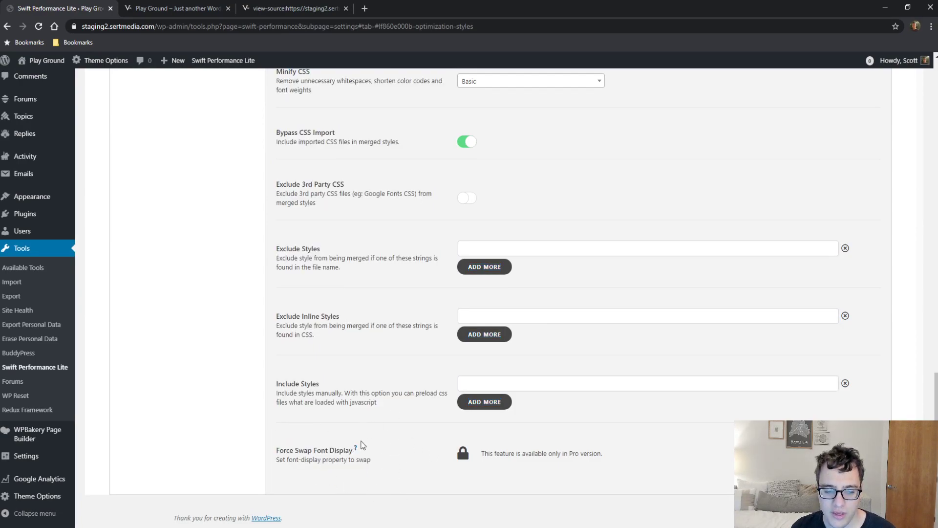
Open the general Caching settings and set Caching Mode to Disk Cache with Rewrites
{"action": "scroll", "coordinate": [226, 329], "scroll_direction": "up", "scroll_amount": 15}
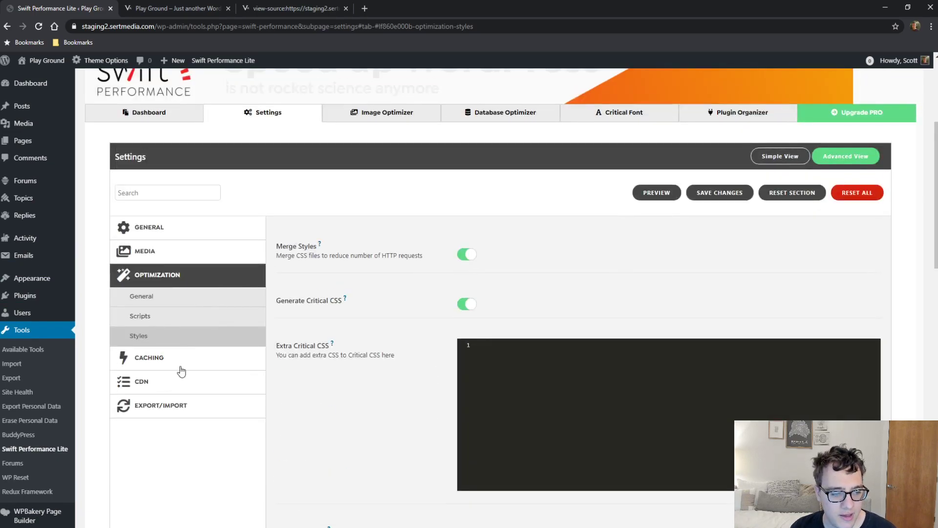
{"action": "left_click", "coordinate": [181, 364]}
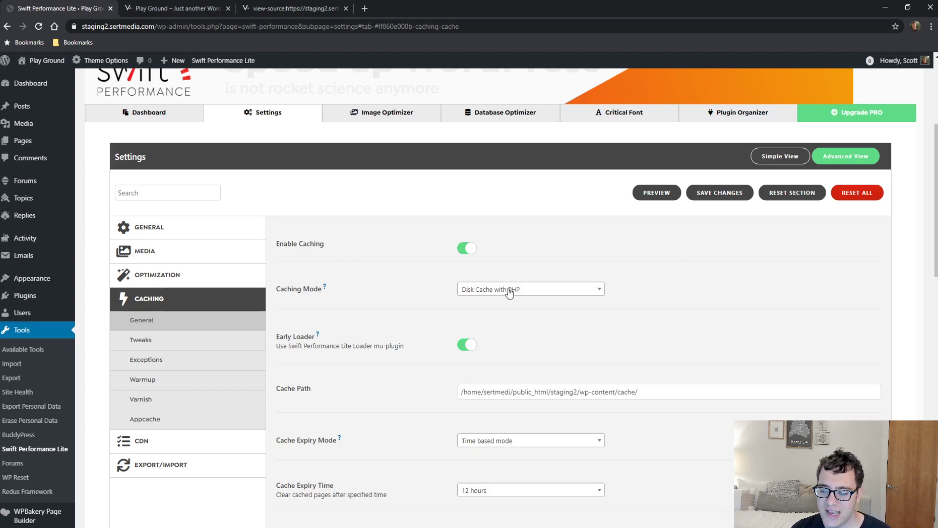
{"action": "left_click", "coordinate": [563, 298]}
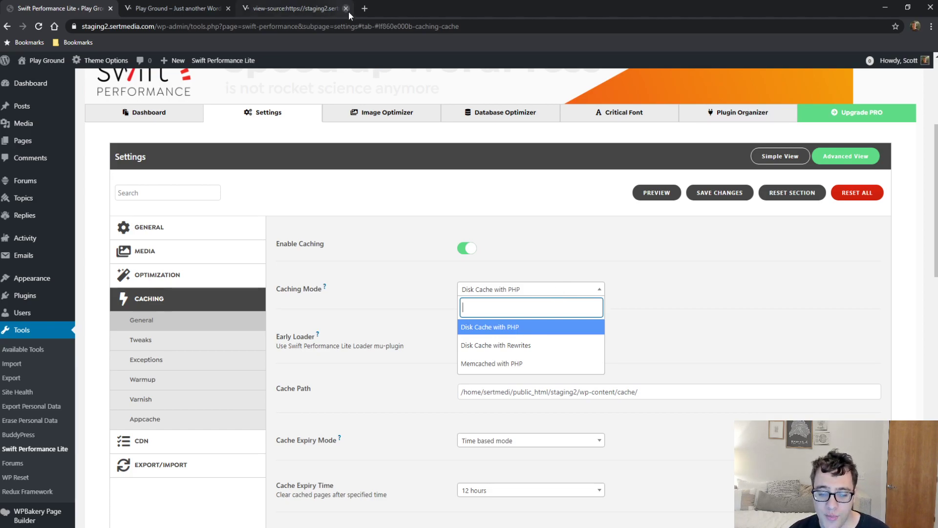
{"action": "left_click", "coordinate": [512, 347]}
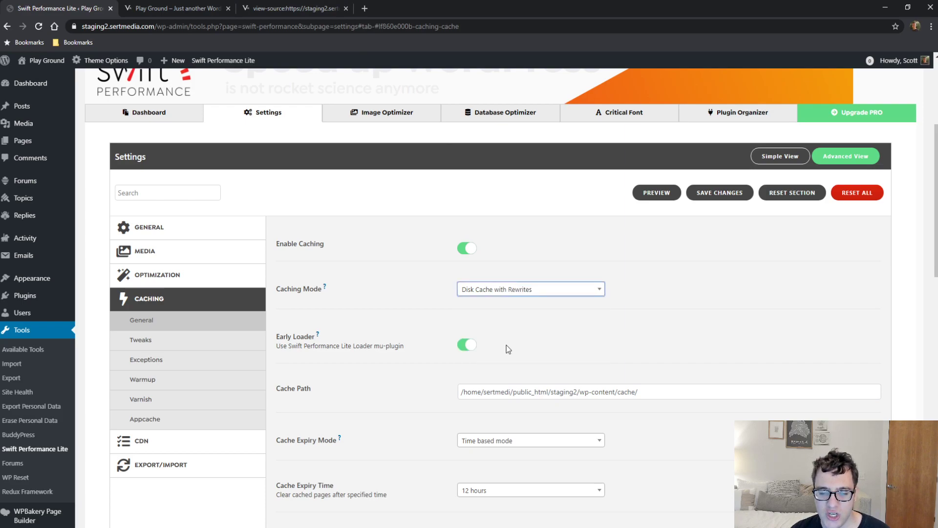
{"action": "left_click", "coordinate": [483, 292]}
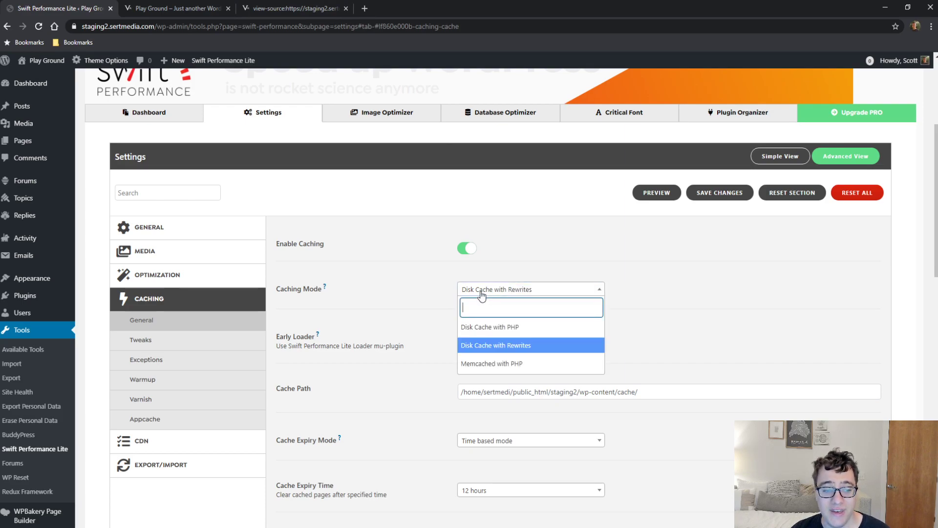
{"action": "left_click", "coordinate": [357, 300]}
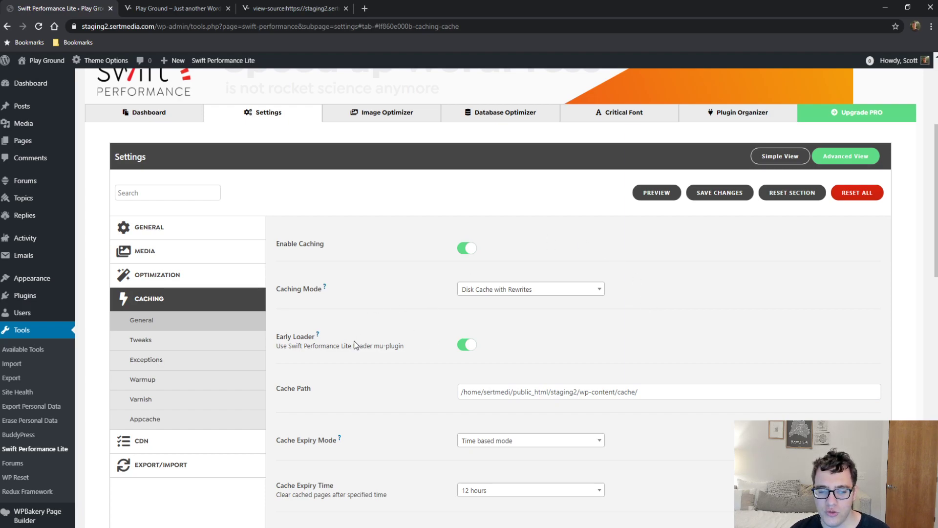
Read the Early Loader description, highlighting its text, and look over the cache path and expiry settings below it
{"action": "triple_click", "coordinate": [402, 347]}
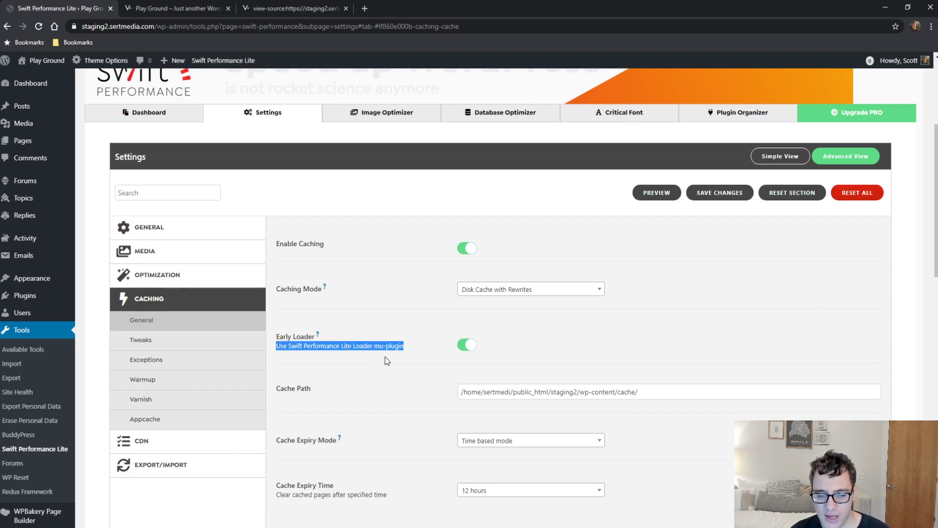
{"action": "scroll", "coordinate": [315, 291], "scroll_direction": "down", "scroll_amount": 3}
{"action": "left_click", "coordinate": [396, 233]}
{"action": "scroll", "coordinate": [364, 235], "scroll_direction": "down", "scroll_amount": 2}
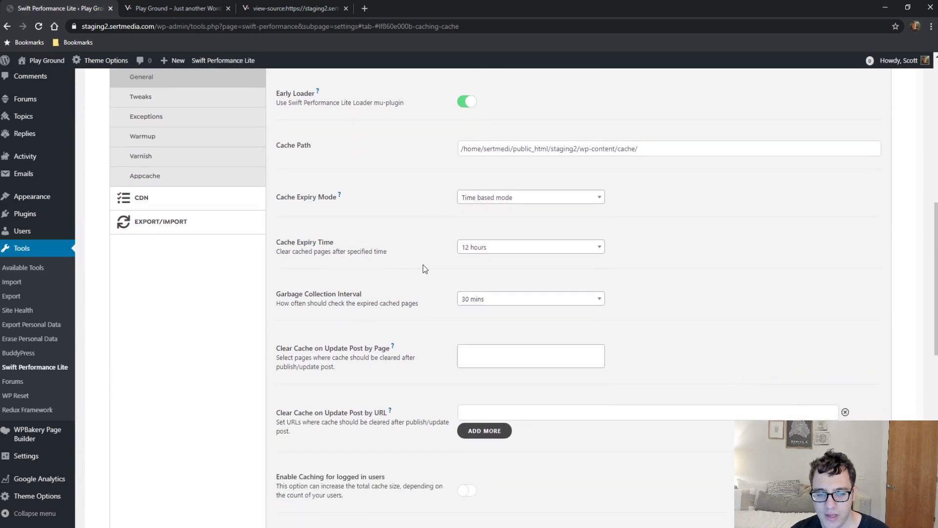
Review the Cache Expiry Mode choices, keeping Time based mode, and set Cache Expiry Time to 10 hours
{"action": "left_click", "coordinate": [489, 188]}
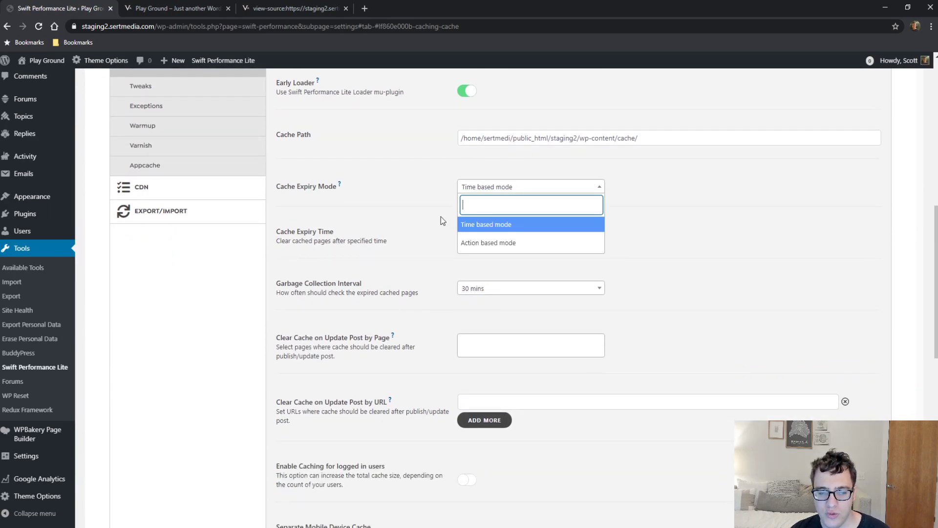
{"action": "left_click", "coordinate": [423, 191]}
{"action": "left_click", "coordinate": [491, 186]}
{"action": "left_click", "coordinate": [363, 183]}
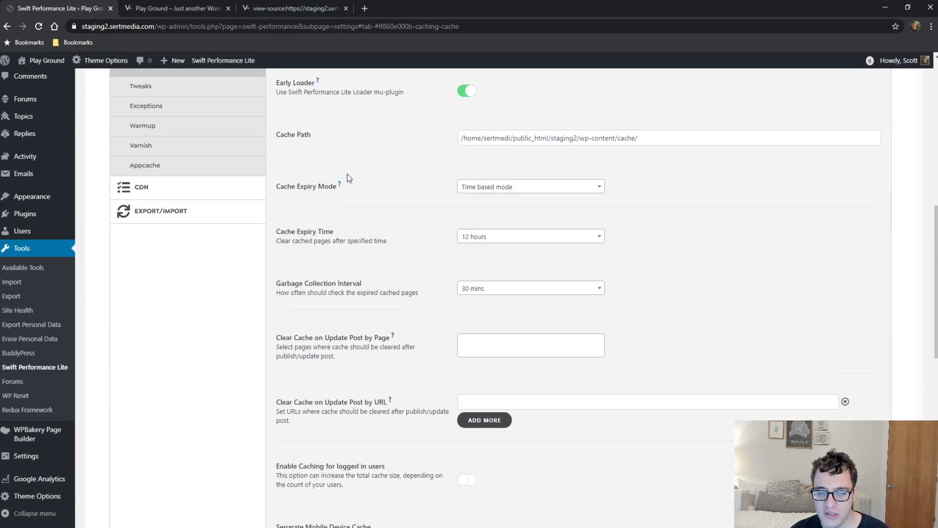
{"action": "left_click", "coordinate": [549, 239]}
{"action": "left_click", "coordinate": [478, 303]}
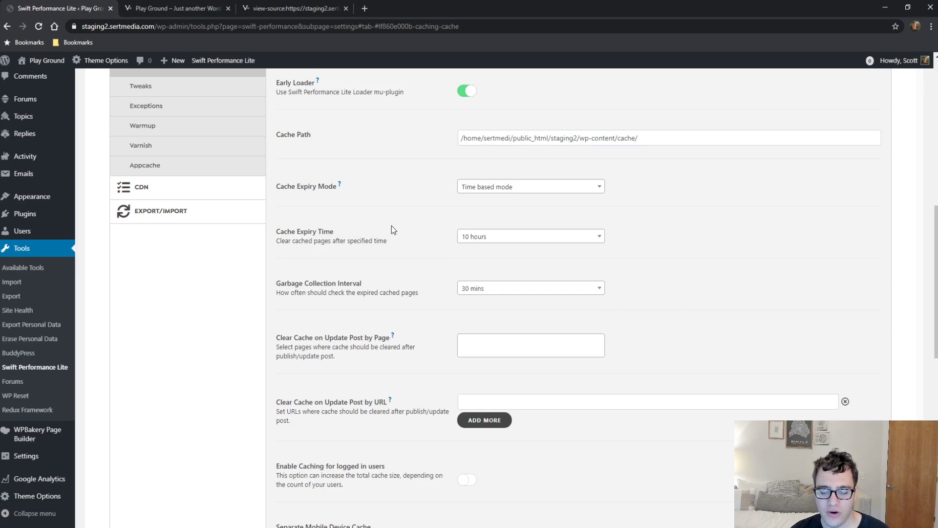
Read the Garbage Collection Interval description and view the pages selectable under Clear Cache on Update Post by Page
{"action": "left_click_drag", "start_coordinate": [423, 303], "coordinate": [278, 274]}
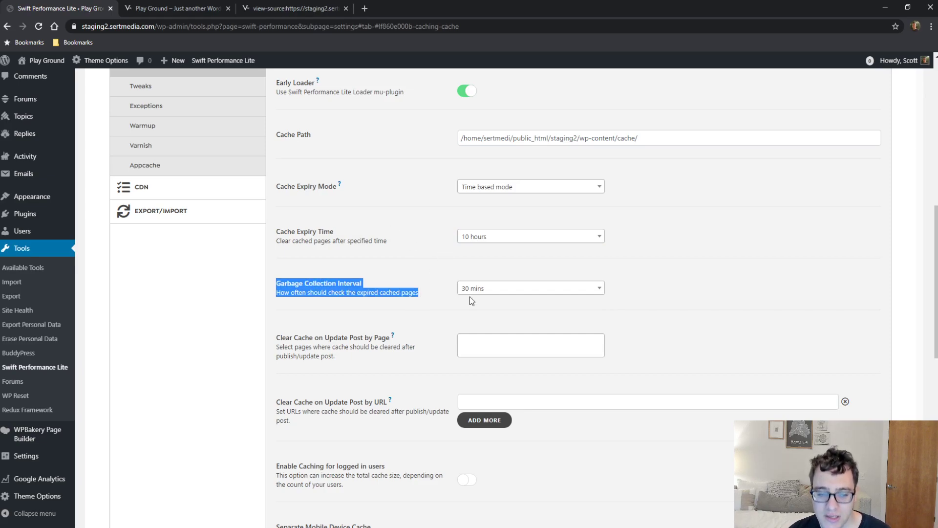
{"action": "scroll", "coordinate": [391, 268], "scroll_direction": "down", "scroll_amount": 2}
{"action": "left_click", "coordinate": [432, 225]}
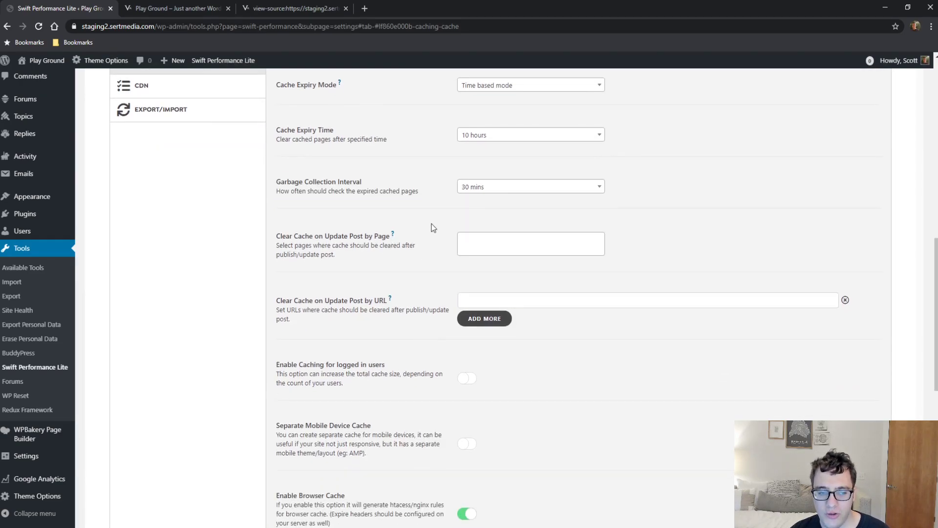
{"action": "left_click", "coordinate": [508, 244]}
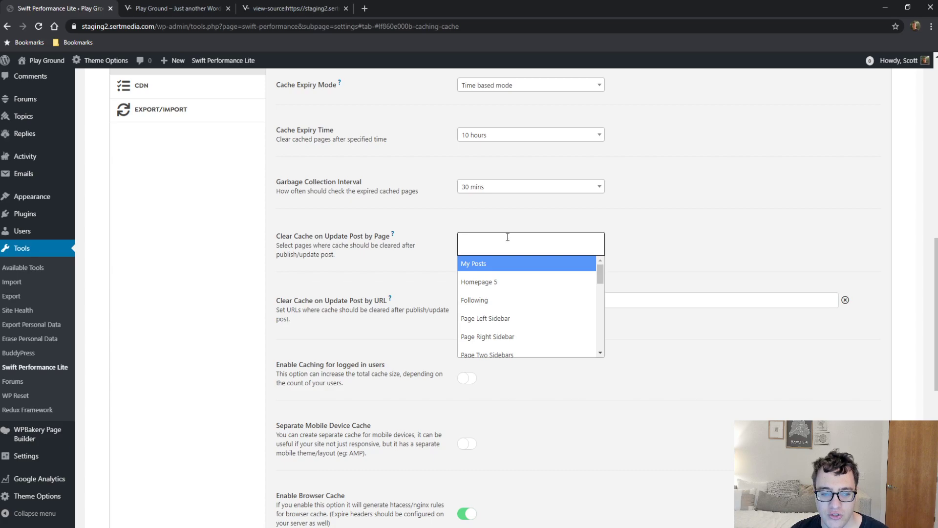
{"action": "left_click", "coordinate": [367, 269]}
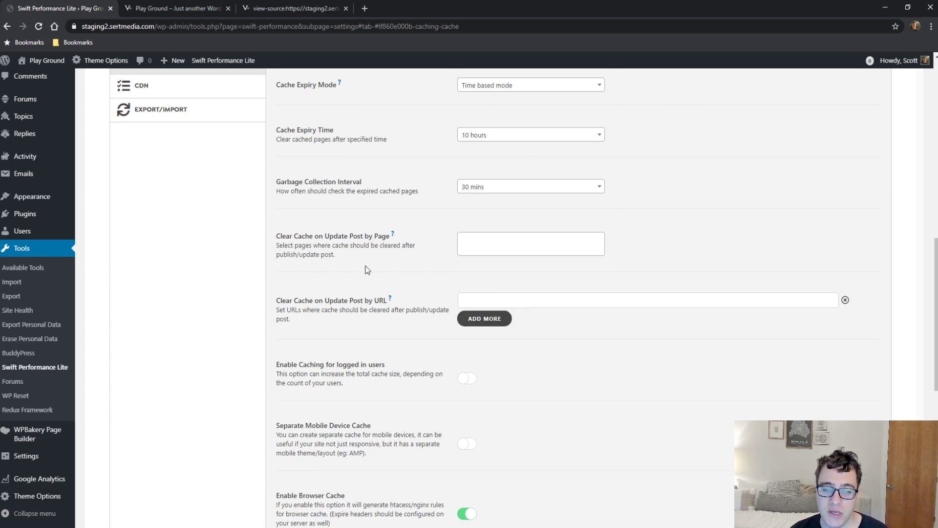
View the pages selectable under Clear Cache on Update Post by Page and read the Clear Cache on Update Post by URL setting
{"action": "left_click", "coordinate": [520, 243]}
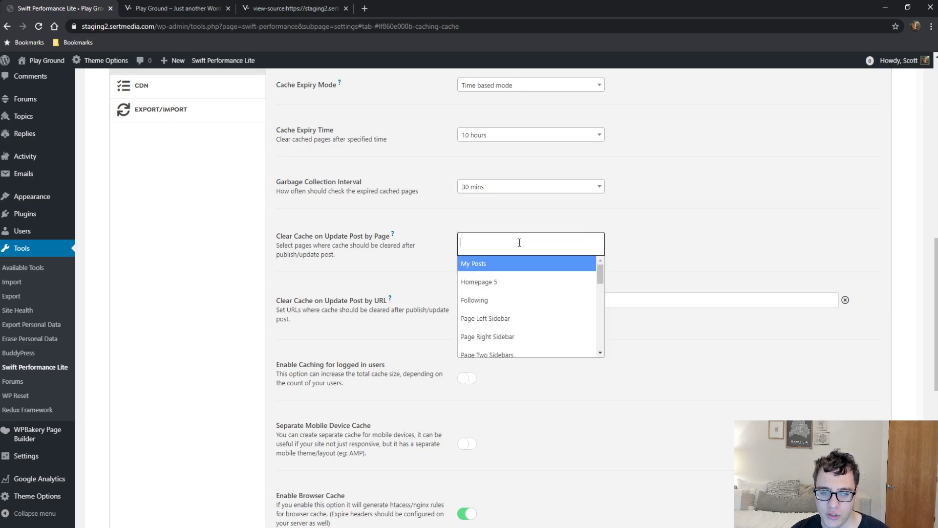
{"action": "double_click", "coordinate": [298, 227]}
{"action": "scroll", "coordinate": [342, 259], "scroll_direction": "down", "scroll_amount": 2}
{"action": "left_click_drag", "start_coordinate": [322, 232], "coordinate": [283, 207]}
{"action": "left_click", "coordinate": [275, 192]}
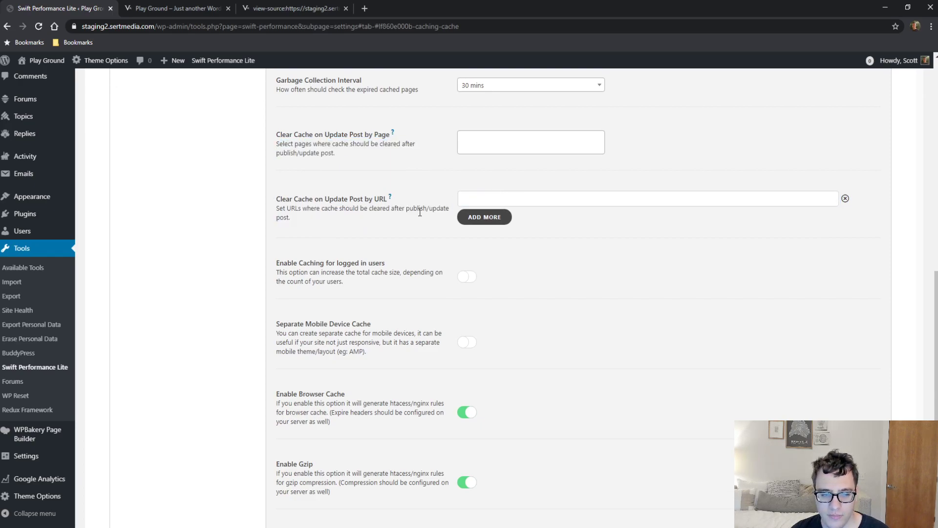
Read the descriptions of Enable Caching for logged in users and Separate Mobile Device Cache, highlighting their text
{"action": "left_click_drag", "start_coordinate": [345, 286], "coordinate": [325, 301]}
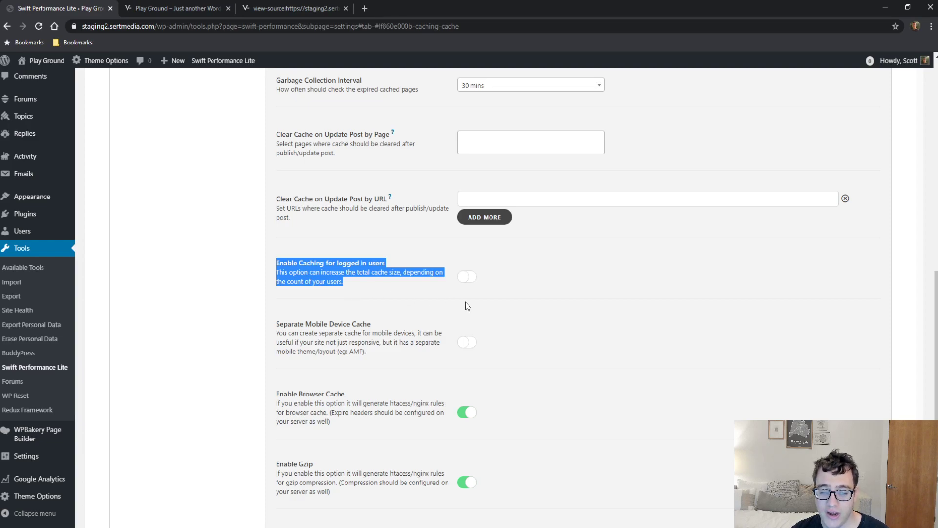
{"action": "scroll", "coordinate": [406, 264], "scroll_direction": "down", "scroll_amount": 3}
{"action": "left_click_drag", "start_coordinate": [367, 201], "coordinate": [274, 196]}
{"action": "scroll", "coordinate": [263, 187], "scroll_direction": "down", "scroll_amount": 1}
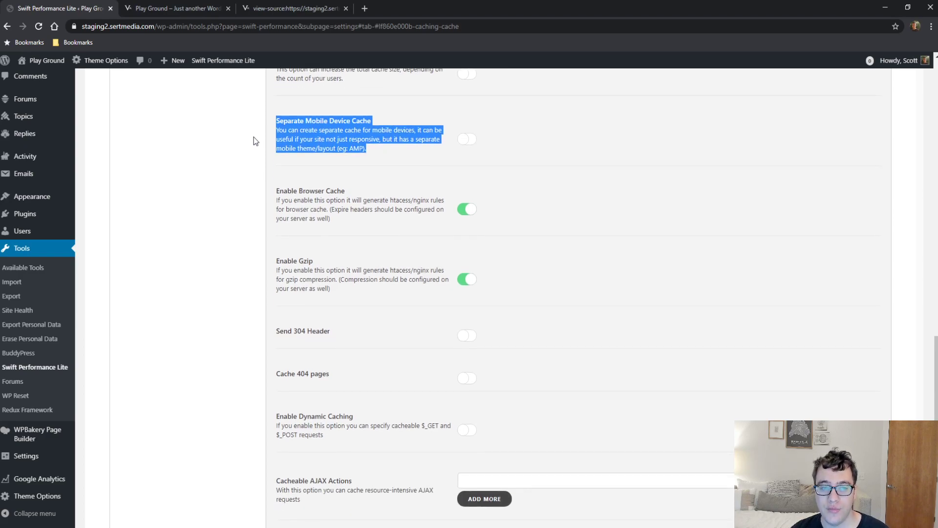
{"action": "left_click_drag", "start_coordinate": [374, 150], "coordinate": [269, 124]}
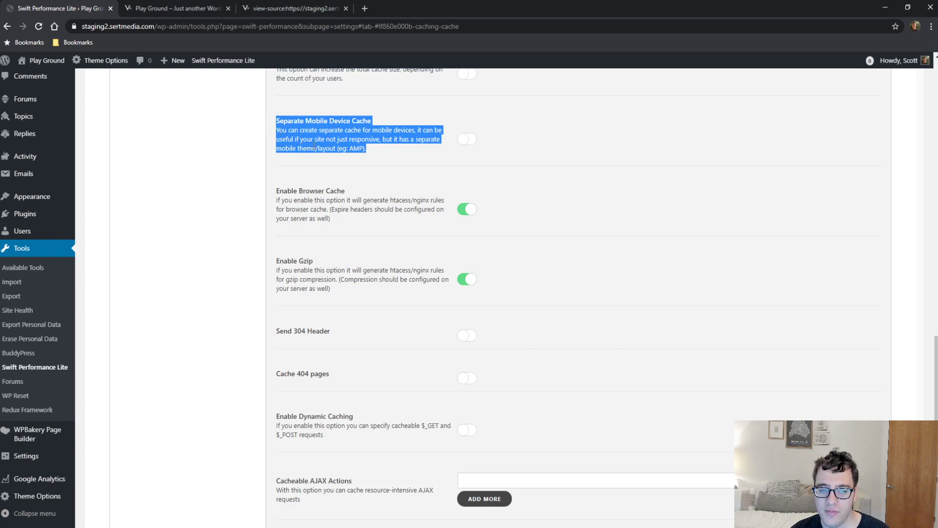
{"action": "left_click", "coordinate": [479, 131]}
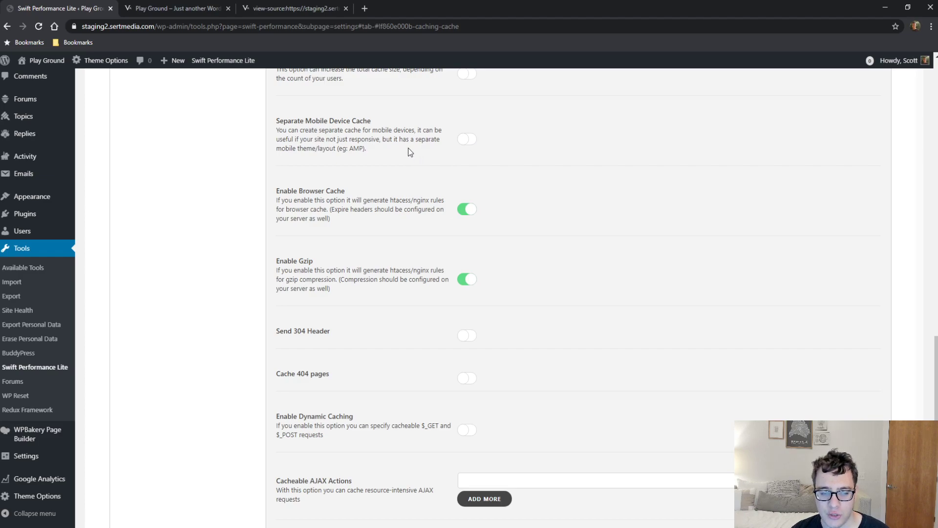
Read the Enable Browser Cache and Enable Gzip descriptions, highlighting their text
{"action": "scroll", "coordinate": [409, 147], "scroll_direction": "down", "scroll_amount": 2}
{"action": "left_click_drag", "start_coordinate": [383, 128], "coordinate": [263, 122]}
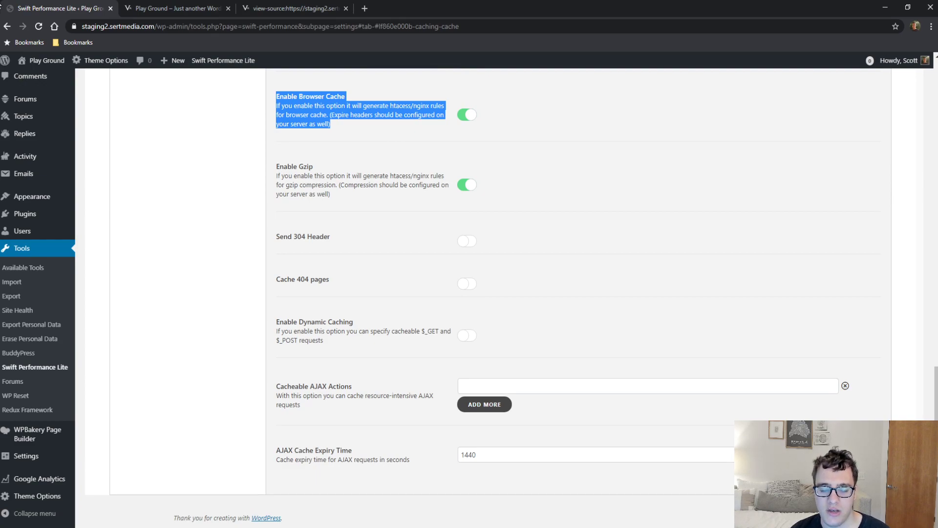
{"action": "left_click_drag", "start_coordinate": [327, 194], "coordinate": [285, 162]}
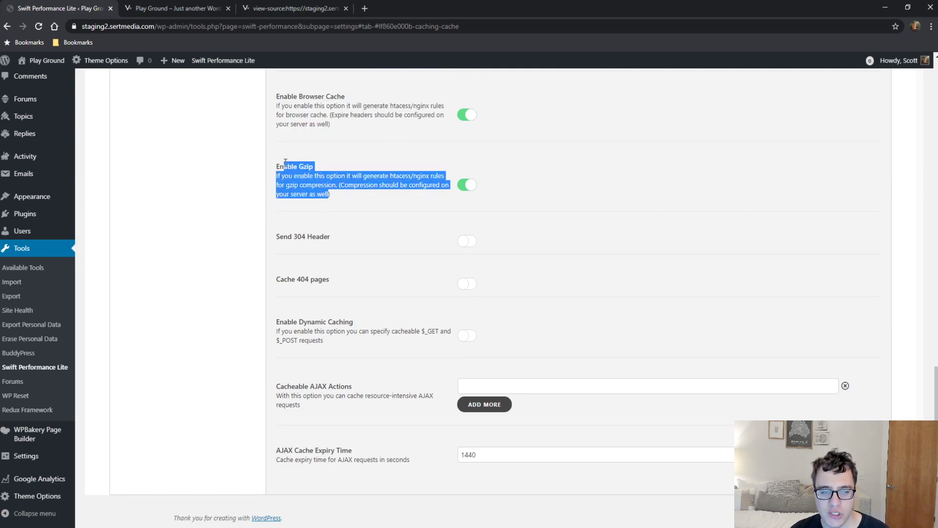
{"action": "left_click", "coordinate": [330, 224]}
Try enabling Send 304 Header, highlight its label, and switch the option back off
{"action": "triple_click", "coordinate": [284, 239]}
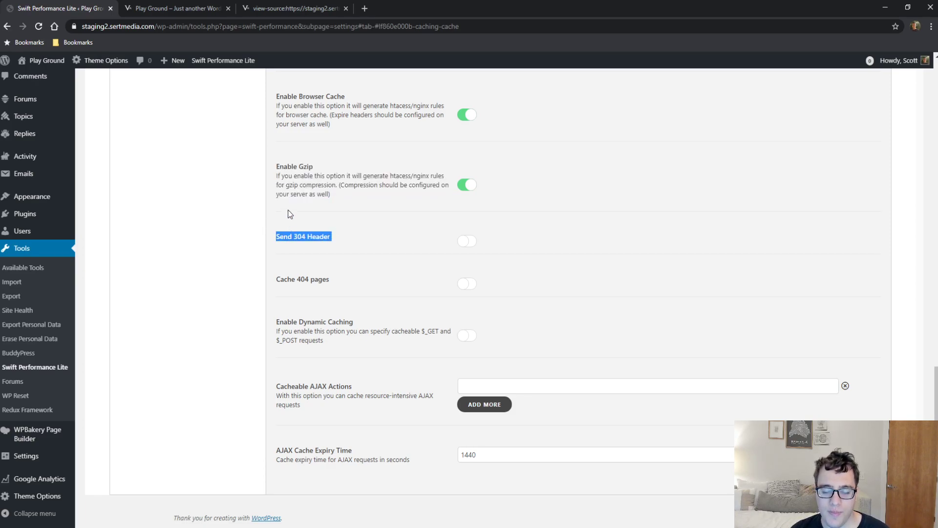
{"action": "left_click", "coordinate": [475, 243]}
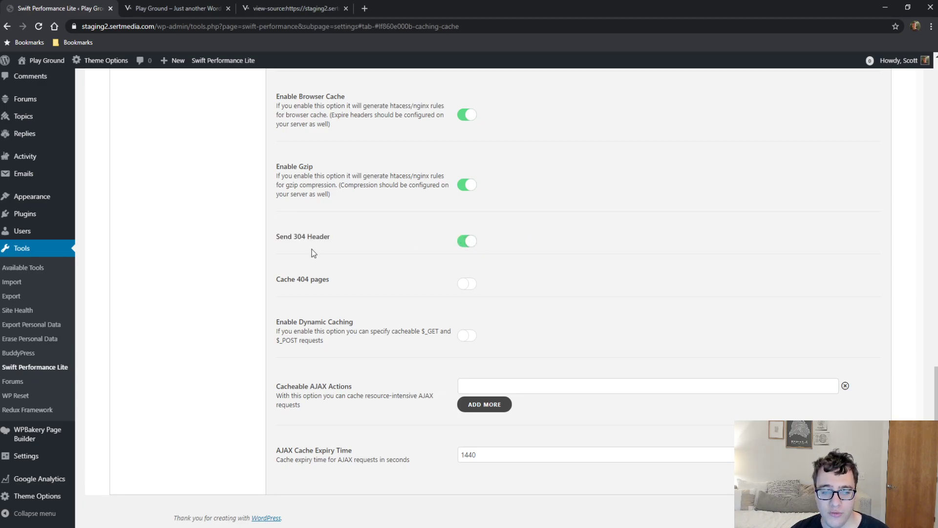
{"action": "left_click_drag", "start_coordinate": [340, 240], "coordinate": [268, 234]}
{"action": "double_click", "coordinate": [268, 234]}
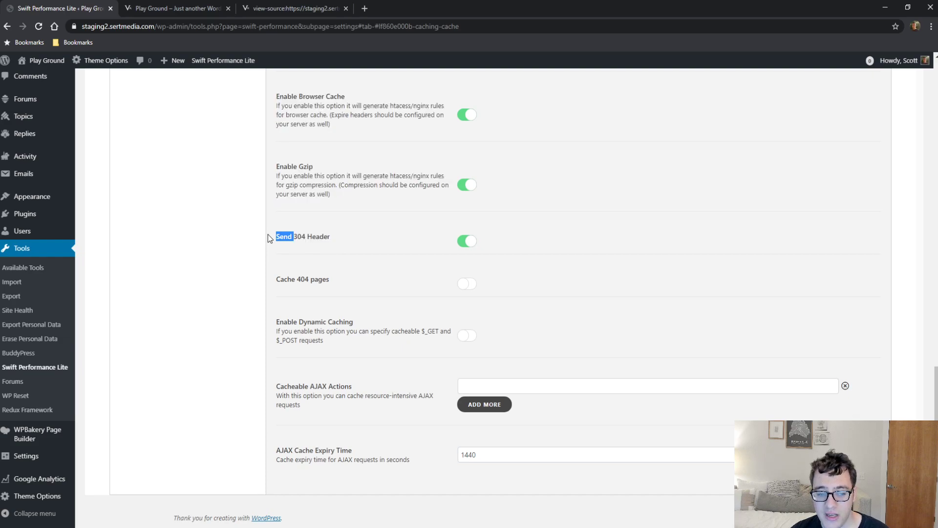
{"action": "left_click", "coordinate": [470, 241]}
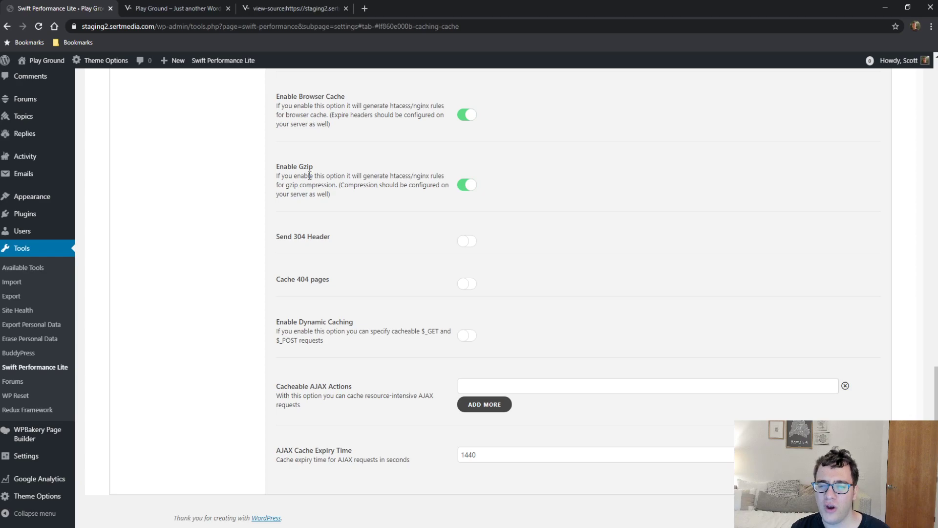
Try enabling Cache 404 pages, switch it back off, and highlight the option's label
{"action": "left_click", "coordinate": [477, 288]}
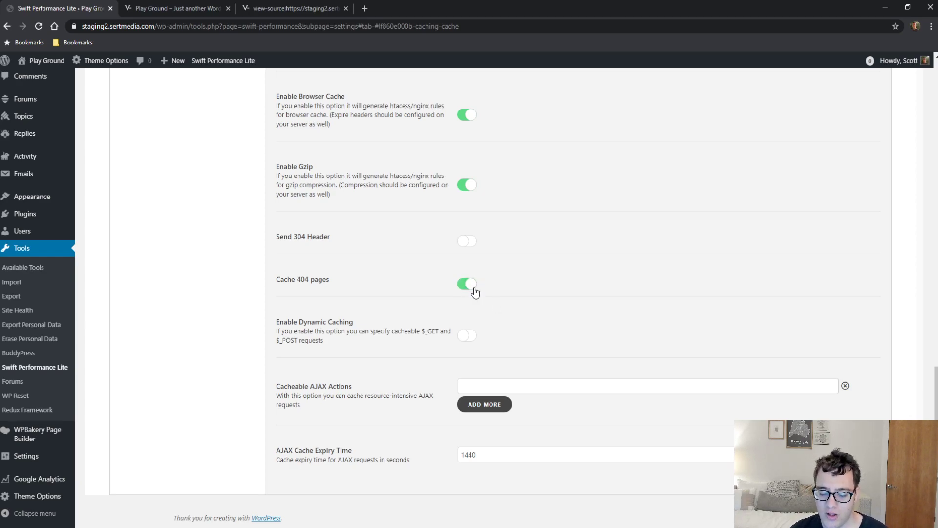
{"action": "left_click", "coordinate": [468, 288]}
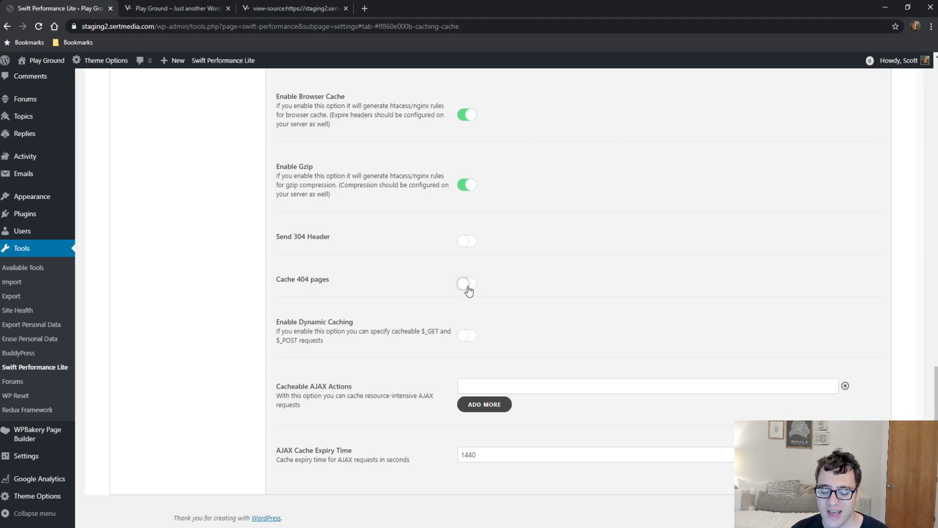
{"action": "left_click_drag", "start_coordinate": [315, 279], "coordinate": [298, 277]}
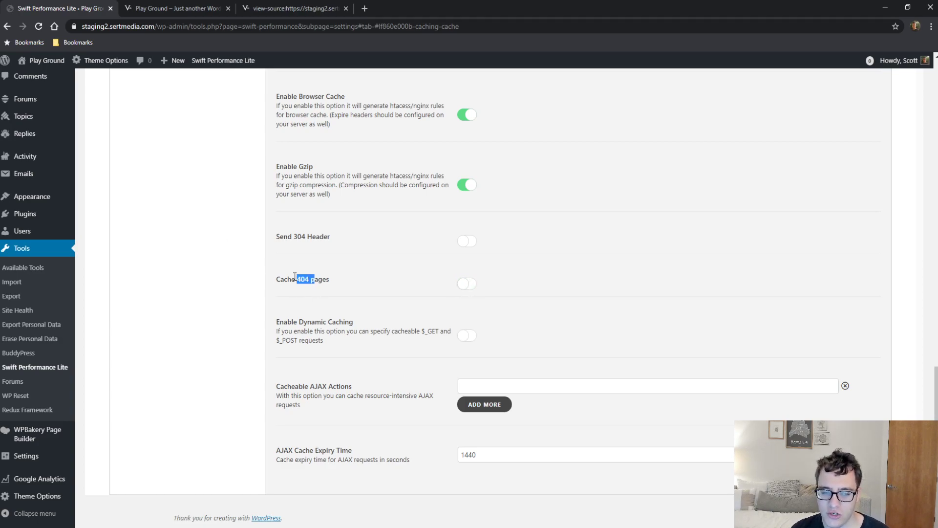
{"action": "triple_click", "coordinate": [303, 279]}
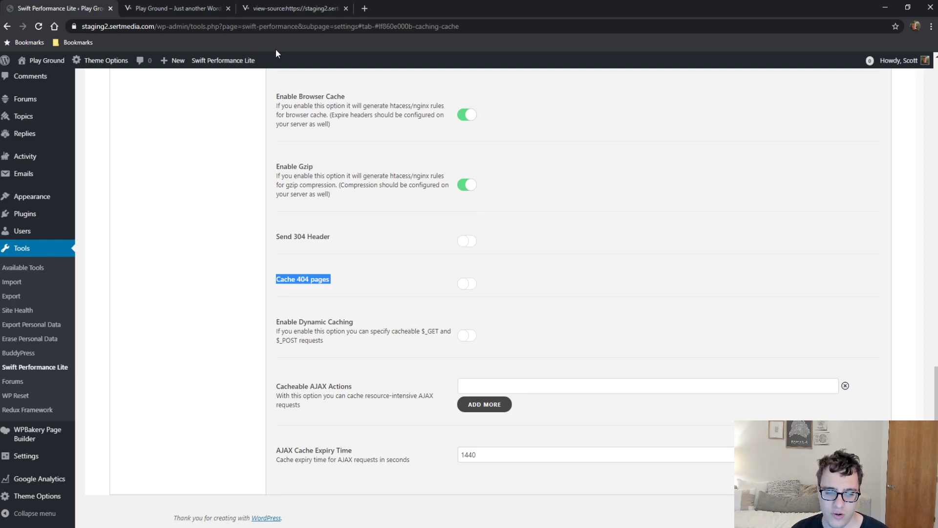
Read the Enable Dynamic Caching description, enable the option, and put the cursor in the empty Cacheable Dynamic Requests field
{"action": "left_click_drag", "start_coordinate": [364, 342], "coordinate": [271, 326]}
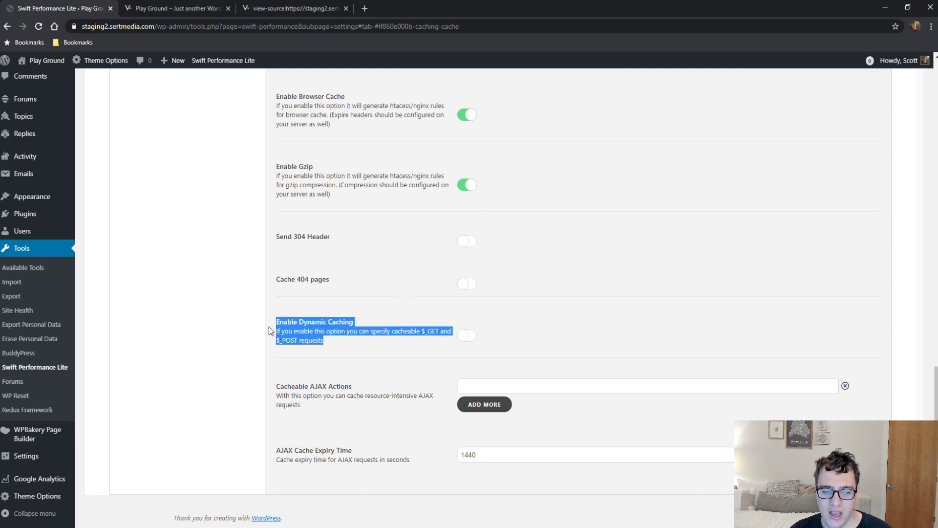
{"action": "left_click", "coordinate": [333, 342]}
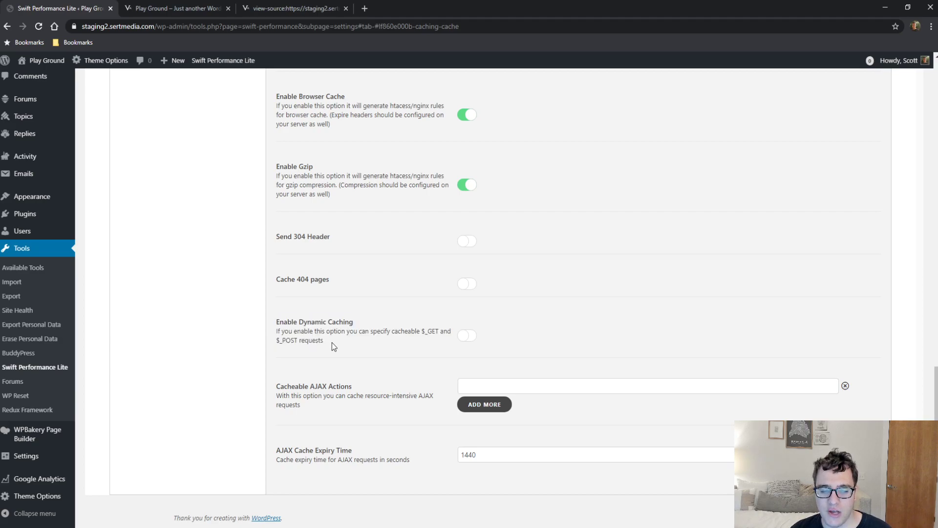
{"action": "left_click", "coordinate": [467, 335]}
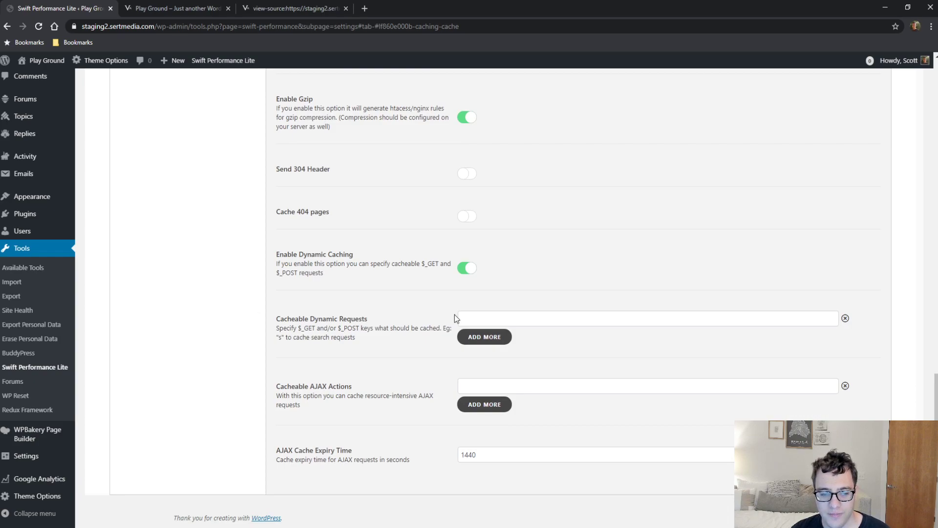
{"action": "left_click", "coordinate": [493, 311]}
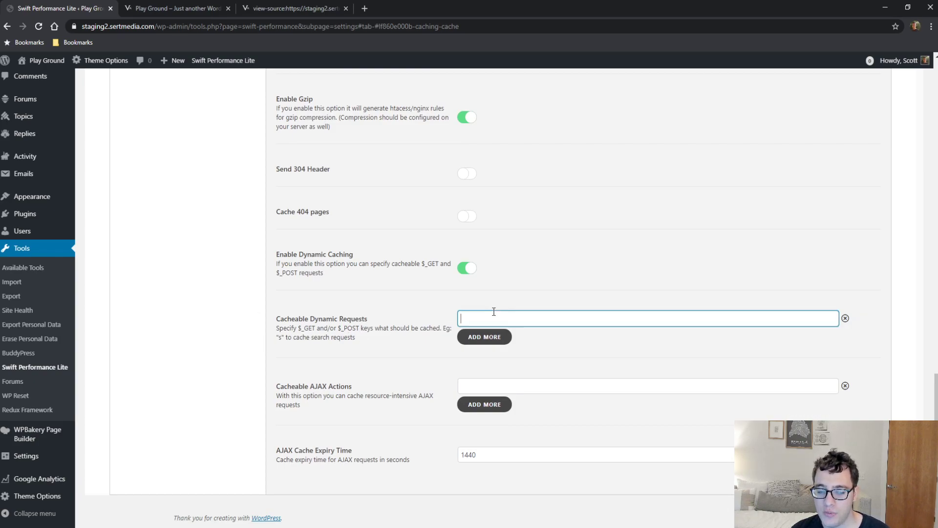
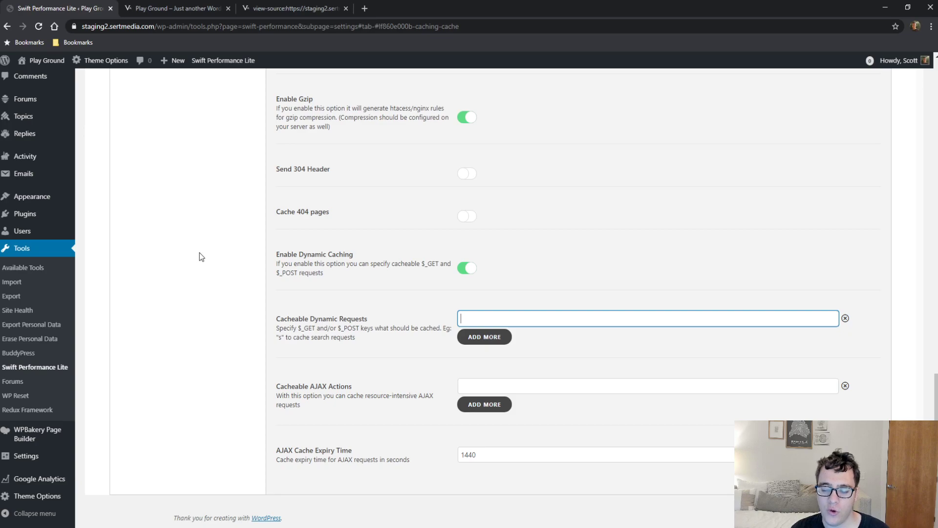
On the Play Ground home page, open enlarged developer tools in desktop view, reload, and filter the network requests by "ajax"
{"action": "left_click_drag", "start_coordinate": [372, 386], "coordinate": [317, 386]}
{"action": "left_click", "coordinate": [157, 6]}
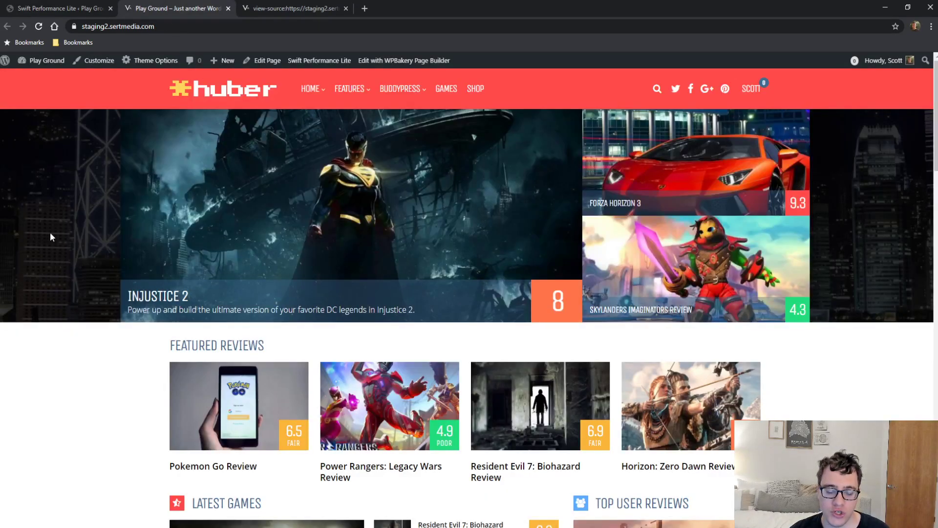
{"action": "key", "text": "ctrl+shift+i"}
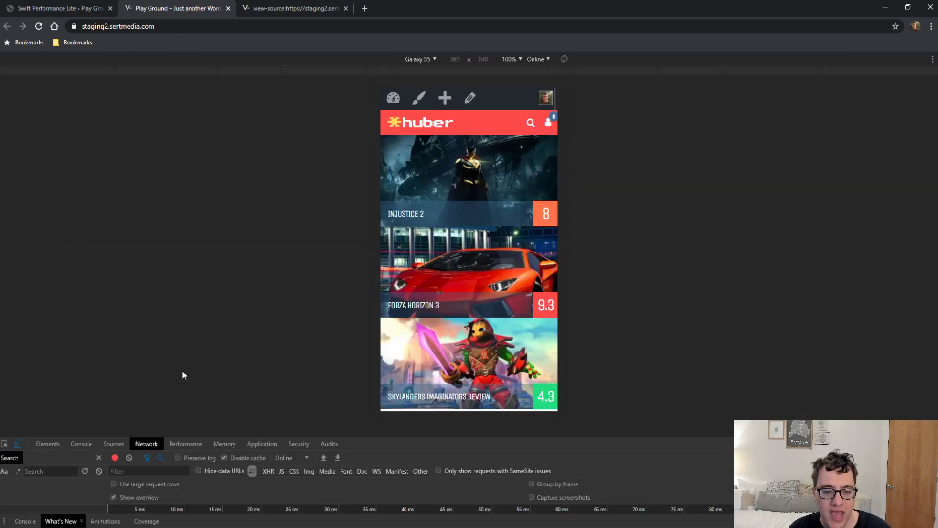
{"action": "left_click", "coordinate": [18, 444]}
{"action": "left_click_drag", "start_coordinate": [476, 430], "coordinate": [479, 345]}
{"action": "left_click_drag", "start_coordinate": [479, 433], "coordinate": [476, 204]}
{"action": "key", "text": "ctrl+r"}
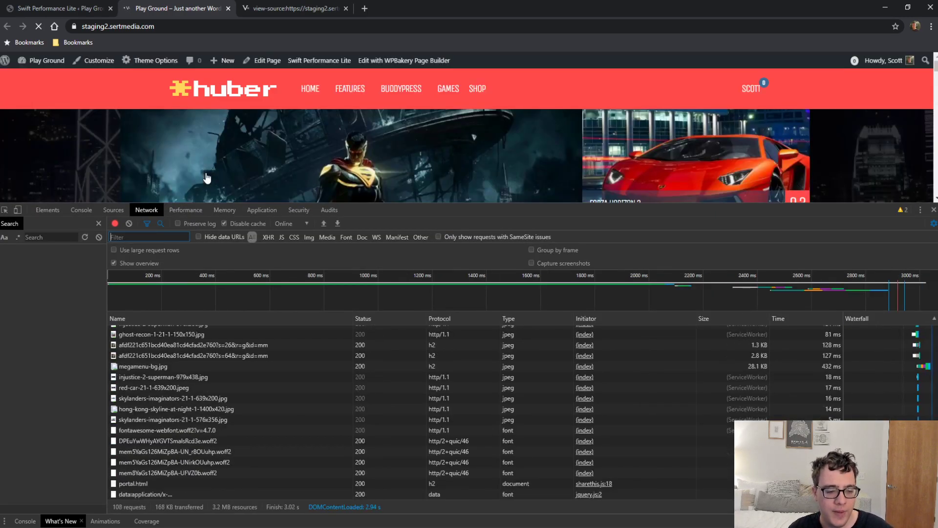
{"action": "type", "text": "ajax"}
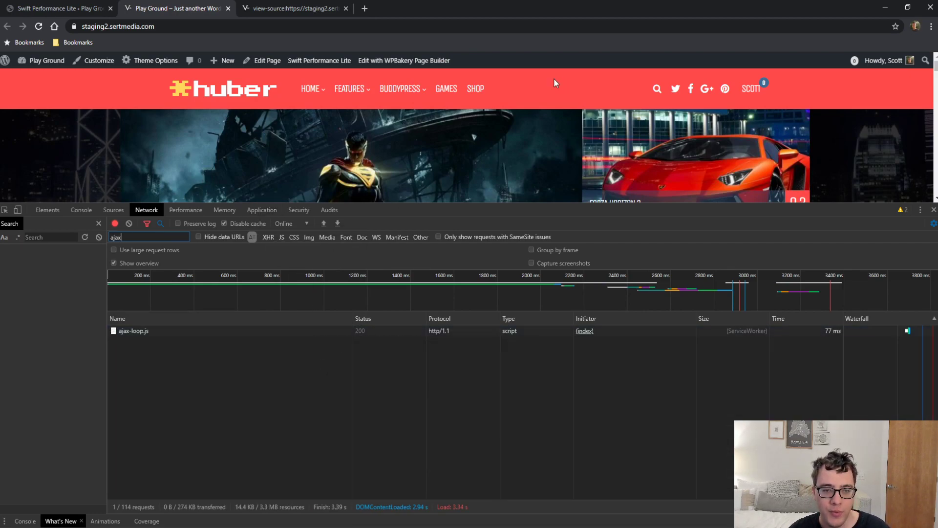
Browse from the Games category to the Power Rangers: Legacy page and reload it to check its ajax requests
{"action": "left_click", "coordinate": [450, 90]}
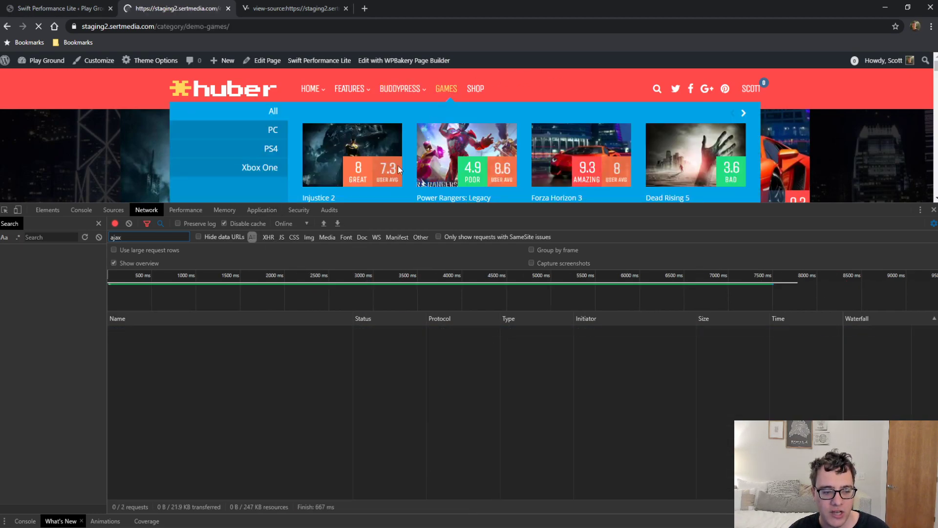
{"action": "scroll", "coordinate": [227, 142], "scroll_direction": "down", "scroll_amount": 5}
{"action": "scroll", "coordinate": [228, 141], "scroll_direction": "up", "scroll_amount": 1}
{"action": "left_click", "coordinate": [227, 142]}
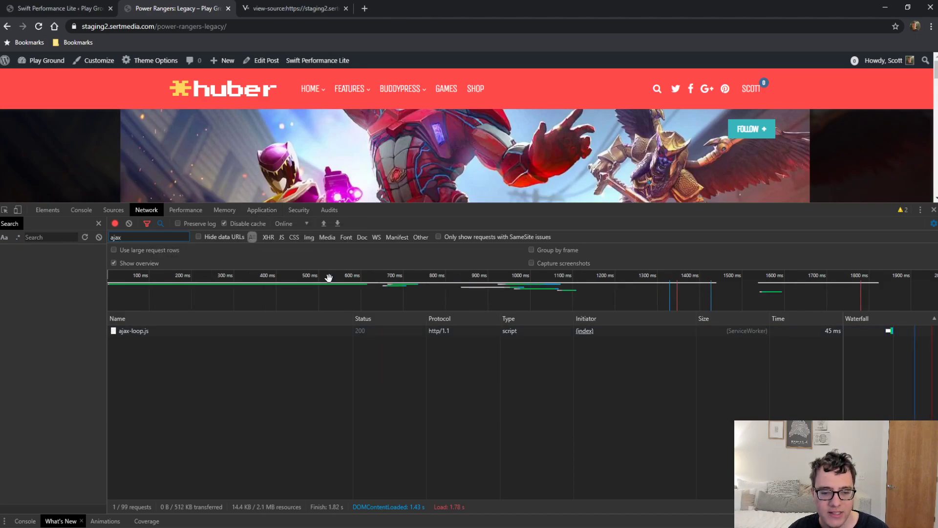
{"action": "key", "text": "ctrl+r"}
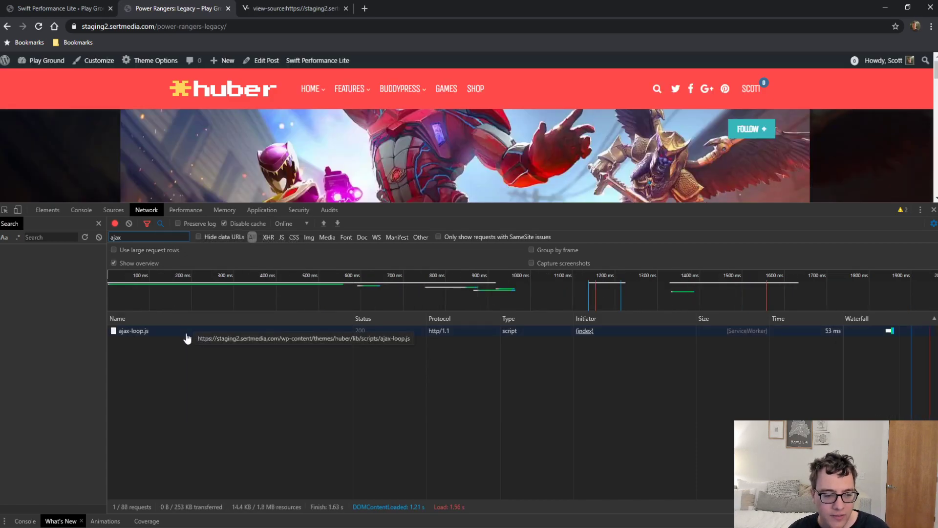
Filter the network requests by "admin" and look down the Power Rangers: Legacy page to its user rating stars
{"action": "key", "text": "BackSpace"}
{"action": "key", "text": "BackSpace"}
{"action": "key", "text": "BackSpace"}
{"action": "key", "text": "BackSpace"}
{"action": "type", "text": "adm"}
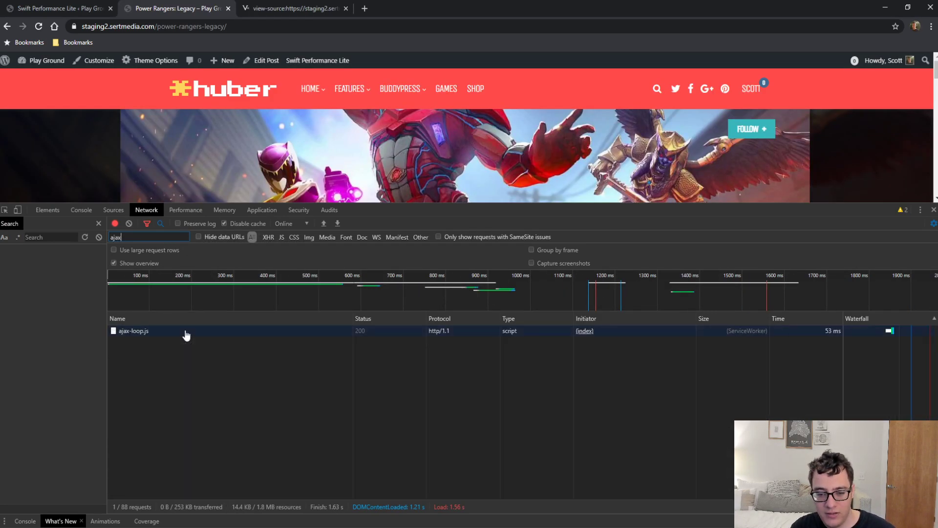
{"action": "type", "text": "in"}
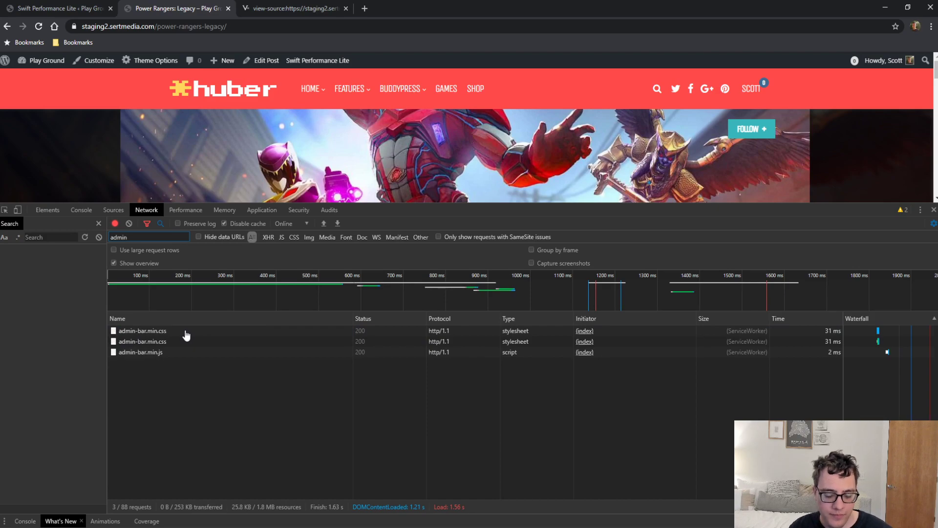
{"action": "scroll", "coordinate": [642, 113], "scroll_direction": "down", "scroll_amount": 8}
{"action": "scroll", "coordinate": [641, 113], "scroll_direction": "down", "scroll_amount": 3}
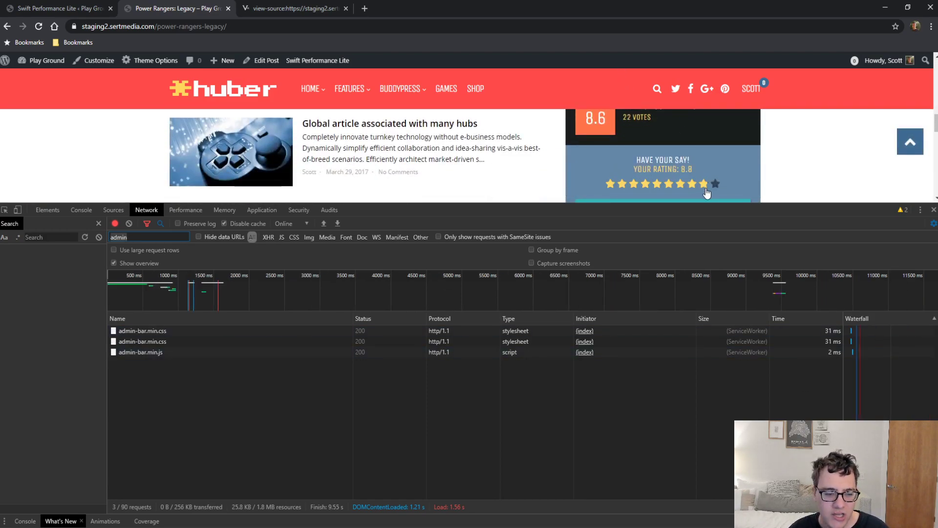
With the network requests filtered by "ajax", give the game a user rating of 8.7 and inspect the admin-ajax.php request's headers
{"action": "key", "text": "ctrl+a"}
{"action": "type", "text": "ajaxz"}
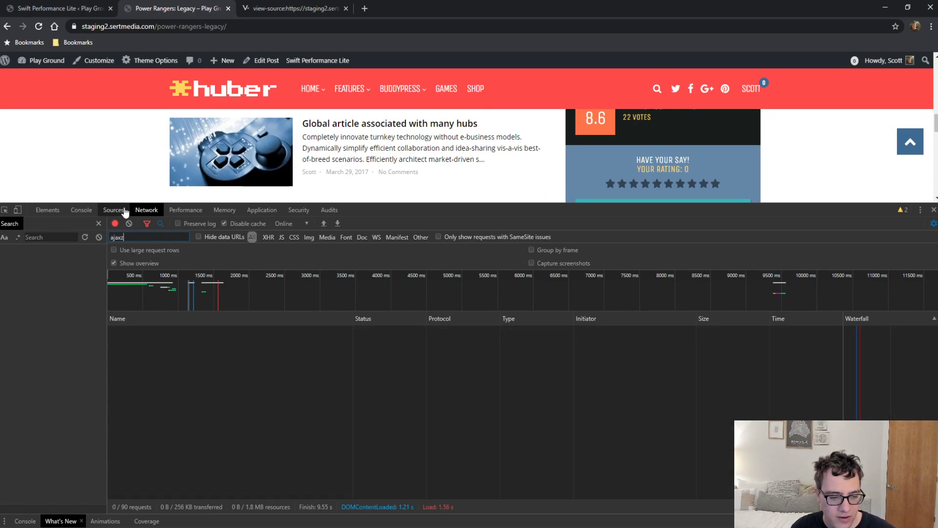
{"action": "key", "text": "BackSpace"}
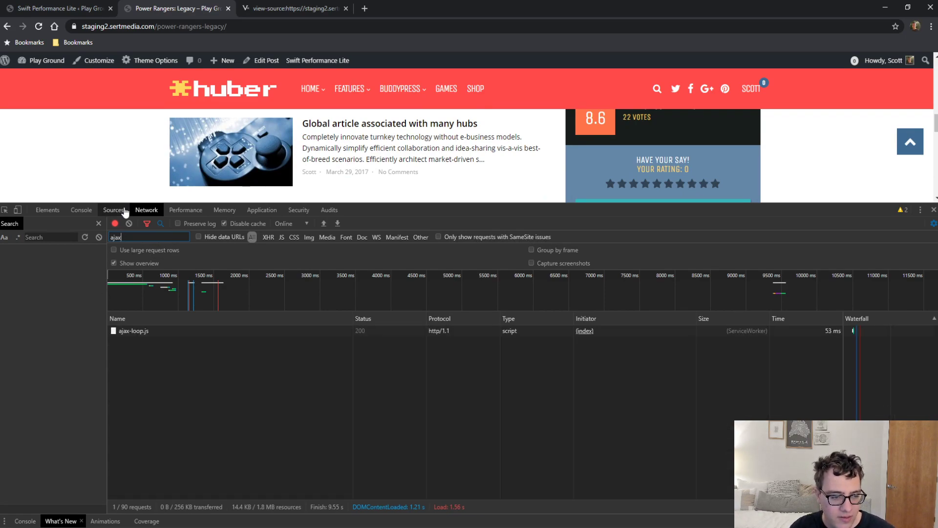
{"action": "left_click", "coordinate": [706, 184]}
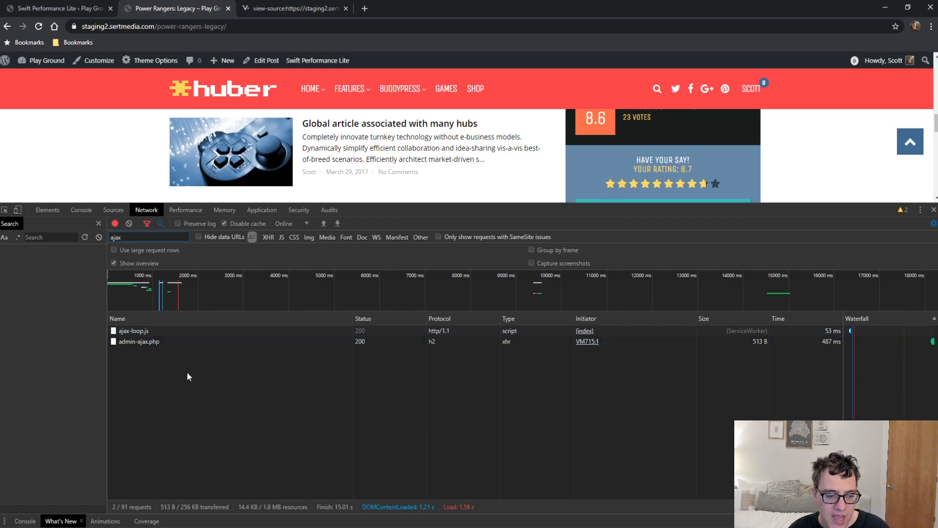
{"action": "left_click", "coordinate": [177, 342]}
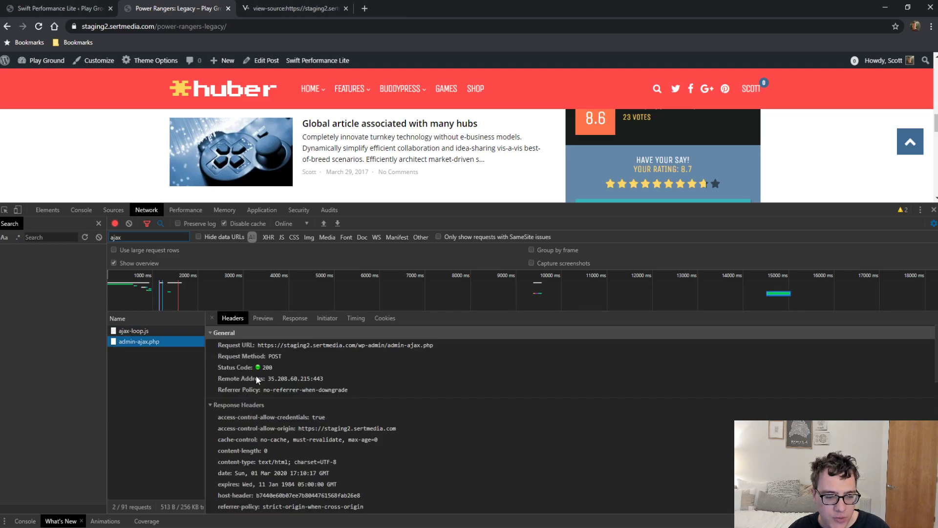
Examine the admin-ajax.php request's response and request headers, its preview and its response data
{"action": "scroll", "coordinate": [256, 374], "scroll_direction": "down", "scroll_amount": 4}
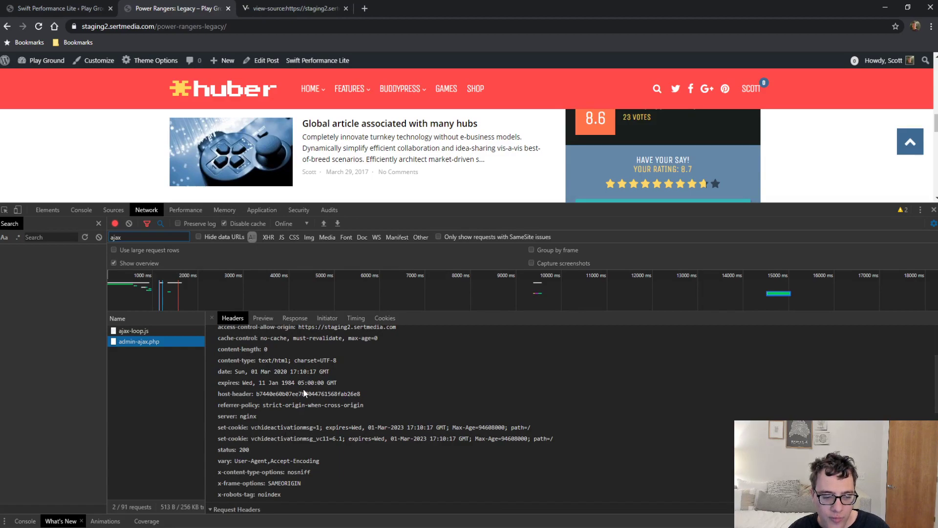
{"action": "scroll", "coordinate": [300, 386], "scroll_direction": "up", "scroll_amount": 3}
{"action": "left_click", "coordinate": [296, 318]}
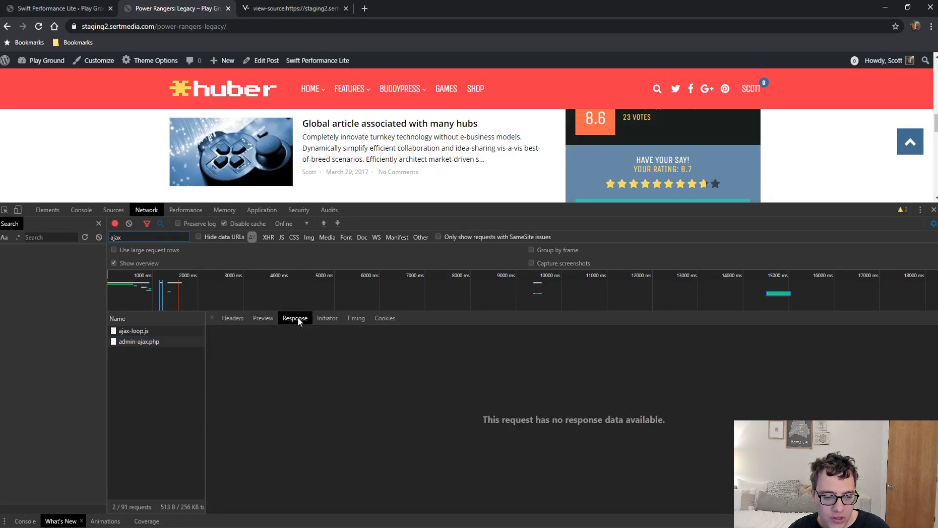
{"action": "left_click", "coordinate": [265, 317]}
{"action": "left_click", "coordinate": [246, 318]}
{"action": "scroll", "coordinate": [329, 398], "scroll_direction": "down", "scroll_amount": 9}
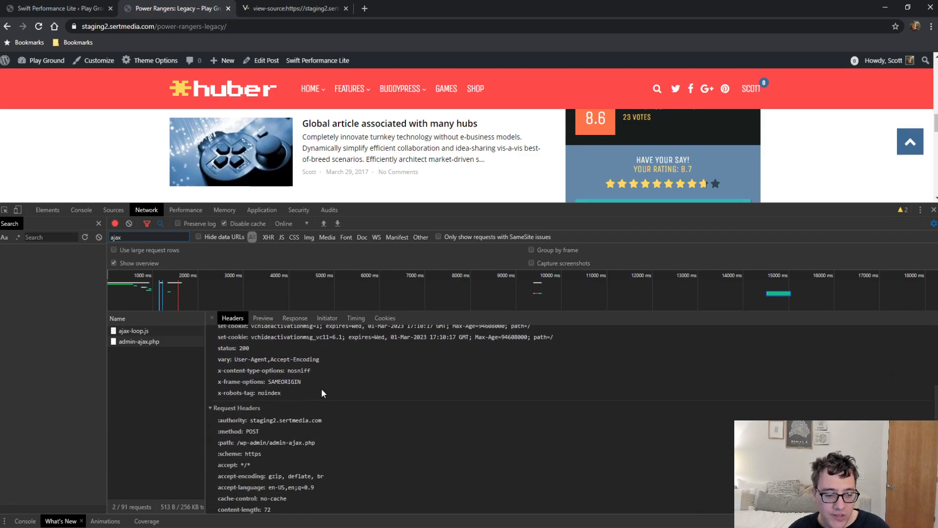
{"action": "scroll", "coordinate": [301, 420], "scroll_direction": "up", "scroll_amount": 3}
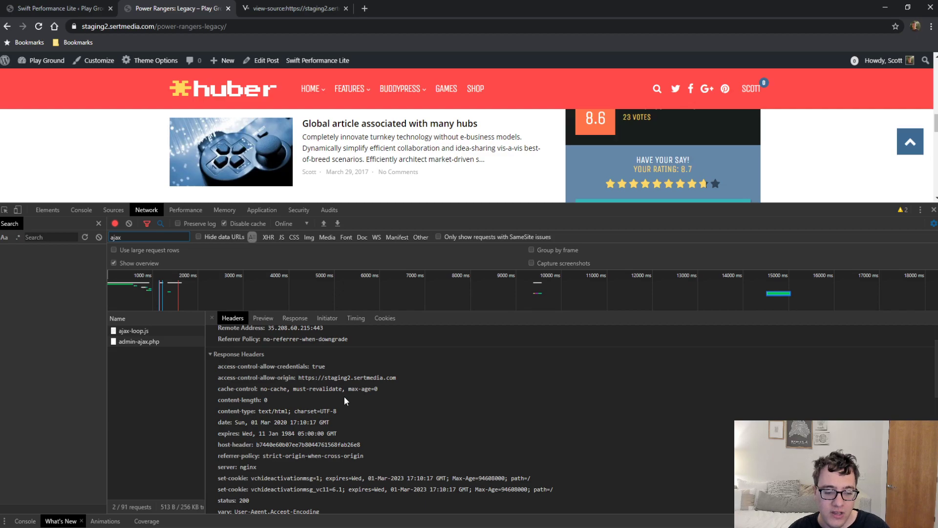
{"action": "scroll", "coordinate": [338, 386], "scroll_direction": "down", "scroll_amount": 4}
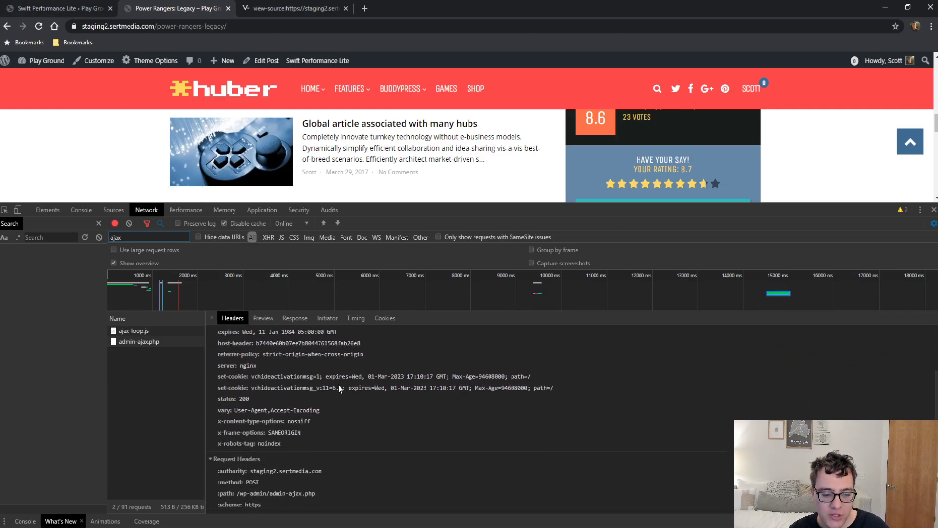
{"action": "scroll", "coordinate": [310, 366], "scroll_direction": "up", "scroll_amount": 4}
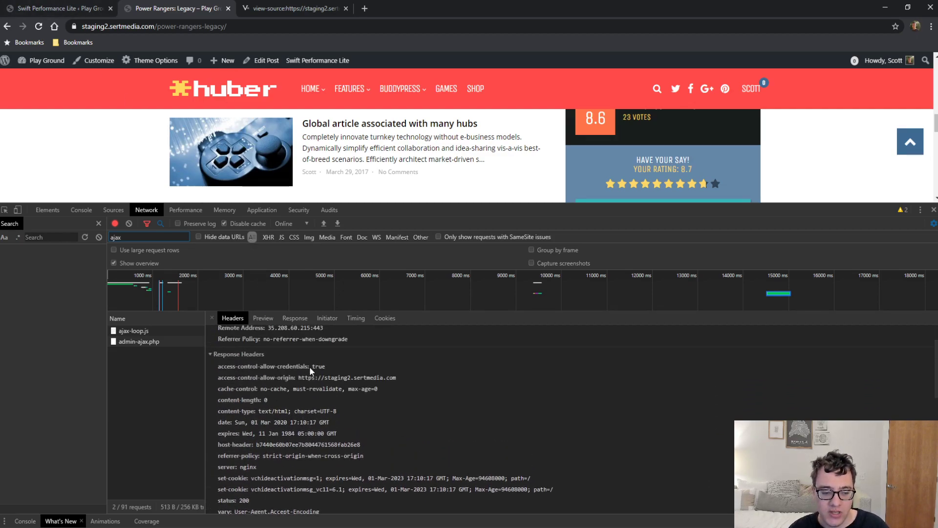
{"action": "left_click", "coordinate": [307, 318]}
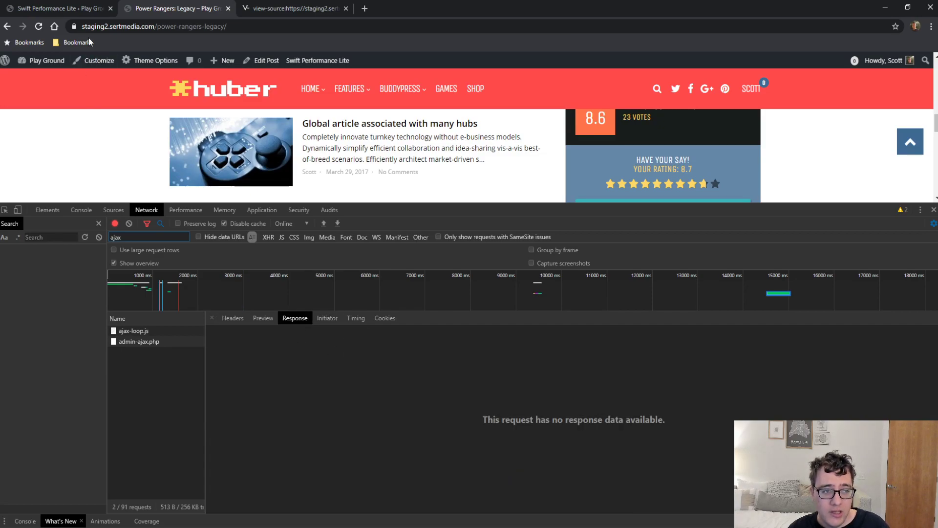
Return to the Swift Performance Lite settings and review the caching Tweaks options
{"action": "left_click", "coordinate": [31, 9]}
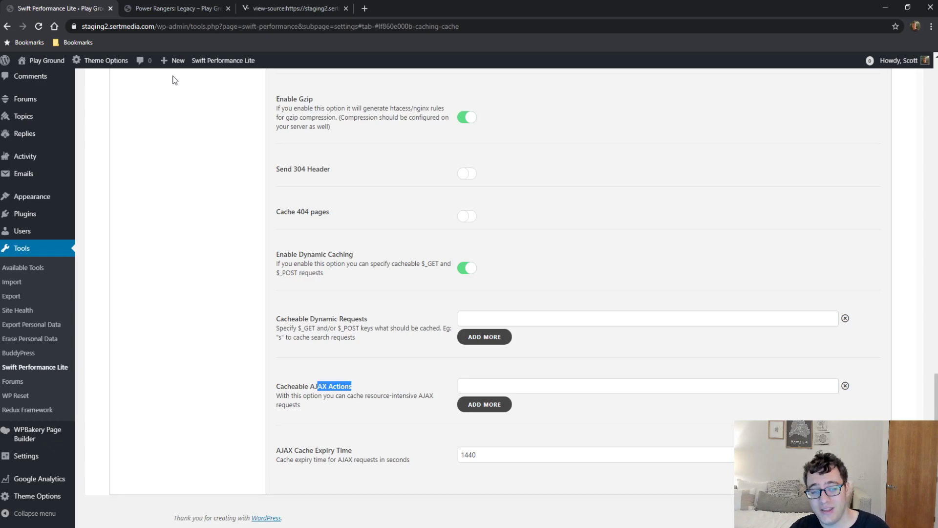
{"action": "scroll", "coordinate": [175, 80], "scroll_direction": "up", "scroll_amount": 15}
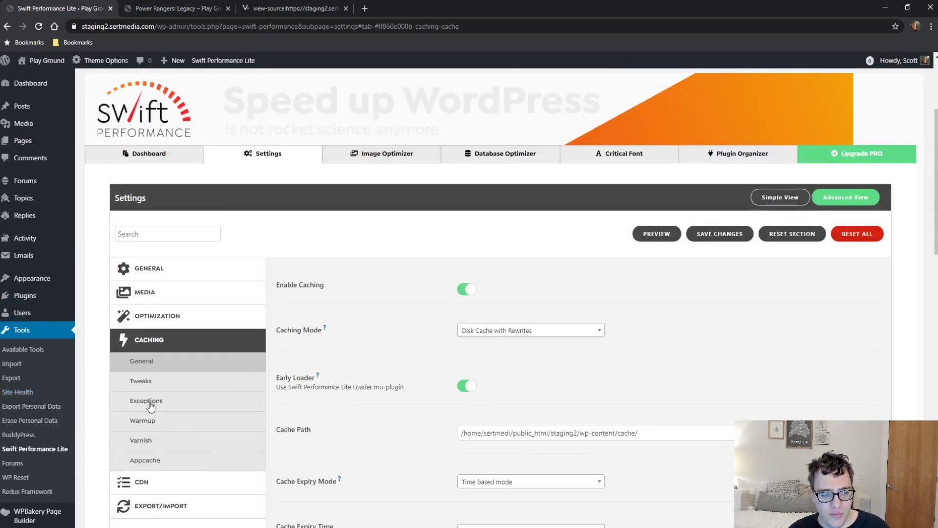
{"action": "left_click", "coordinate": [156, 389]}
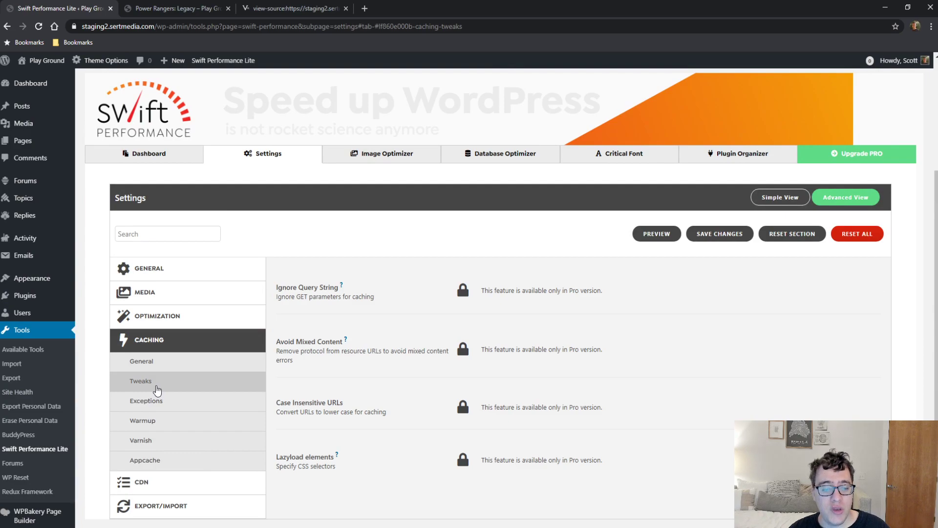
{"action": "scroll", "coordinate": [195, 389], "scroll_direction": "down", "scroll_amount": 1}
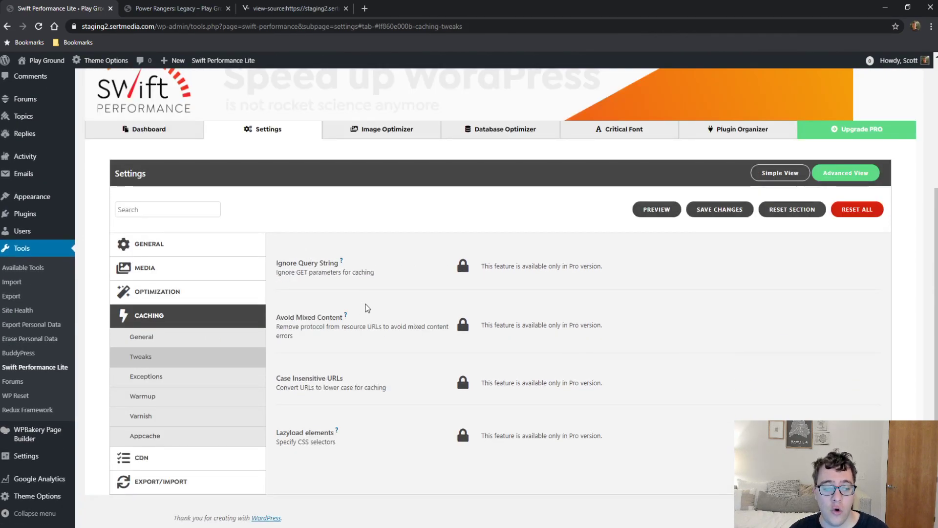
In the caching Exceptions settings, turn off Exclude Author Pages
{"action": "left_click", "coordinate": [210, 379]}
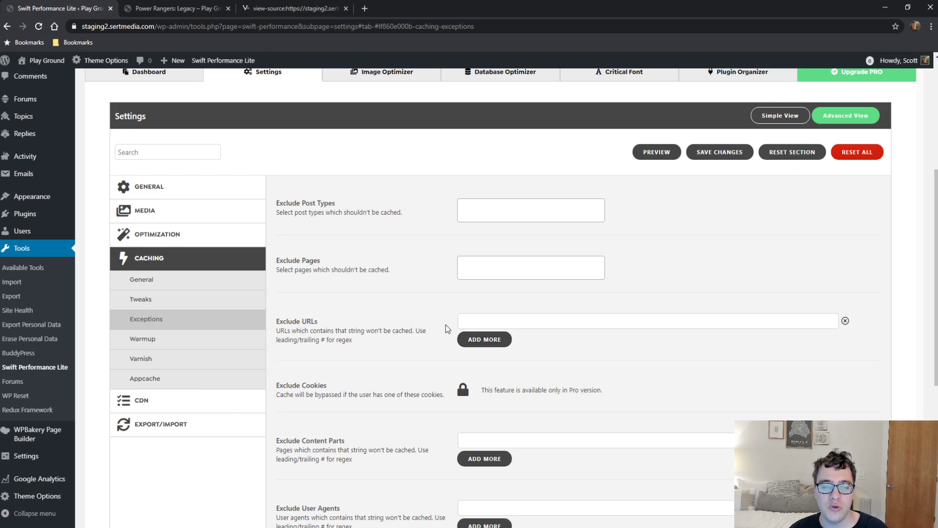
{"action": "scroll", "coordinate": [436, 318], "scroll_direction": "down", "scroll_amount": 2}
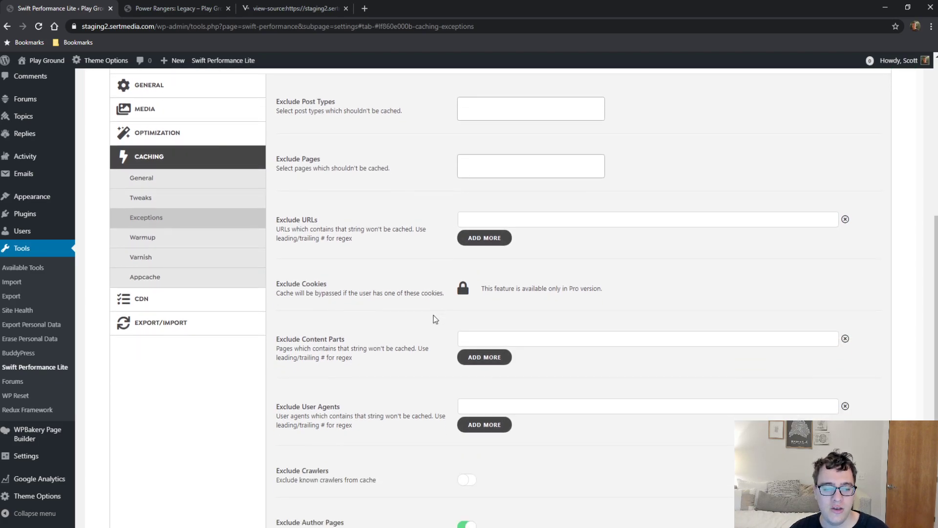
{"action": "scroll", "coordinate": [433, 316], "scroll_direction": "down", "scroll_amount": 1}
{"action": "scroll", "coordinate": [429, 317], "scroll_direction": "down", "scroll_amount": 3}
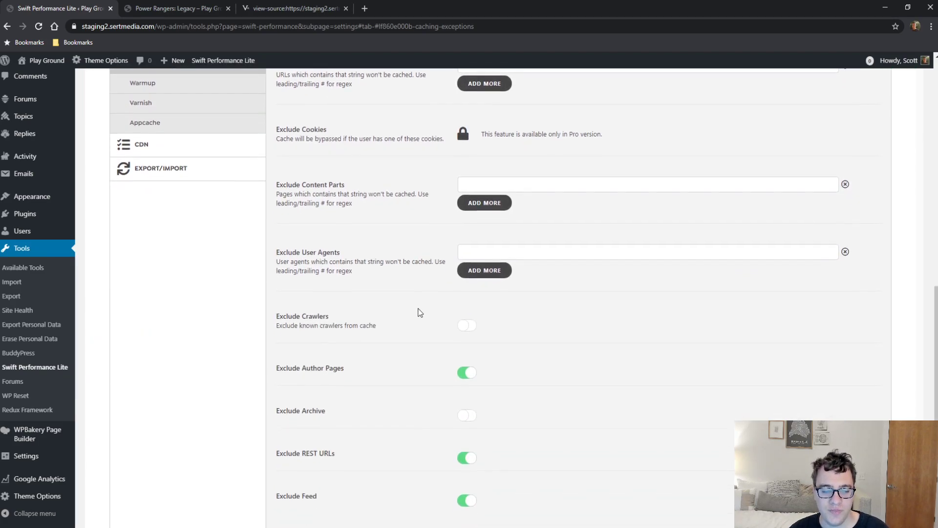
{"action": "left_click", "coordinate": [471, 335]}
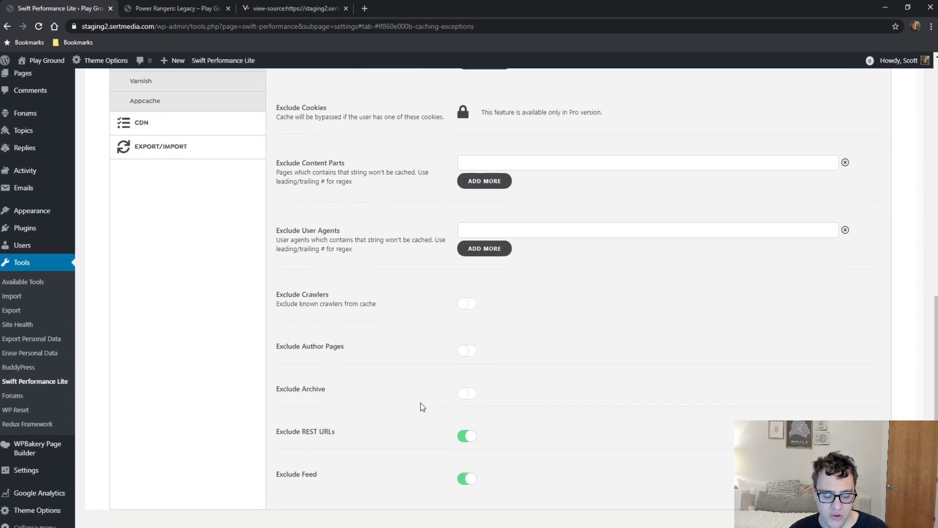
Review the Exclude REST URLs and Exclude Feed options in the caching Exceptions settings
{"action": "left_click_drag", "start_coordinate": [337, 416], "coordinate": [286, 421]}
{"action": "triple_click", "coordinate": [288, 422]}
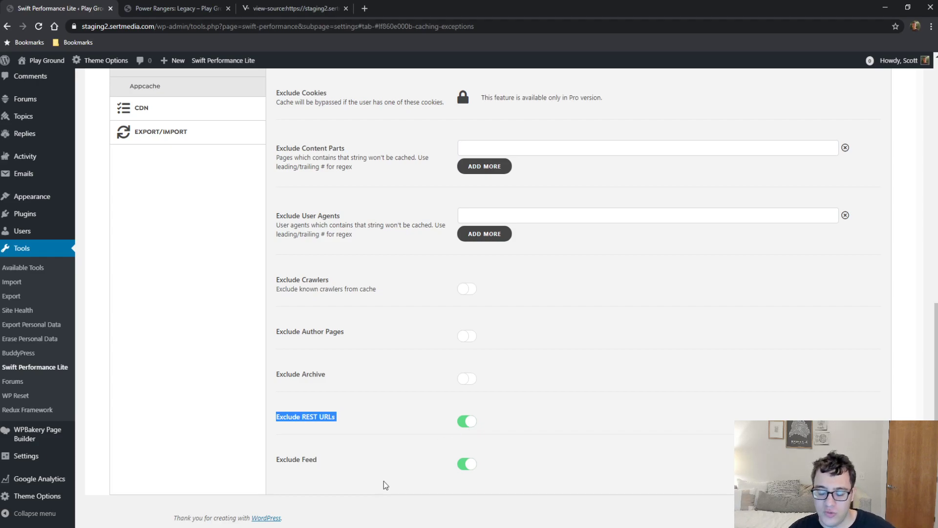
{"action": "left_click", "coordinate": [345, 458]}
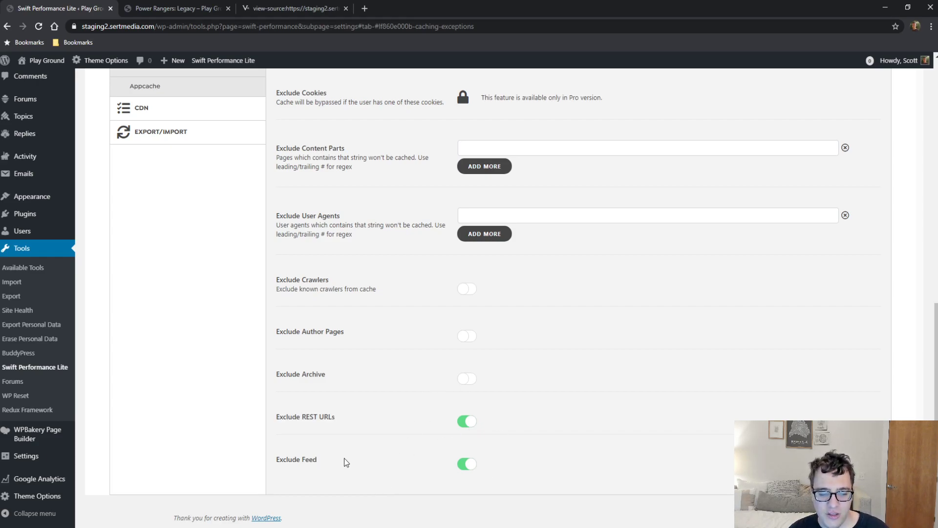
{"action": "triple_click", "coordinate": [344, 459]}
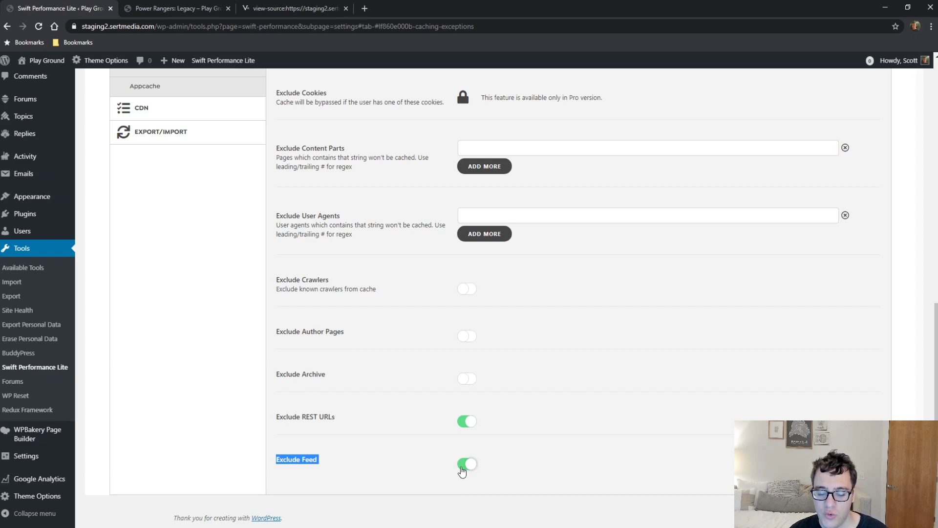
In the caching Warmup settings, enable Prebuild Cache Automatically and check the available Prebuild Speed choices
{"action": "scroll", "coordinate": [312, 372], "scroll_direction": "up", "scroll_amount": 5}
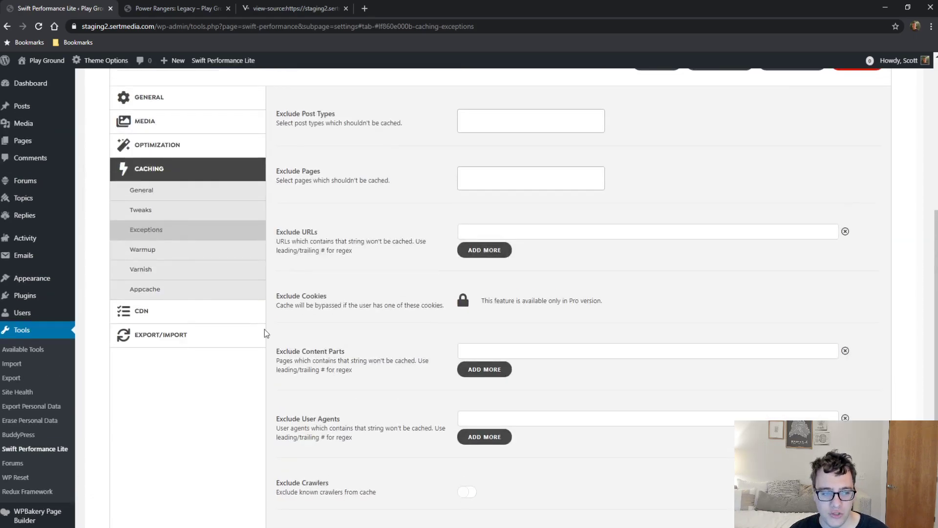
{"action": "left_click", "coordinate": [155, 256]}
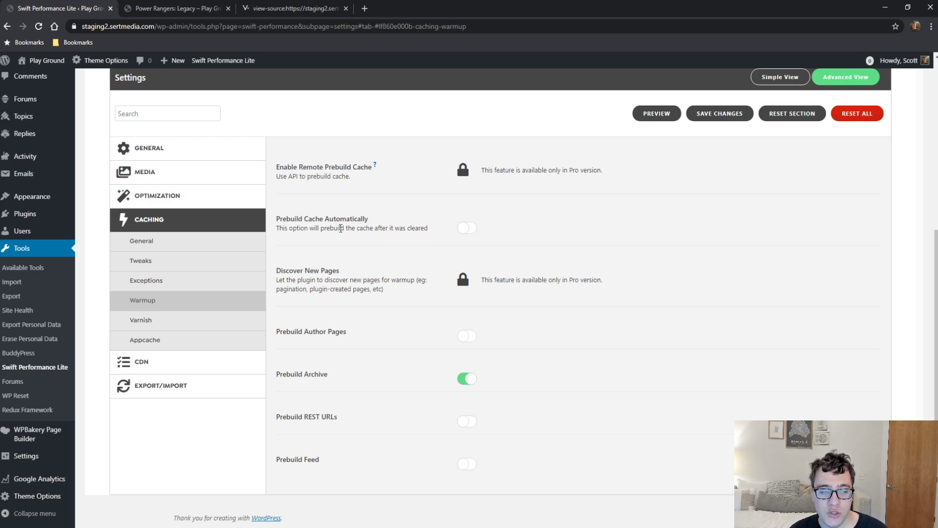
{"action": "left_click_drag", "start_coordinate": [292, 227], "coordinate": [319, 229]}
{"action": "left_click", "coordinate": [466, 228]}
{"action": "scroll", "coordinate": [463, 231], "scroll_direction": "down", "scroll_amount": 1}
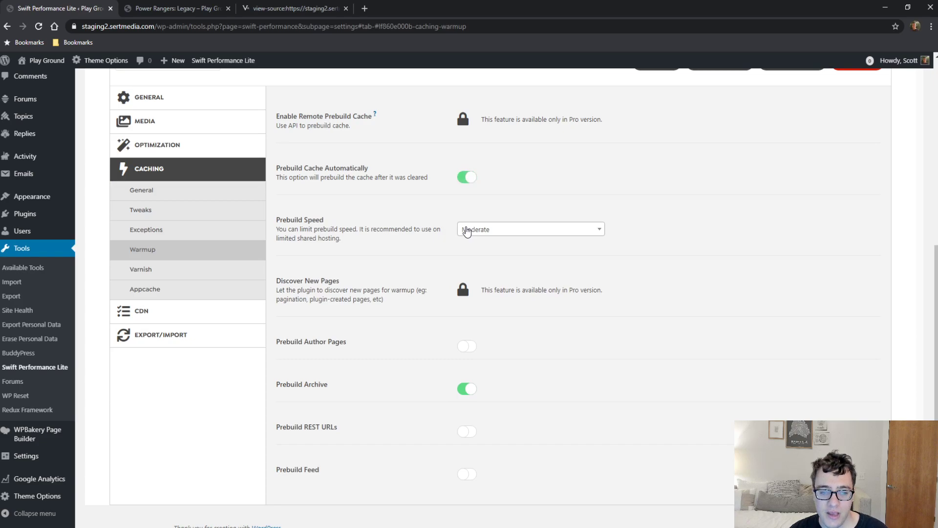
{"action": "left_click", "coordinate": [490, 230]}
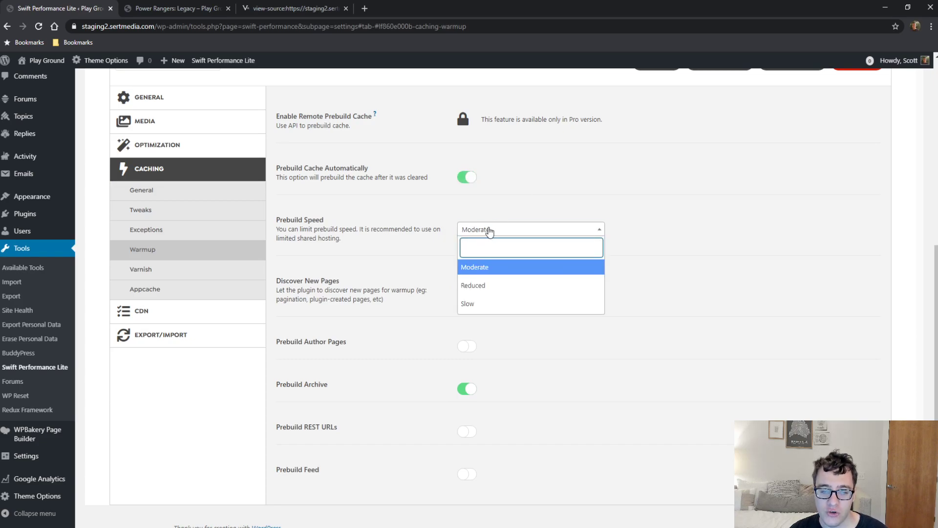
{"action": "left_click", "coordinate": [410, 264]}
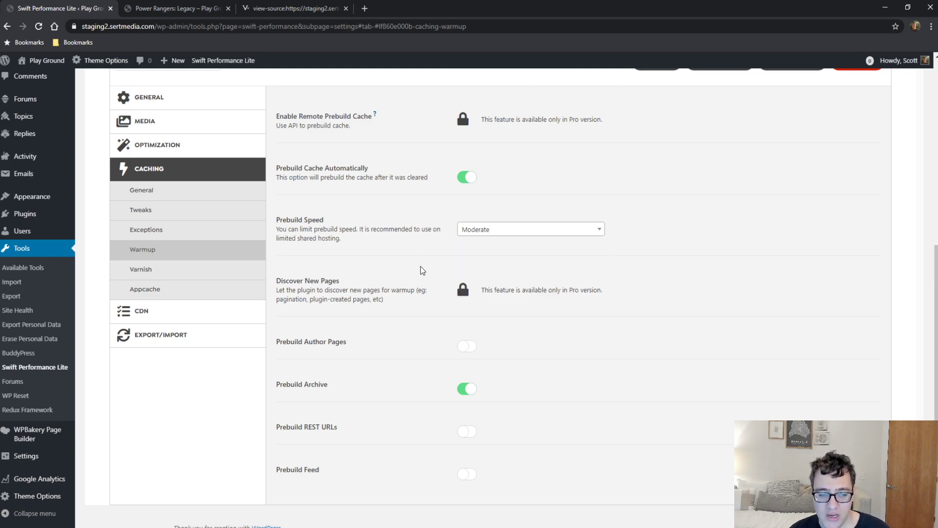
Enable Prebuild Author Pages in the caching Warmup settings
{"action": "scroll", "coordinate": [419, 266], "scroll_direction": "down", "scroll_amount": 1}
{"action": "left_click_drag", "start_coordinate": [347, 331], "coordinate": [298, 332]}
{"action": "left_click", "coordinate": [472, 335]}
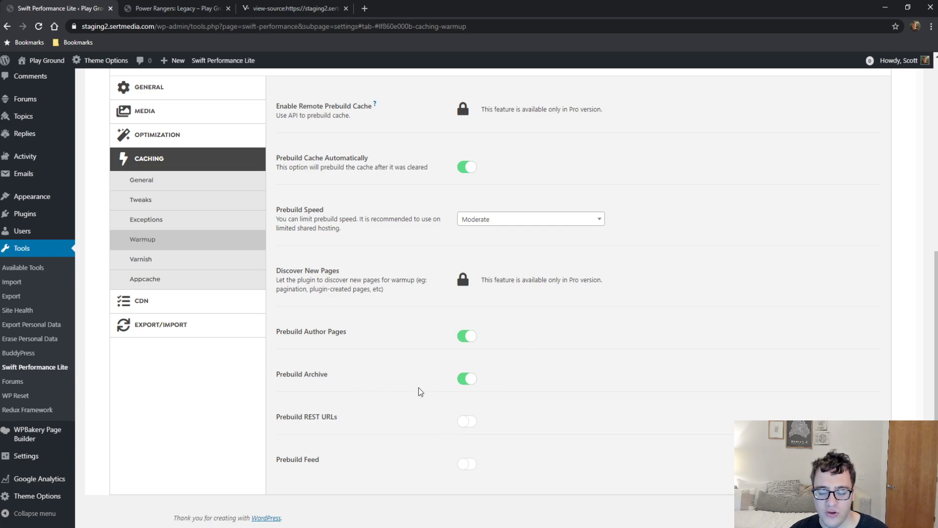
In the Varnish caching settings, try out Enable Auto Purge to view its Custom Host option and switch it off again
{"action": "left_click", "coordinate": [155, 262]}
{"action": "left_click", "coordinate": [166, 208]}
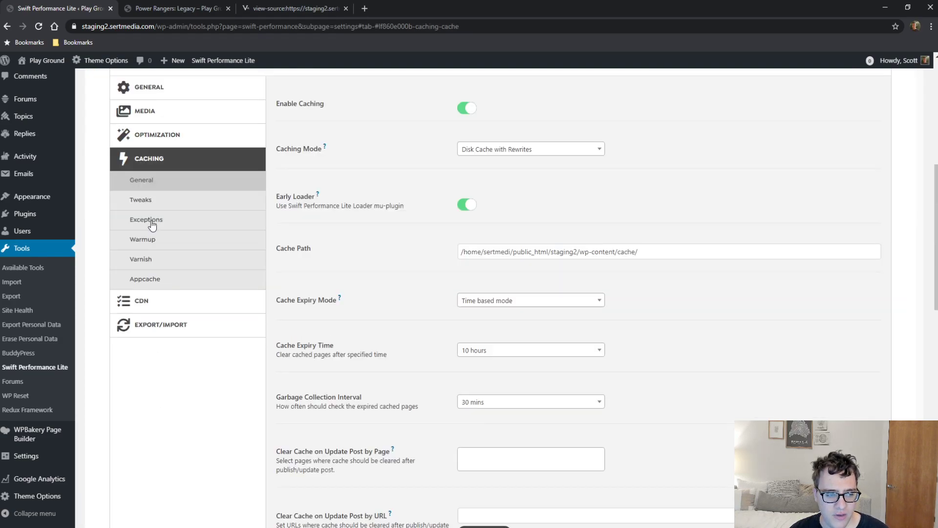
{"action": "left_click", "coordinate": [153, 261]}
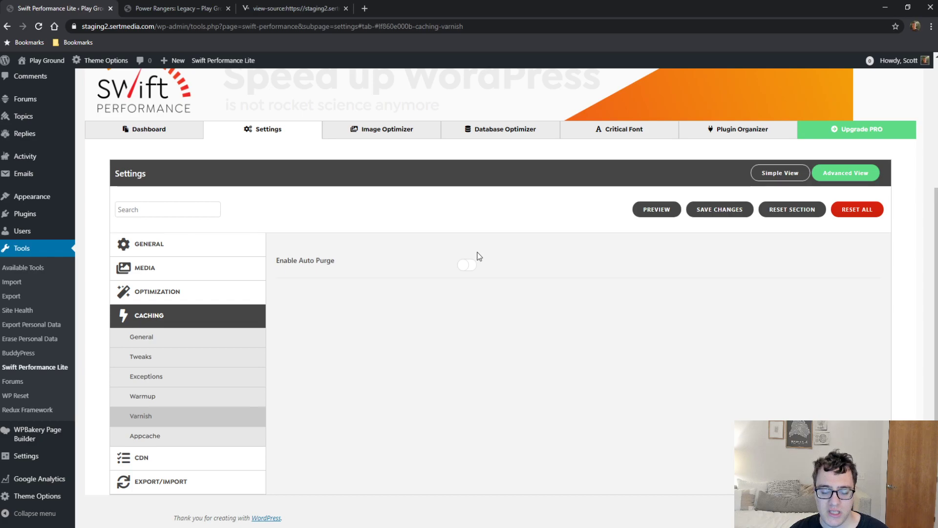
{"action": "left_click", "coordinate": [473, 266]}
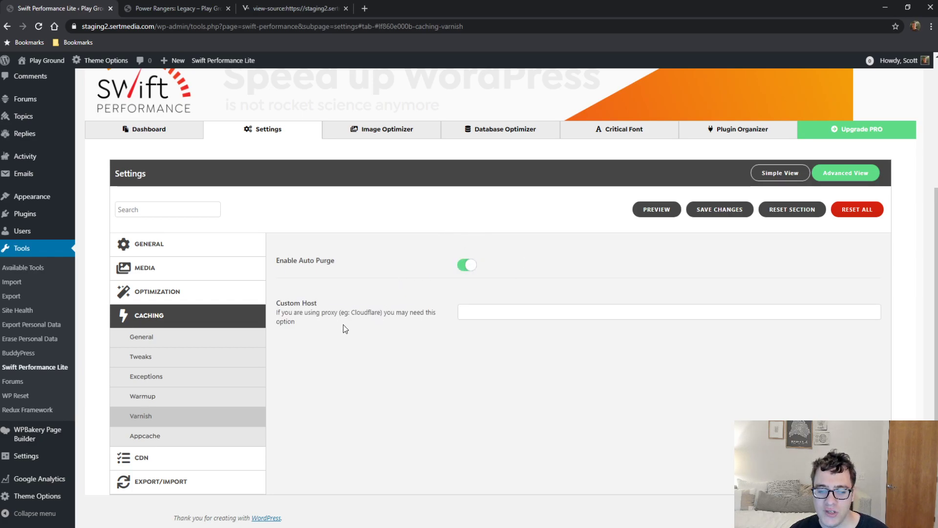
{"action": "left_click", "coordinate": [533, 315]}
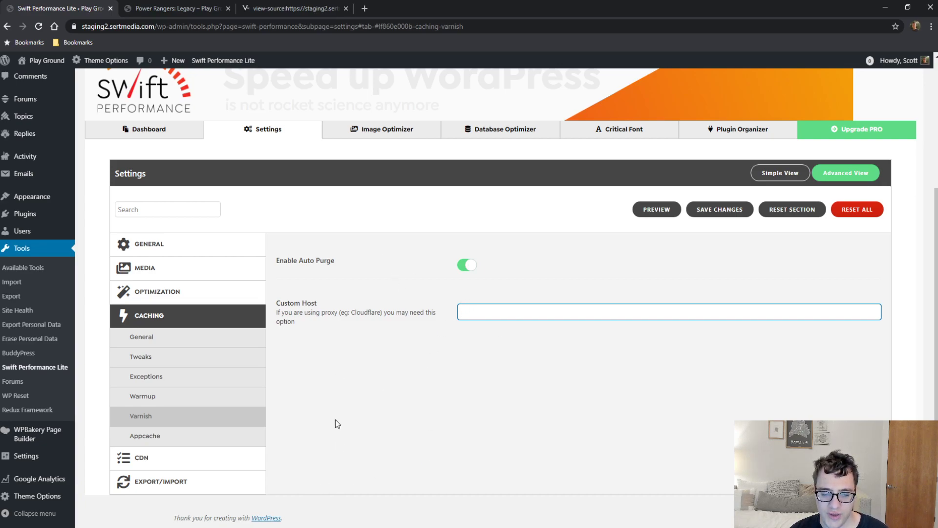
{"action": "left_click", "coordinate": [468, 265]}
In the Appcache settings, try out Enable Appcache for Desktop with the Specific pages only and Full site modes, and switch it off again
{"action": "left_click", "coordinate": [217, 440]}
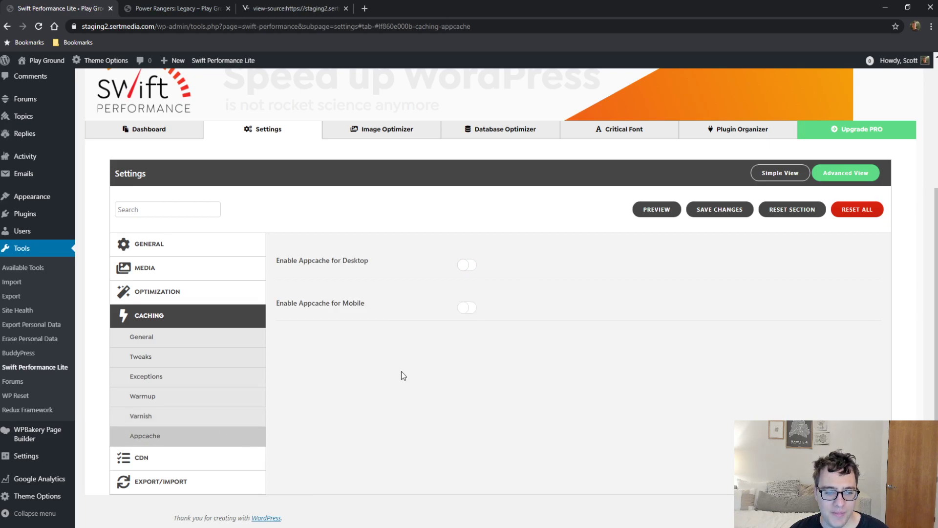
{"action": "left_click", "coordinate": [466, 266]}
{"action": "scroll", "coordinate": [467, 270], "scroll_direction": "down", "scroll_amount": 1}
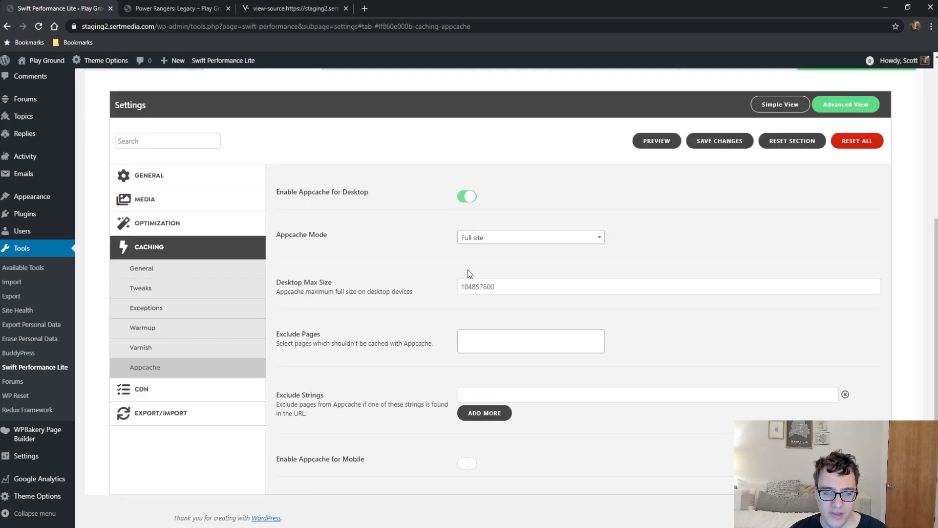
{"action": "left_click", "coordinate": [477, 238]}
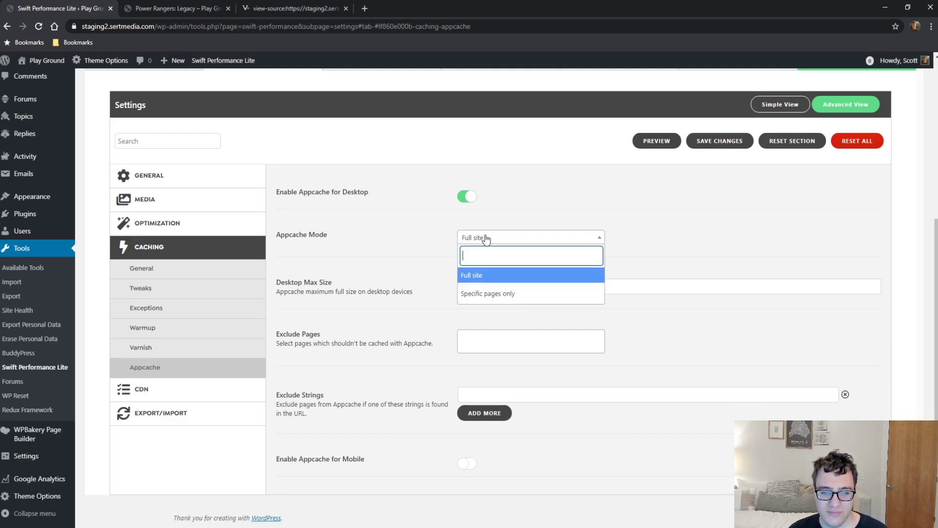
{"action": "left_click", "coordinate": [335, 240]}
{"action": "left_click", "coordinate": [507, 238]}
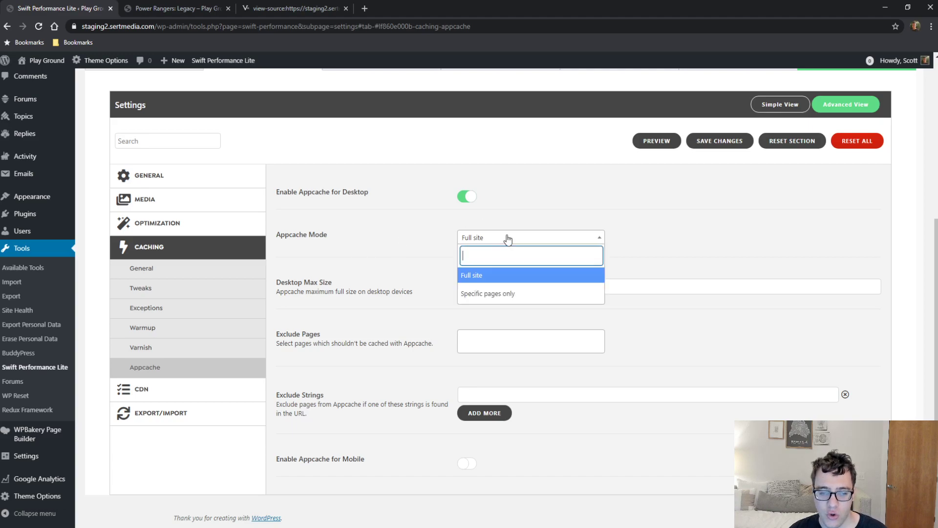
{"action": "left_click", "coordinate": [499, 291]}
{"action": "left_click", "coordinate": [537, 237]}
{"action": "left_click", "coordinate": [495, 277]}
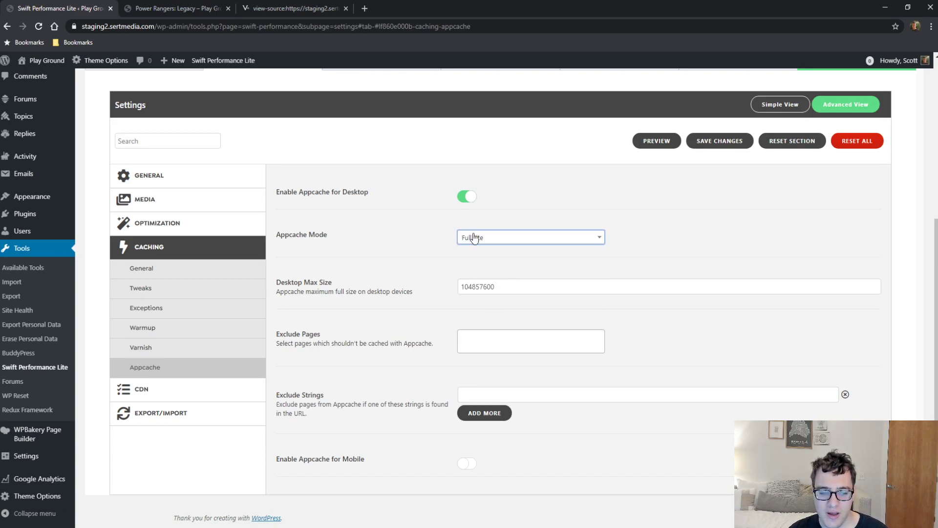
{"action": "left_click", "coordinate": [464, 198]}
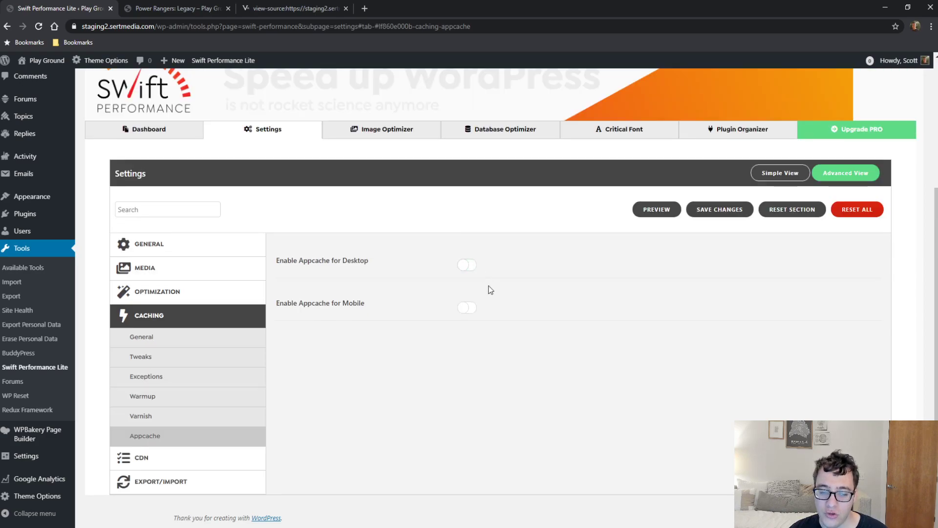
In the Appcache settings, try out Enable Appcache for Mobile to view its options and switch it off again
{"action": "left_click", "coordinate": [467, 308]}
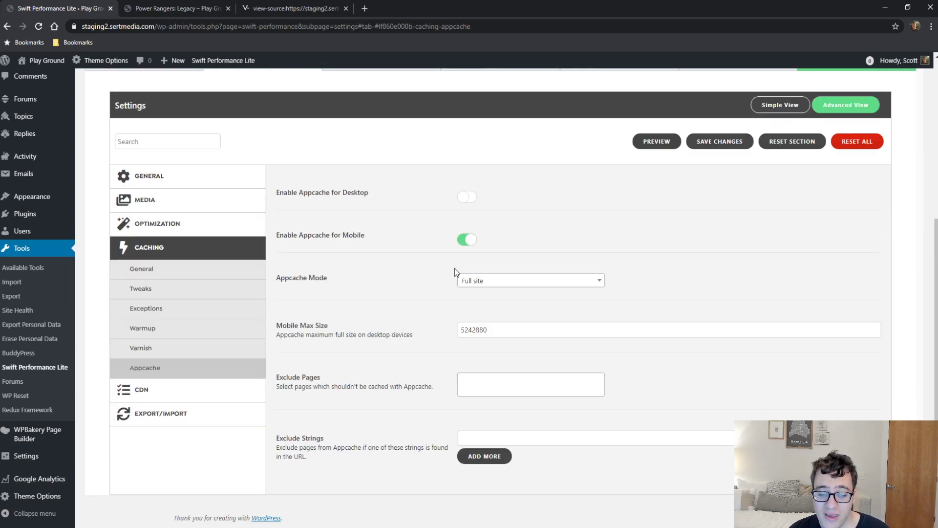
{"action": "left_click", "coordinate": [462, 239]}
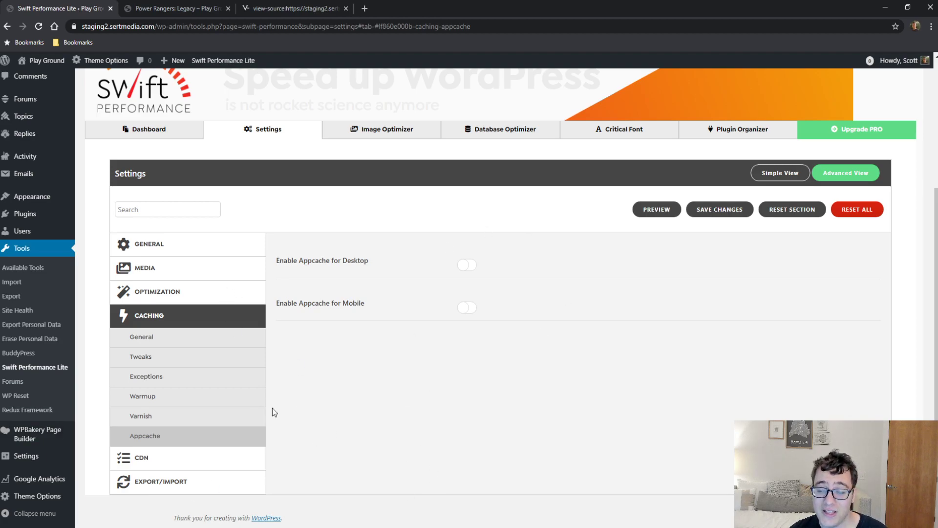
Enable CDN in the general CDN settings and view its hostname, SSL and custom file type options
{"action": "left_click", "coordinate": [169, 459]}
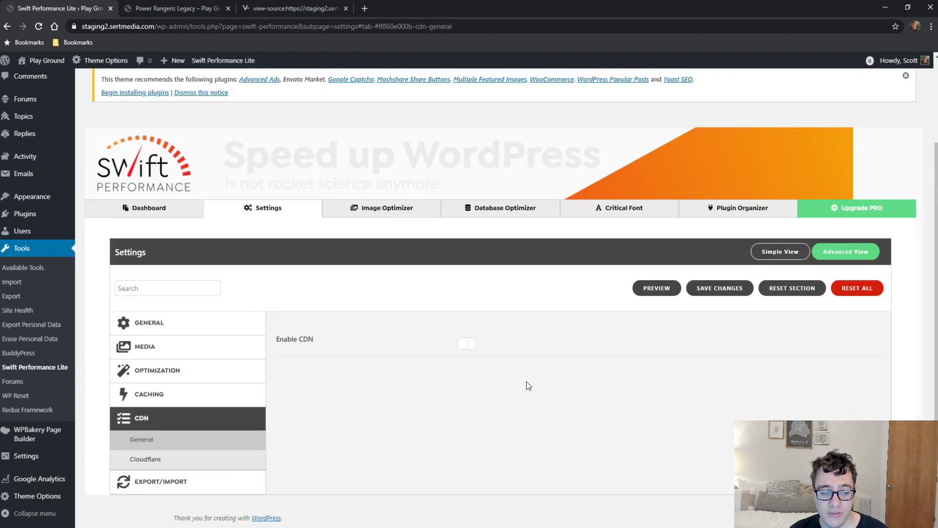
{"action": "left_click", "coordinate": [468, 343]}
{"action": "scroll", "coordinate": [466, 337], "scroll_direction": "down", "scroll_amount": 1}
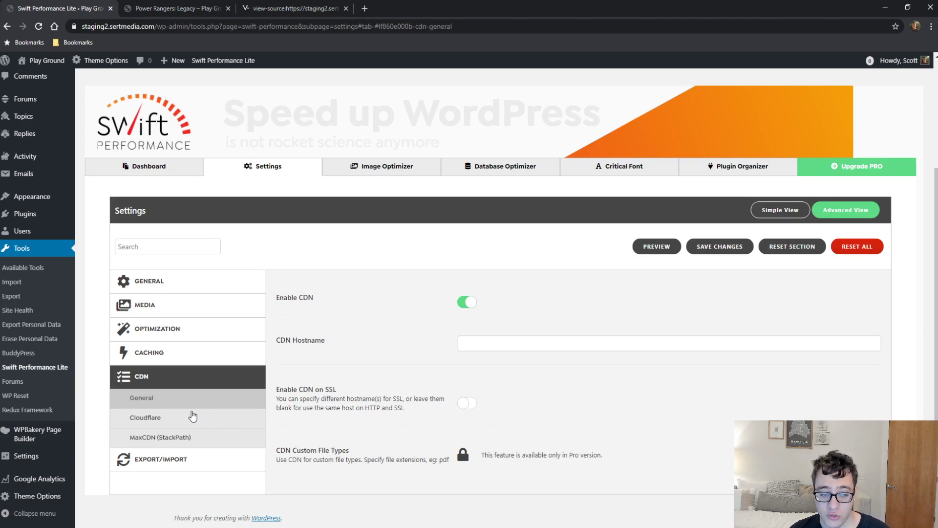
In the Cloudflare CDN settings, try out Enable Auto Purge to view its account fields and switch it off again
{"action": "left_click", "coordinate": [203, 423]}
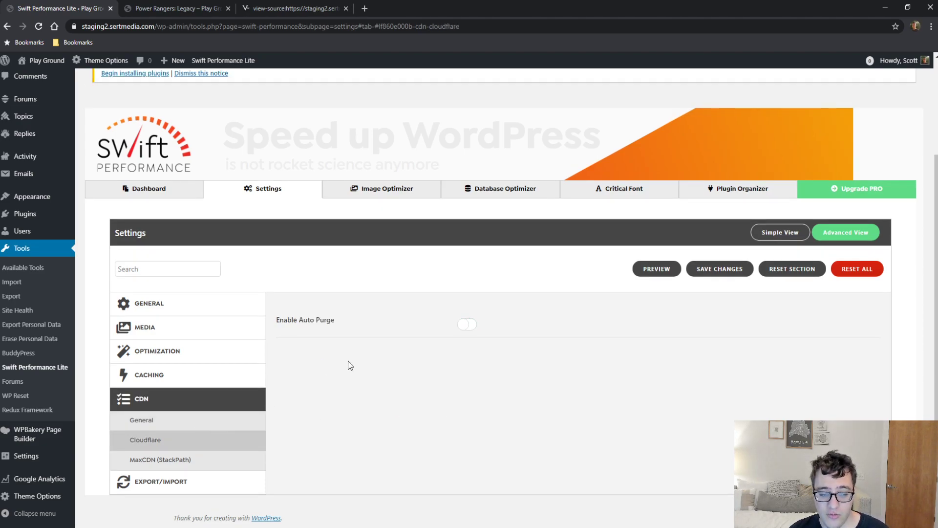
{"action": "left_click", "coordinate": [466, 323]}
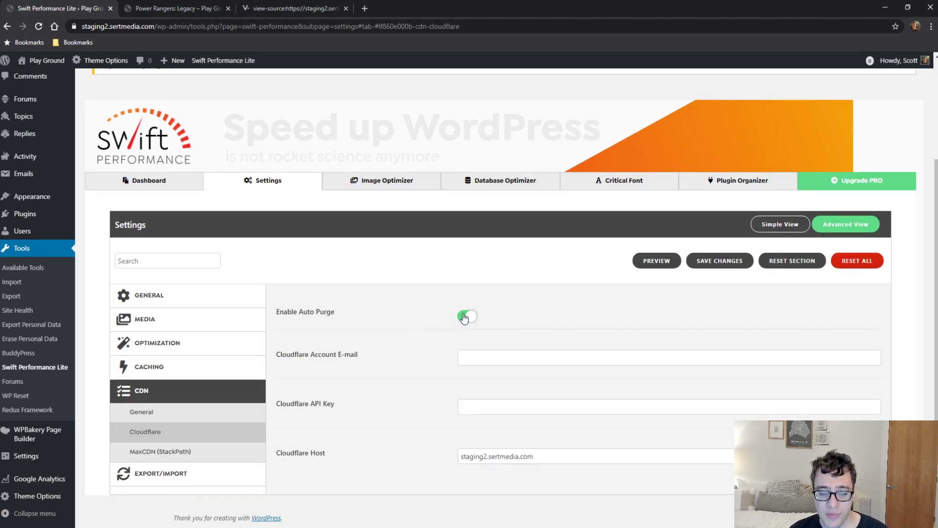
{"action": "left_click", "coordinate": [465, 317]}
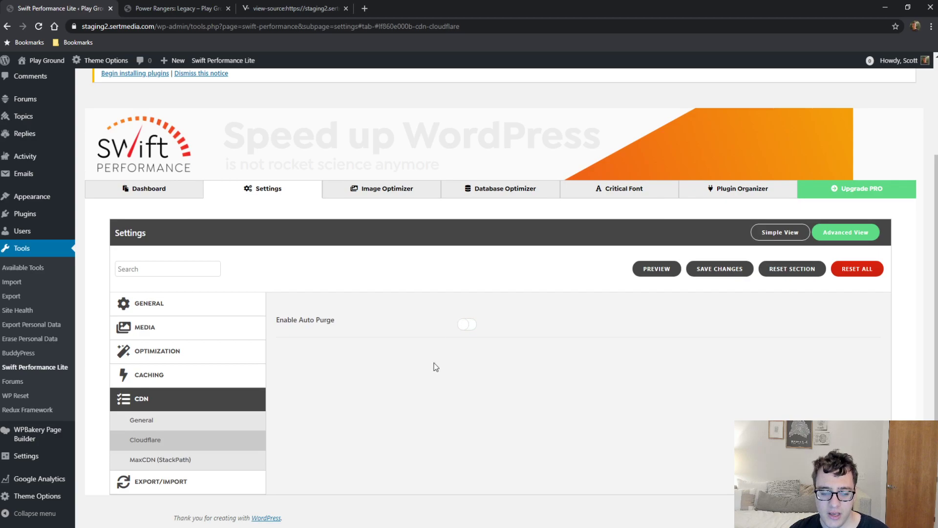
Examine the MaxCDN (StackPath) fields, and check the options for importing and exporting the plugin settings
{"action": "left_click", "coordinate": [181, 461]}
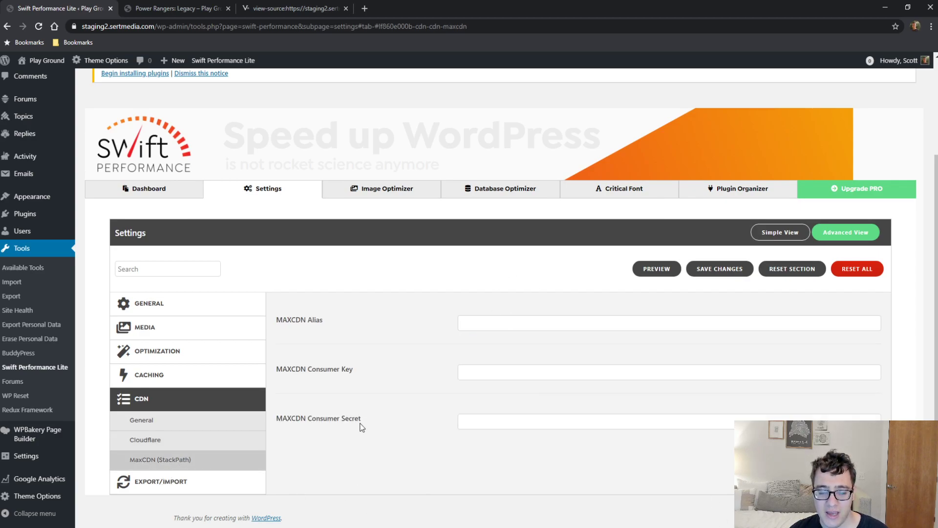
{"action": "left_click", "coordinate": [183, 490]}
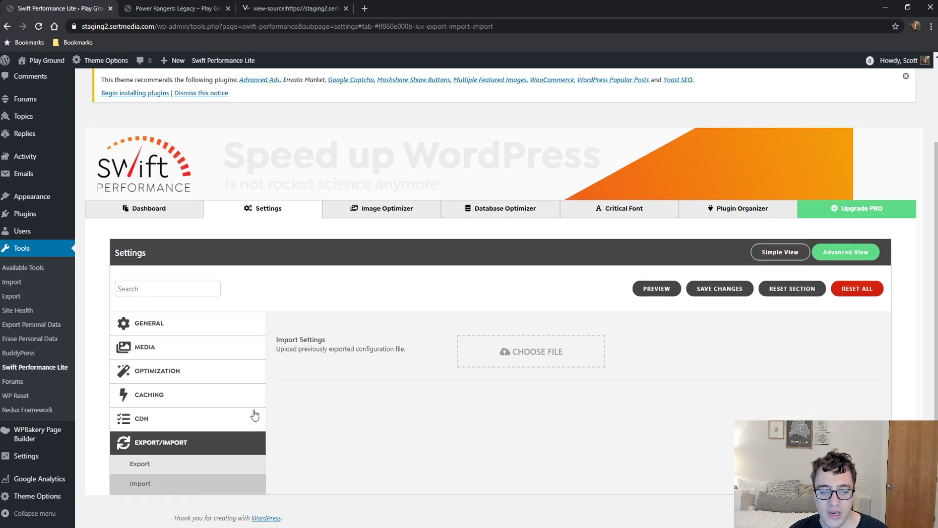
{"action": "left_click", "coordinate": [195, 467]}
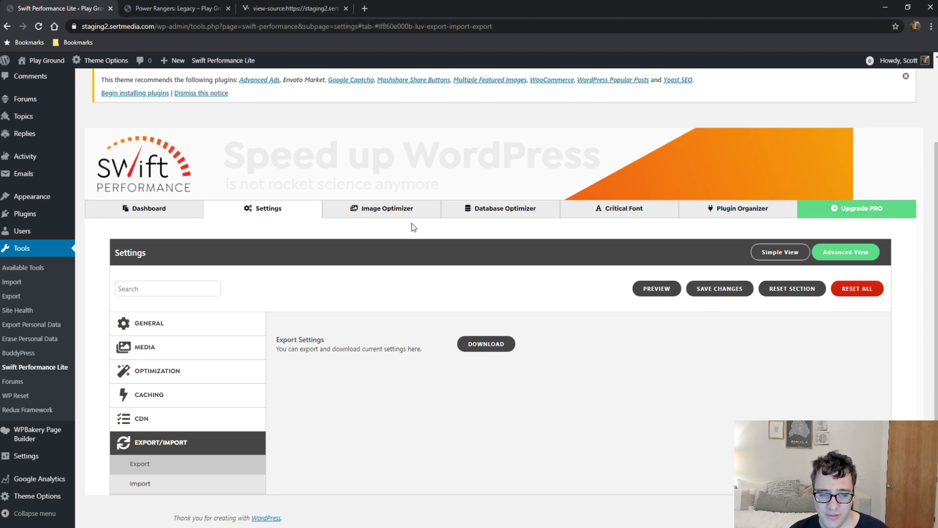
Open the Image Optimizer page and read its availability notice
{"action": "key", "text": "alt+Tab"}
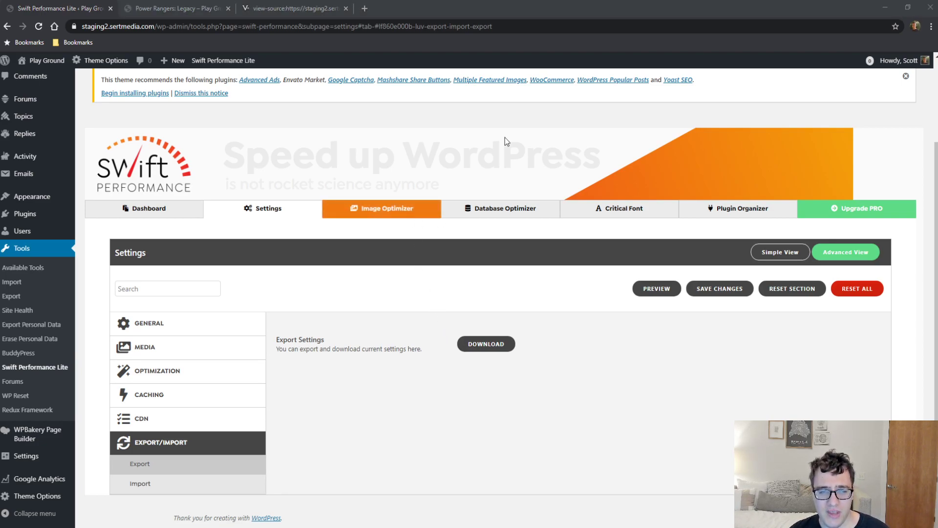
{"action": "left_click", "coordinate": [518, 82]}
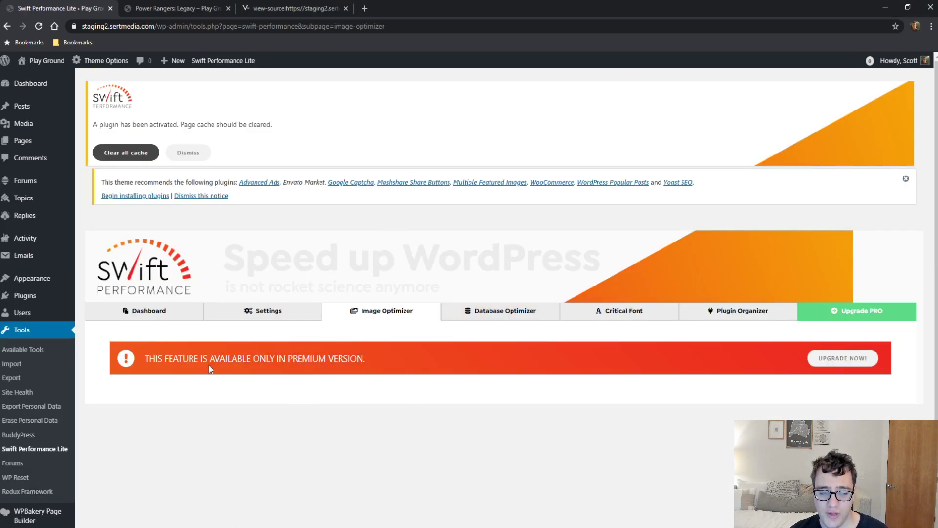
{"action": "left_click_drag", "start_coordinate": [150, 370], "coordinate": [365, 361]}
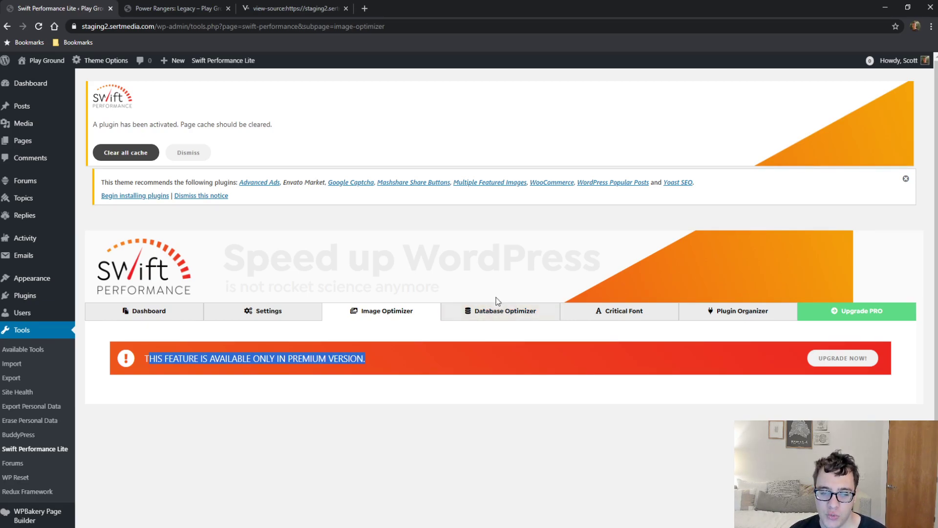
Open the Database Optimizer and confirm that a database backup exists to unlock its tools
{"action": "left_click", "coordinate": [509, 312]}
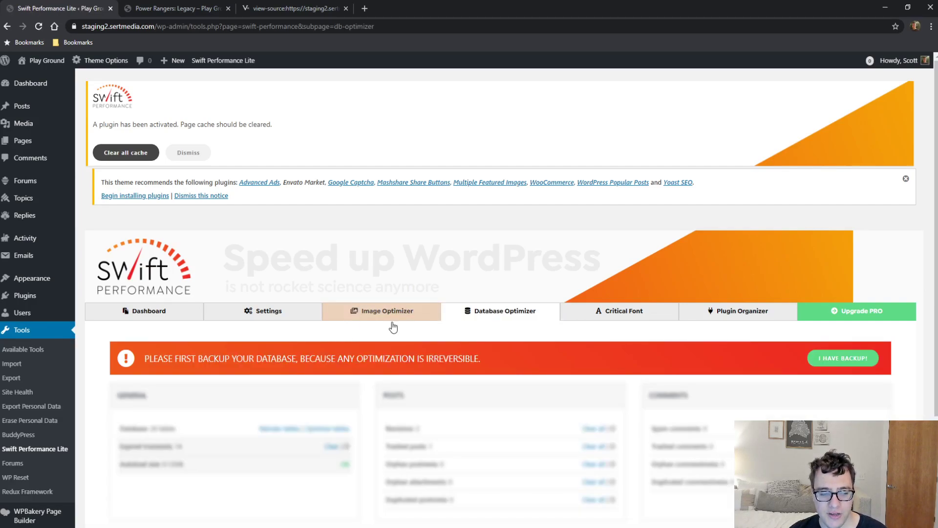
{"action": "scroll", "coordinate": [816, 286], "scroll_direction": "down", "scroll_amount": 1}
{"action": "left_click", "coordinate": [853, 306]}
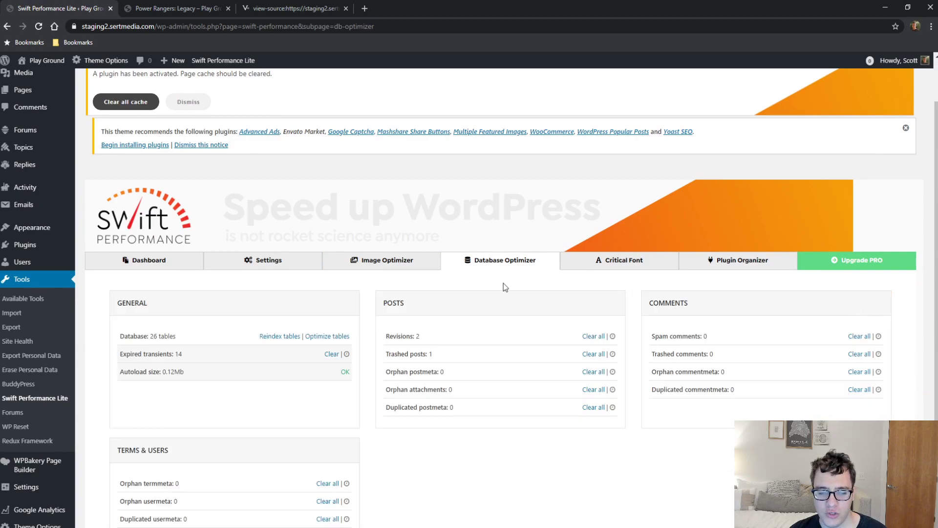
Optimize the database tables and clear the expired transients in the General group
{"action": "scroll", "coordinate": [524, 287], "scroll_direction": "down", "scroll_amount": 1}
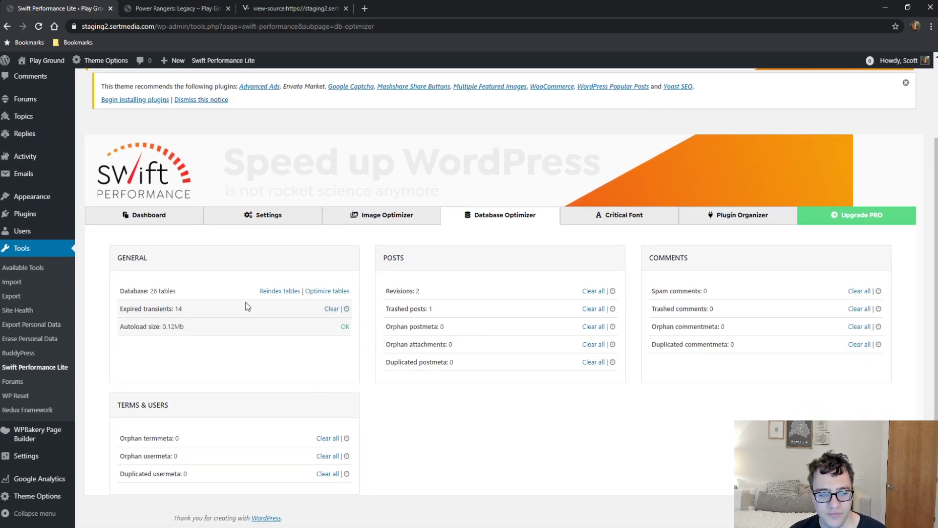
{"action": "left_click", "coordinate": [344, 291]}
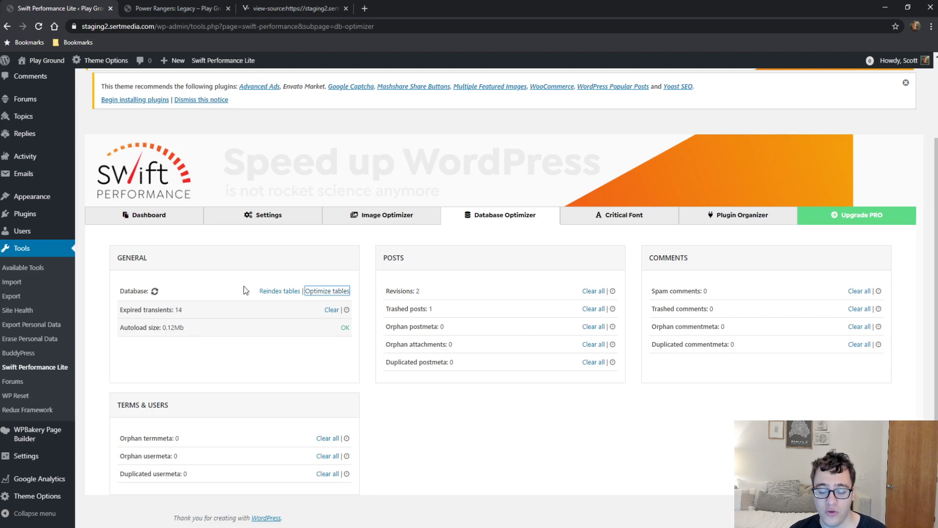
{"action": "left_click", "coordinate": [331, 309]}
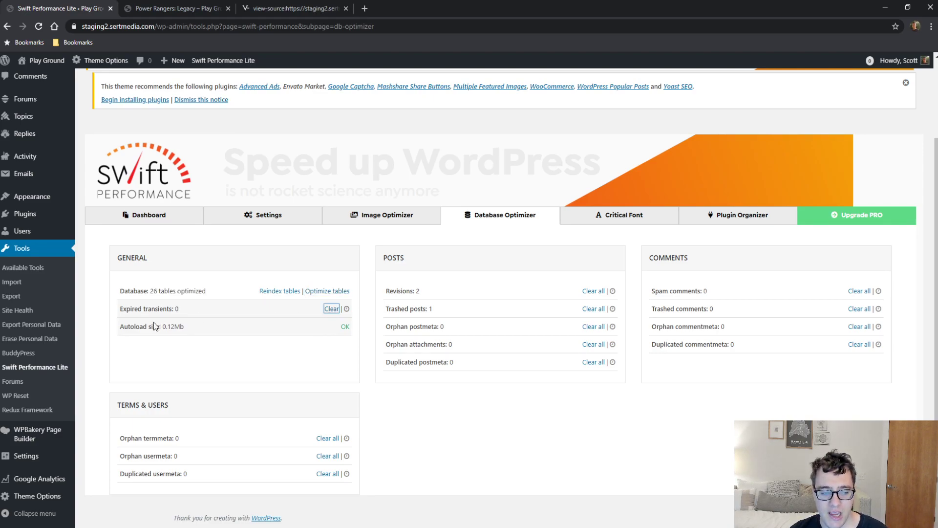
Check the autoload size and the orphan and duplicated meta entries under Terms & Users
{"action": "left_click_drag", "start_coordinate": [121, 326], "coordinate": [185, 328]}
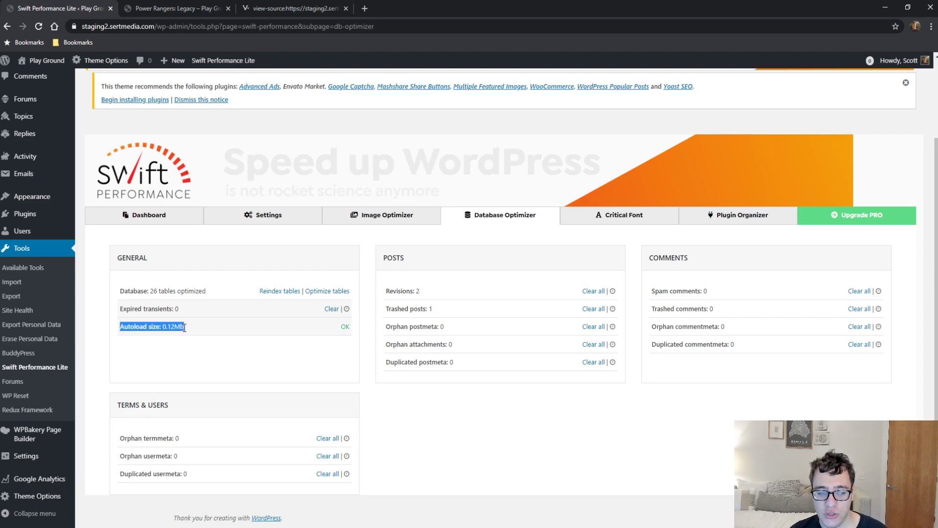
{"action": "double_click", "coordinate": [184, 327]}
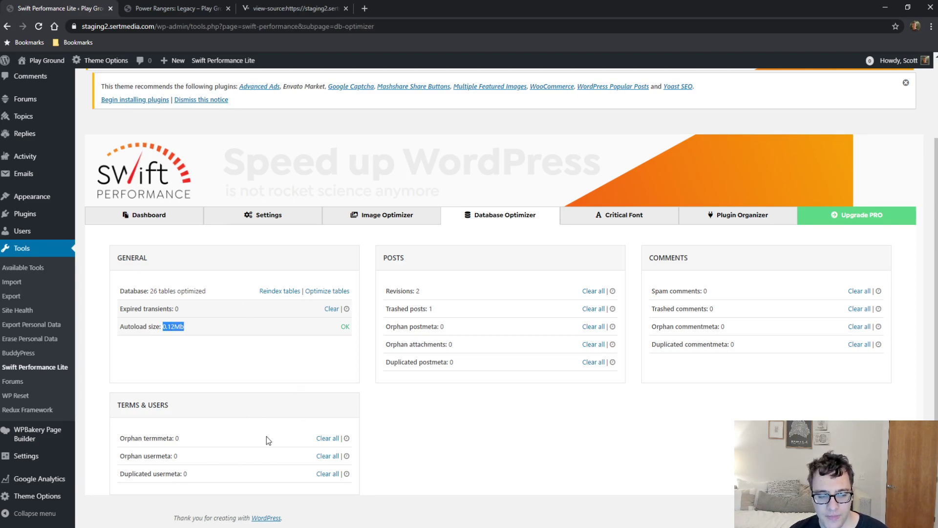
{"action": "left_click", "coordinate": [146, 443]}
{"action": "double_click", "coordinate": [184, 474]}
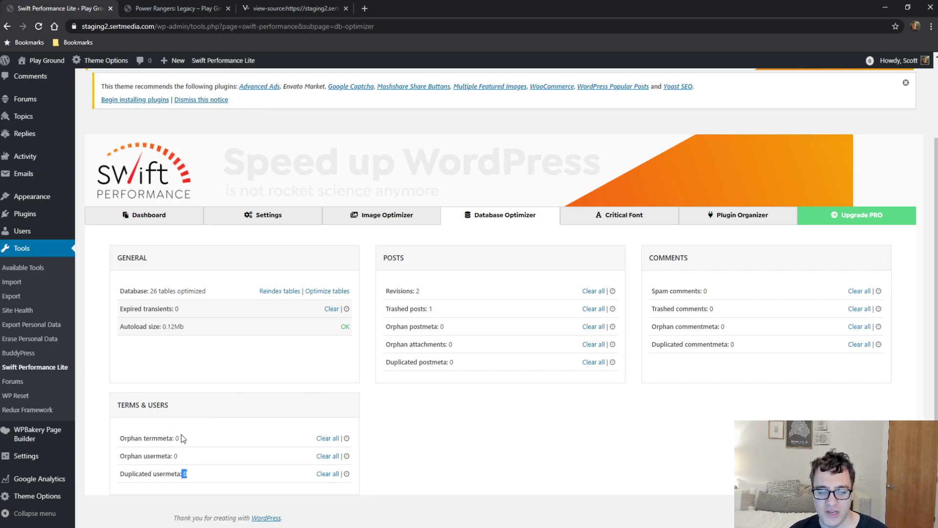
{"action": "left_click", "coordinate": [222, 457]}
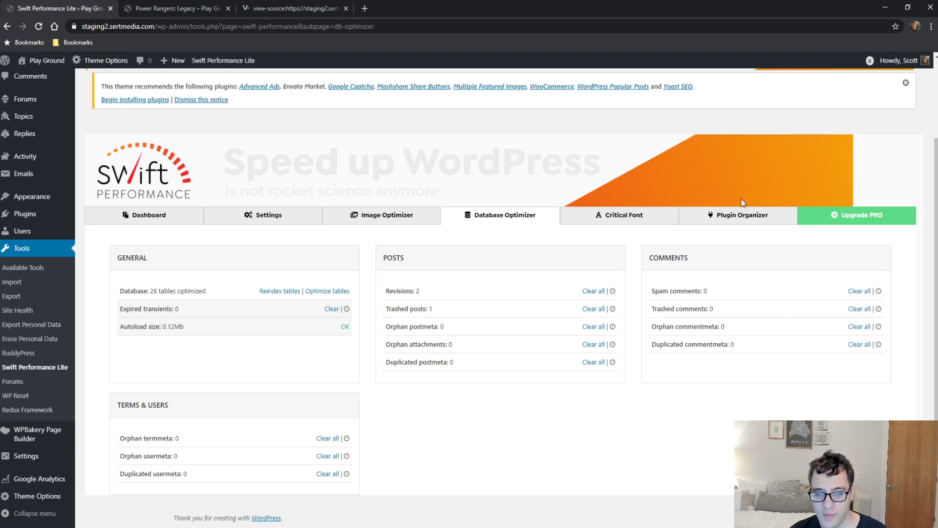
Clear all revisions, trashed posts, orphan postmeta, orphan attachments and duplicated postmeta in the Posts group
{"action": "left_click", "coordinate": [593, 292]}
{"action": "left_click", "coordinate": [594, 309]}
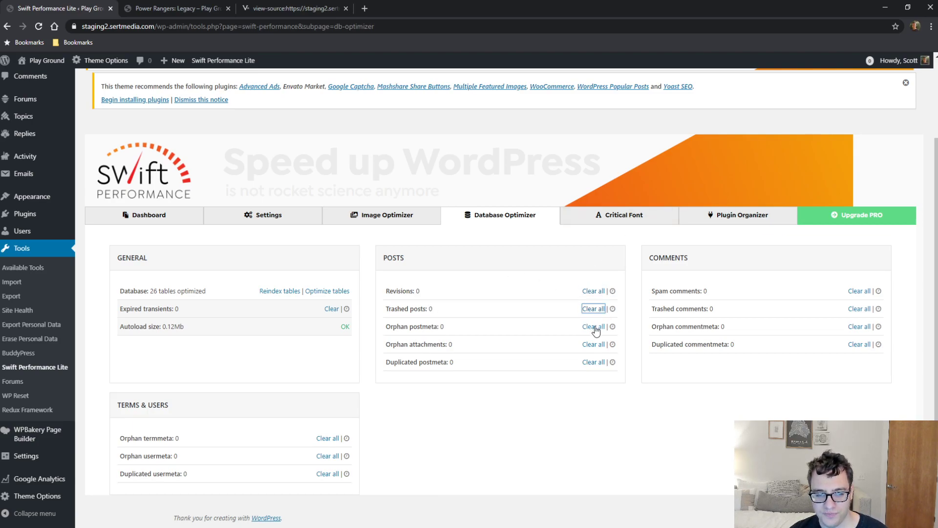
{"action": "left_click", "coordinate": [594, 326]}
{"action": "double_click", "coordinate": [595, 344]}
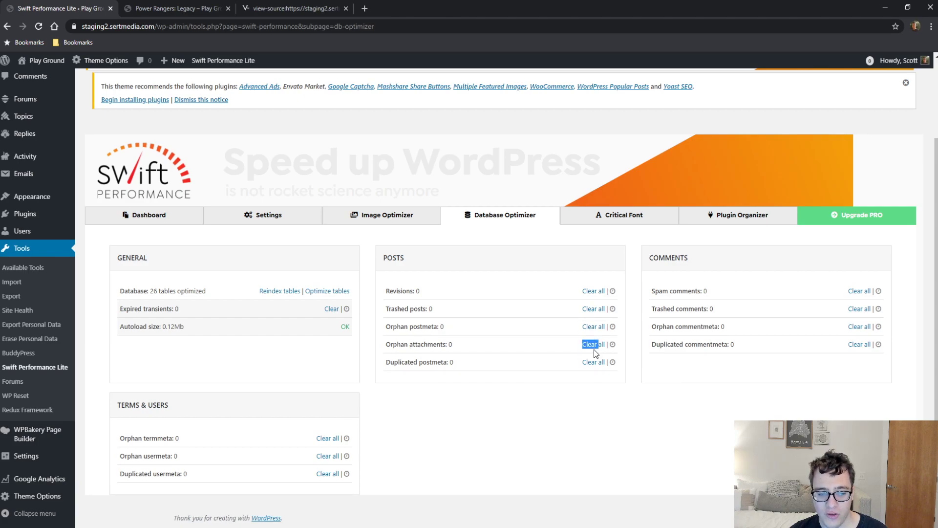
{"action": "double_click", "coordinate": [596, 361]}
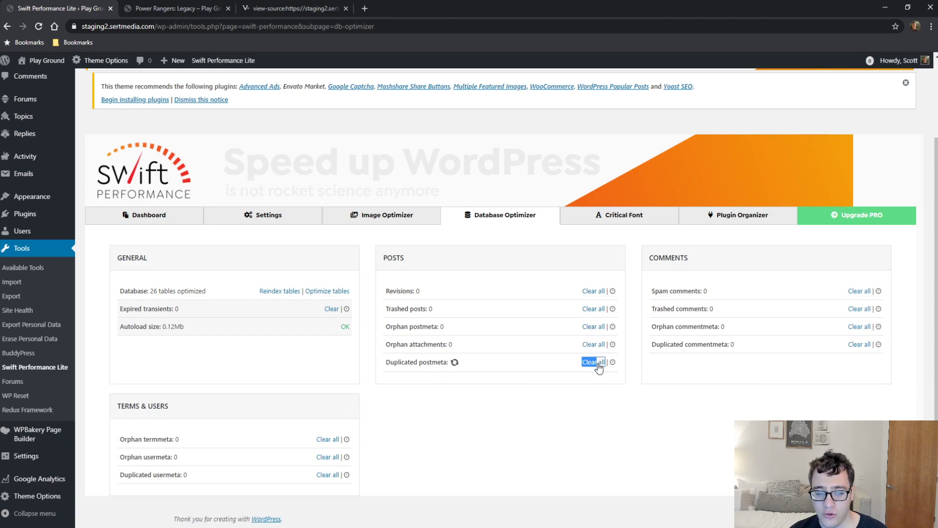
{"action": "left_click_drag", "start_coordinate": [389, 344], "coordinate": [464, 364]}
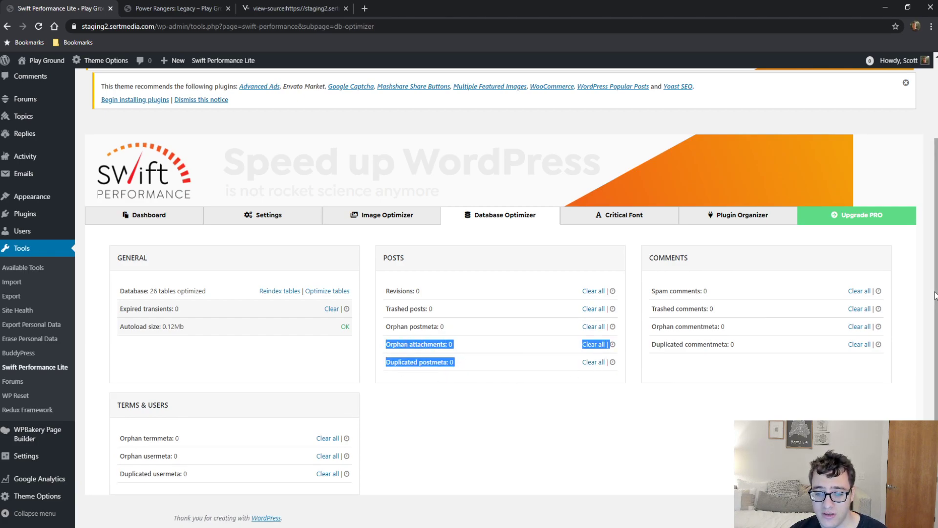
{"action": "left_click_drag", "start_coordinate": [735, 297], "coordinate": [745, 337]}
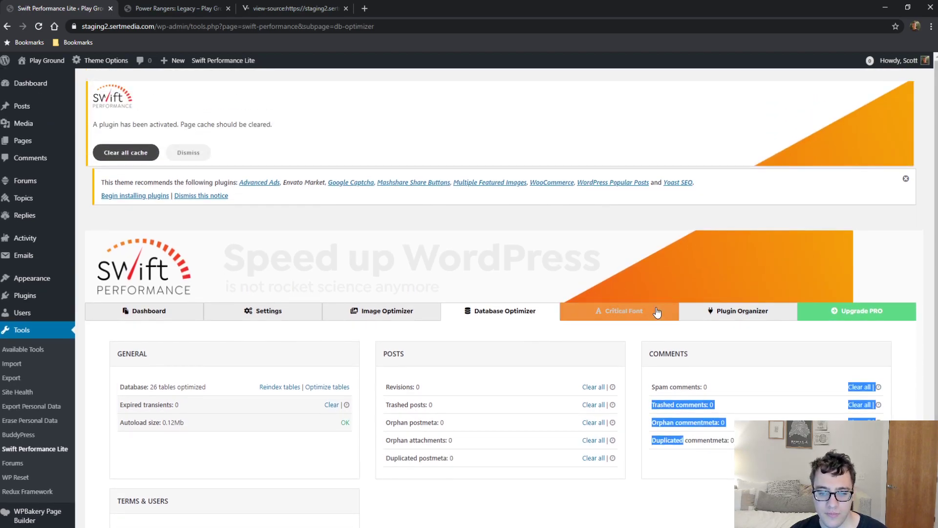
Pass over the Critical Font page and look through the list of plugins and their rules in the Plugin Organizer
{"action": "left_click", "coordinate": [655, 315]}
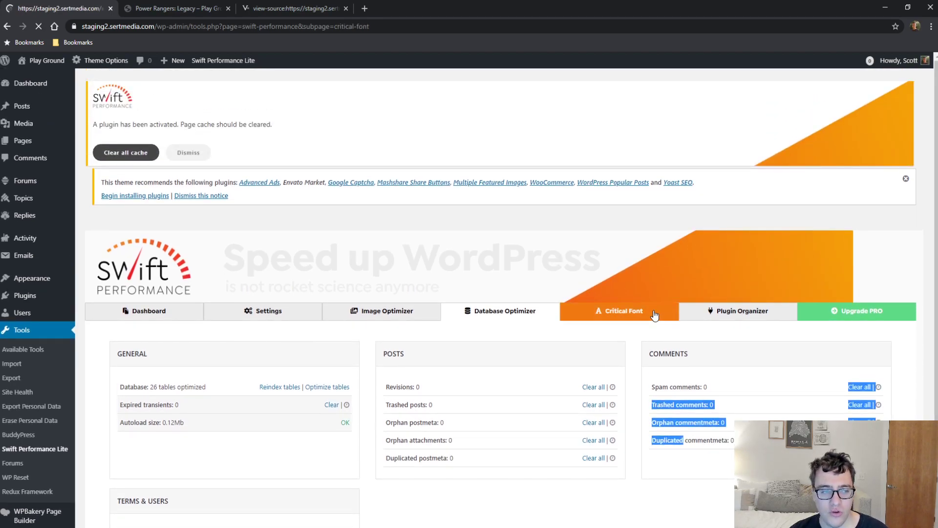
{"action": "left_click", "coordinate": [707, 312]}
{"action": "scroll", "coordinate": [435, 191], "scroll_direction": "down", "scroll_amount": 10}
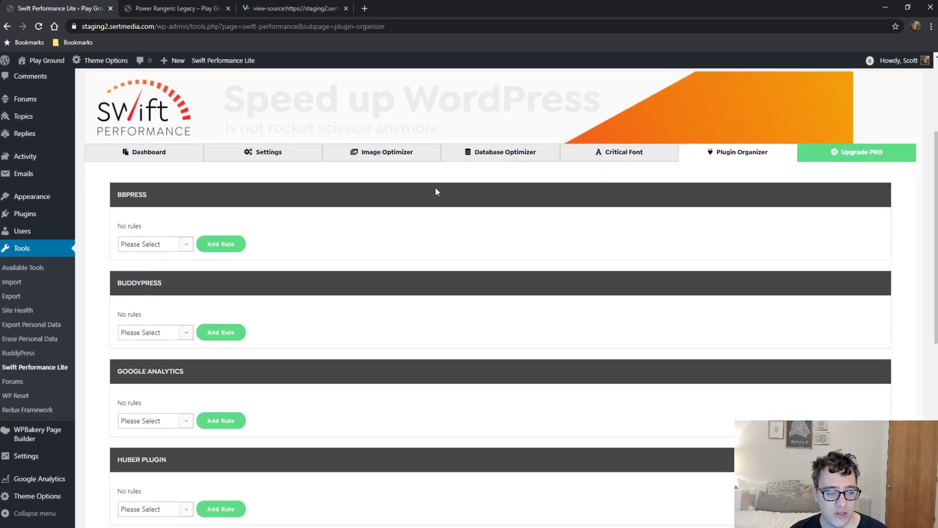
{"action": "scroll", "coordinate": [430, 188], "scroll_direction": "up", "scroll_amount": 10}
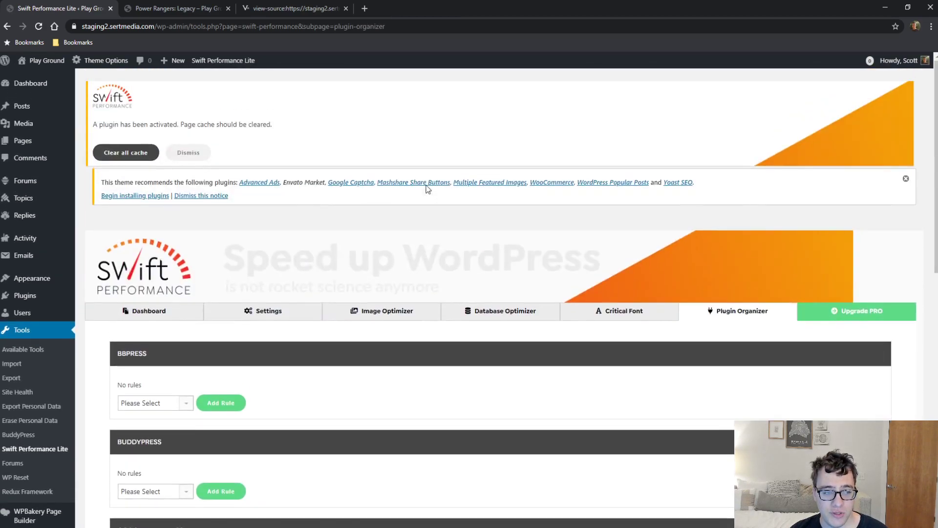
{"action": "scroll", "coordinate": [429, 189], "scroll_direction": "down", "scroll_amount": 3}
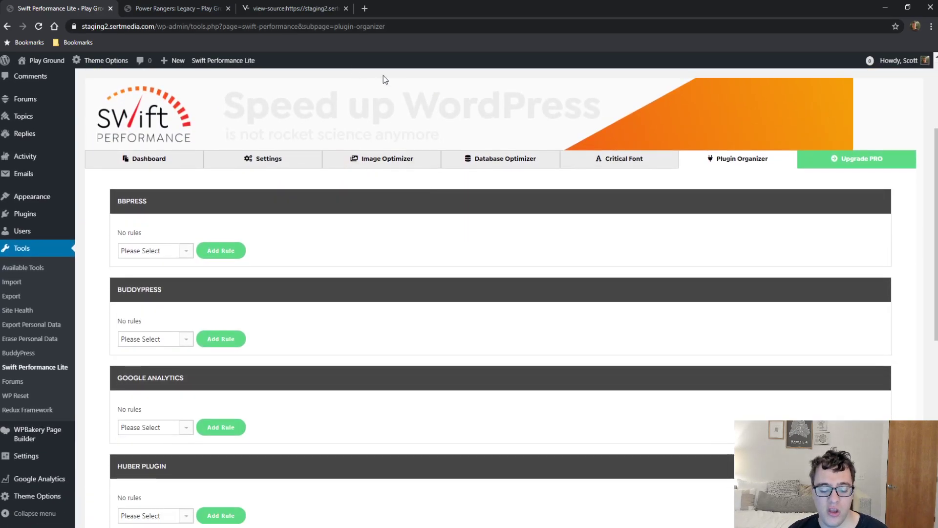
{"action": "scroll", "coordinate": [541, 156], "scroll_direction": "down", "scroll_amount": 7}
{"action": "scroll", "coordinate": [520, 140], "scroll_direction": "up", "scroll_amount": 10}
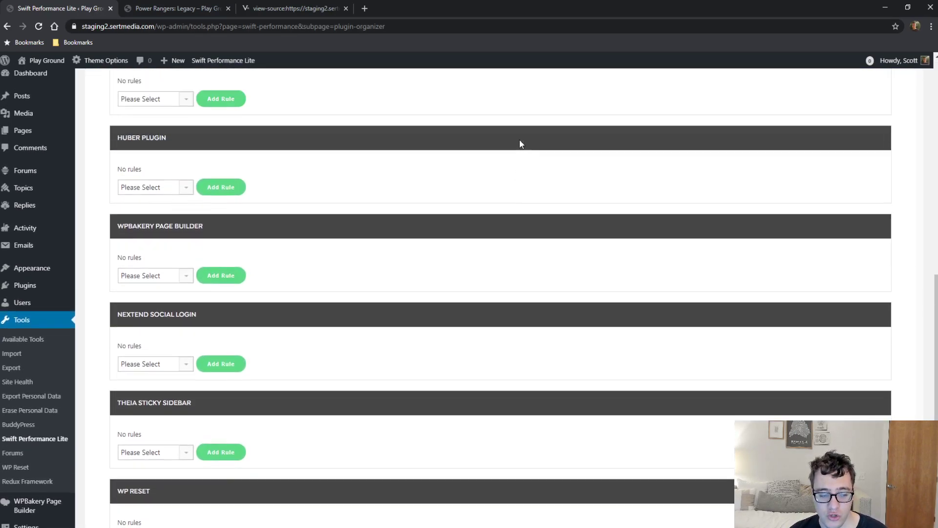
{"action": "scroll", "coordinate": [453, 168], "scroll_direction": "down", "scroll_amount": 2}
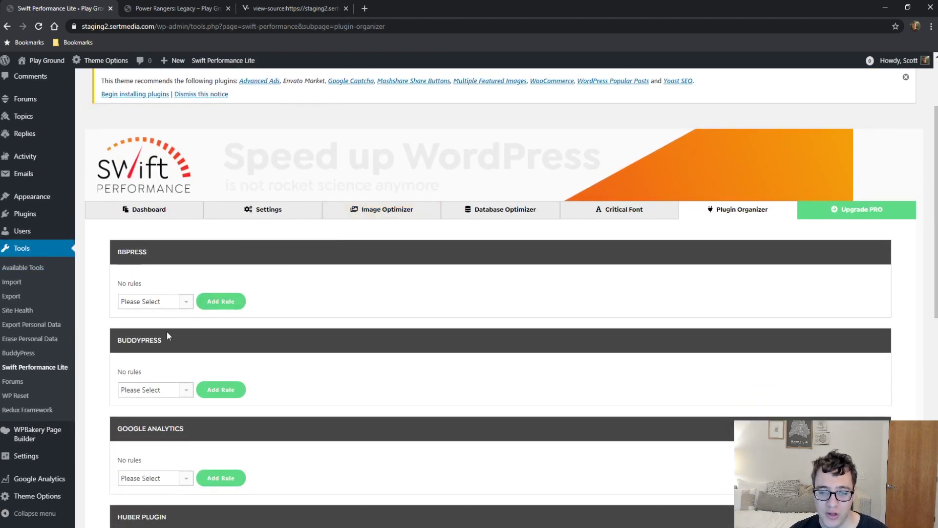
Preview the Frontend and URL Match rule types for the WP Reset plugin without adding a rule
{"action": "scroll", "coordinate": [155, 307], "scroll_direction": "down", "scroll_amount": 9}
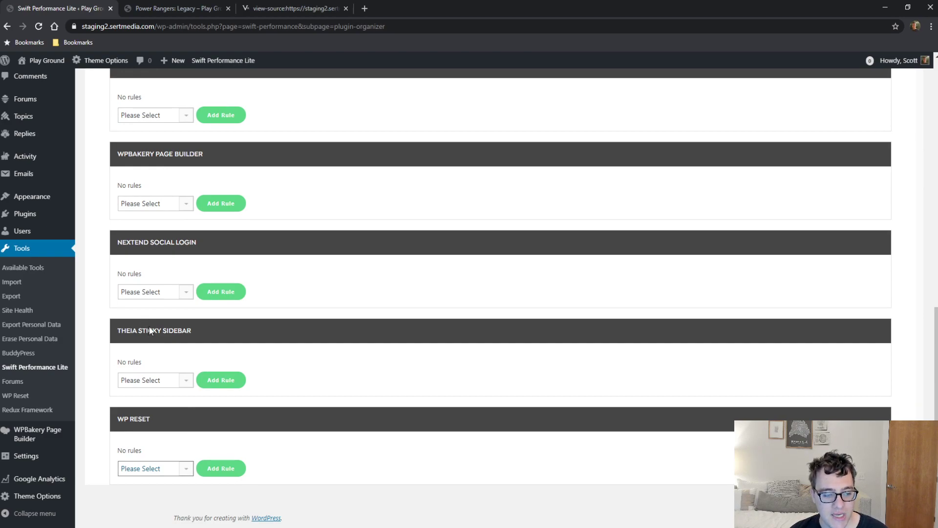
{"action": "left_click", "coordinate": [157, 287]}
{"action": "scroll", "coordinate": [455, 468], "scroll_direction": "down", "scroll_amount": 1}
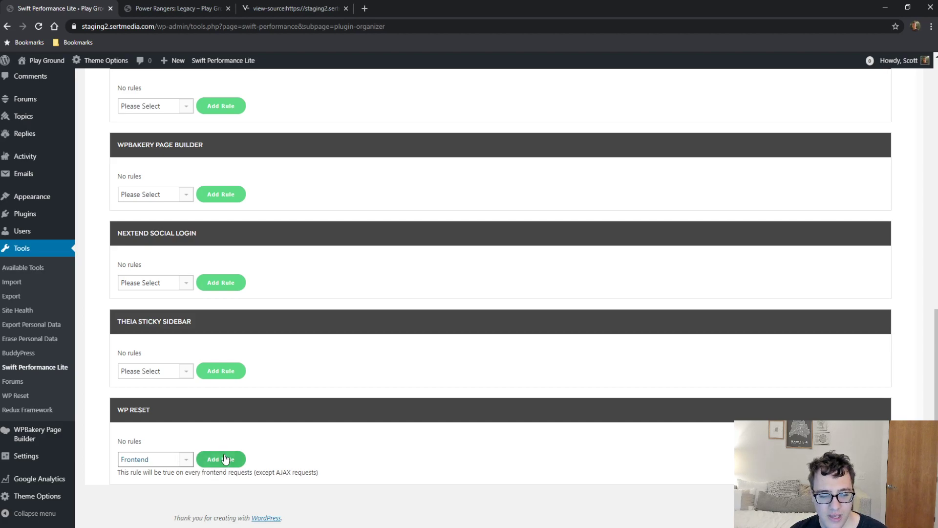
{"action": "left_click", "coordinate": [157, 366]}
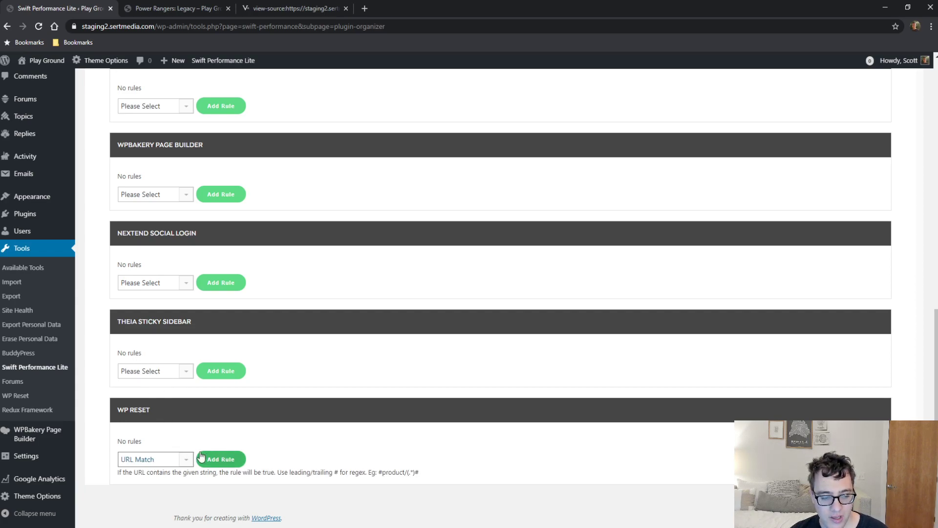
{"action": "left_click", "coordinate": [145, 257]}
{"action": "scroll", "coordinate": [746, 348], "scroll_direction": "up", "scroll_amount": 10}
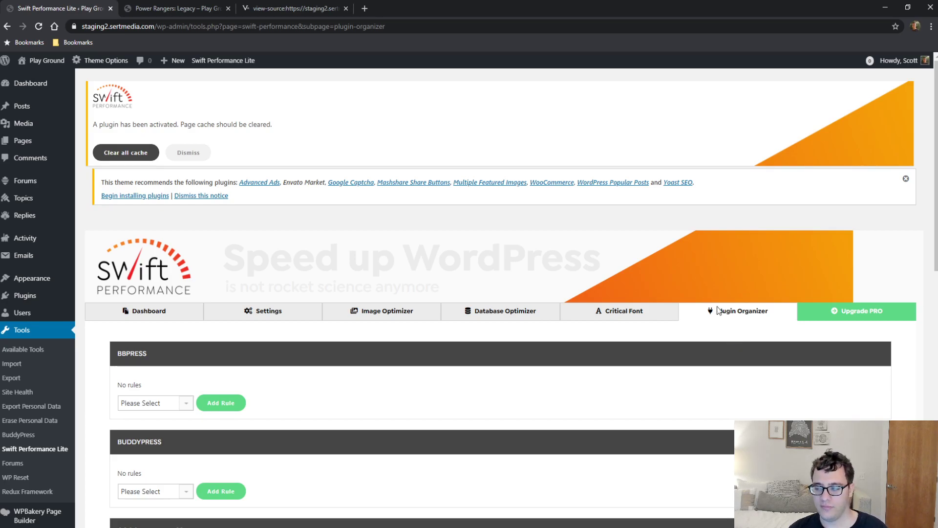
Cache the site's home page from the warmup table on the Swift Performance dashboard
{"action": "scroll", "coordinate": [707, 469], "scroll_direction": "down", "scroll_amount": 1}
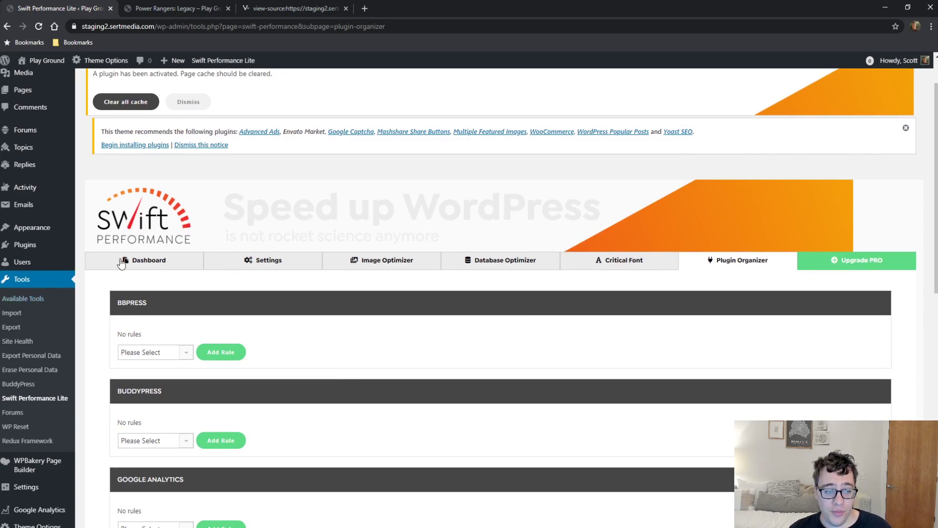
{"action": "left_click", "coordinate": [103, 261]}
{"action": "scroll", "coordinate": [530, 205], "scroll_direction": "down", "scroll_amount": 5}
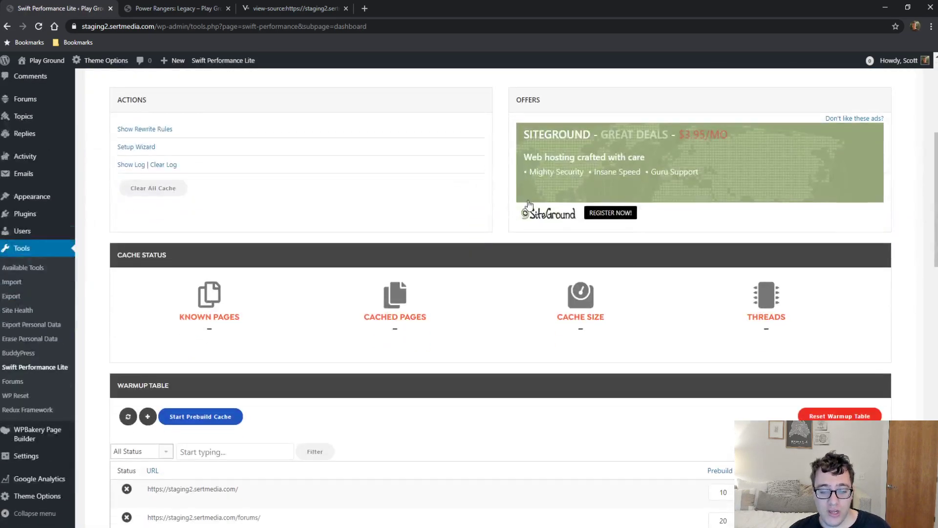
{"action": "scroll", "coordinate": [204, 408], "scroll_direction": "down", "scroll_amount": 1}
{"action": "scroll", "coordinate": [204, 408], "scroll_direction": "down", "scroll_amount": 1}
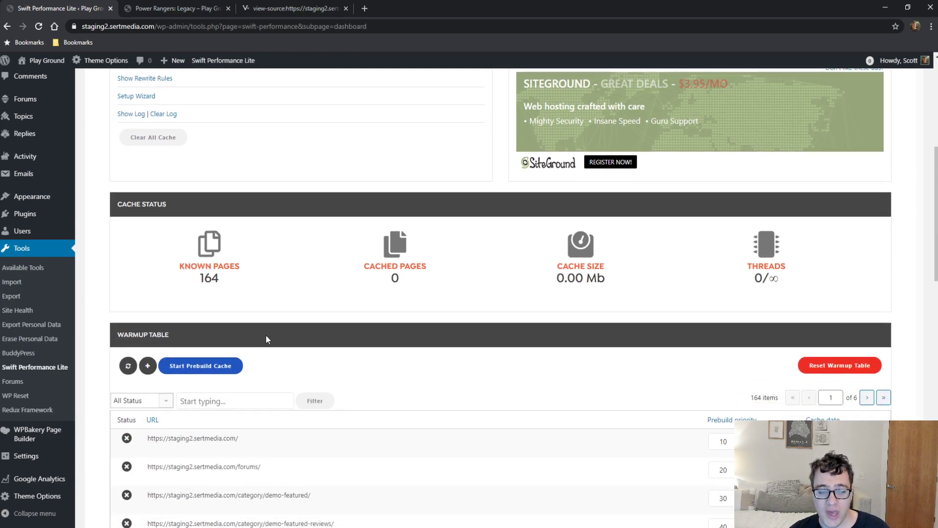
{"action": "mouse_move", "coordinate": [233, 452]}
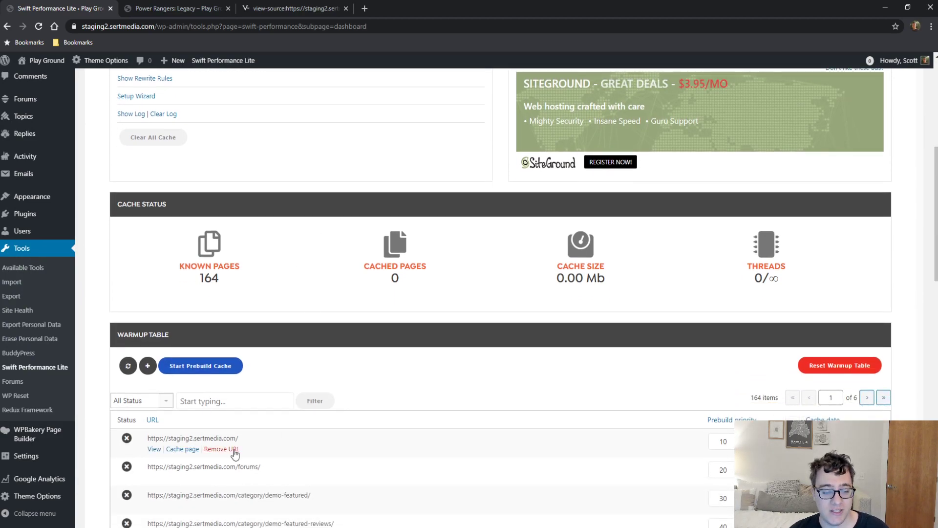
{"action": "left_click", "coordinate": [188, 449]}
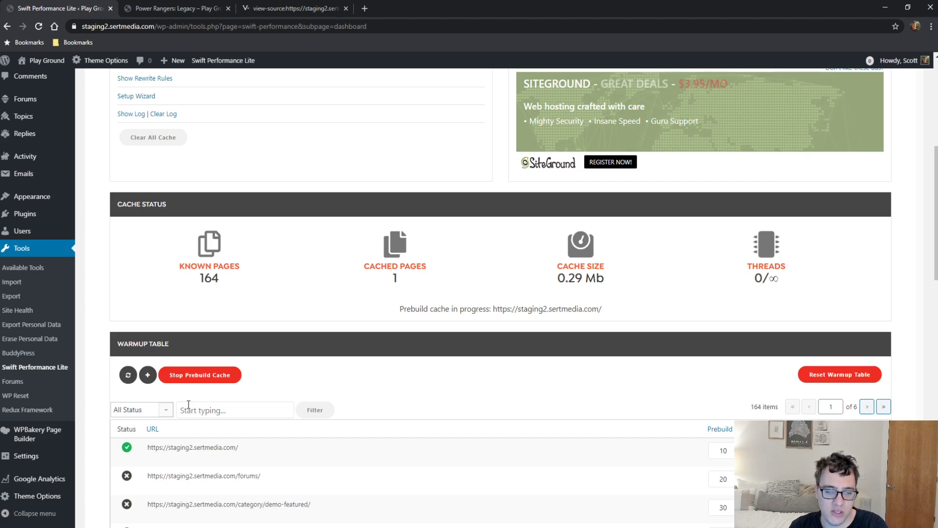
Check the prebuild progress and cache size, then reload the dashboard and look through the warmup table's URLs and cache dates
{"action": "left_click_drag", "start_coordinate": [453, 308], "coordinate": [516, 336]}
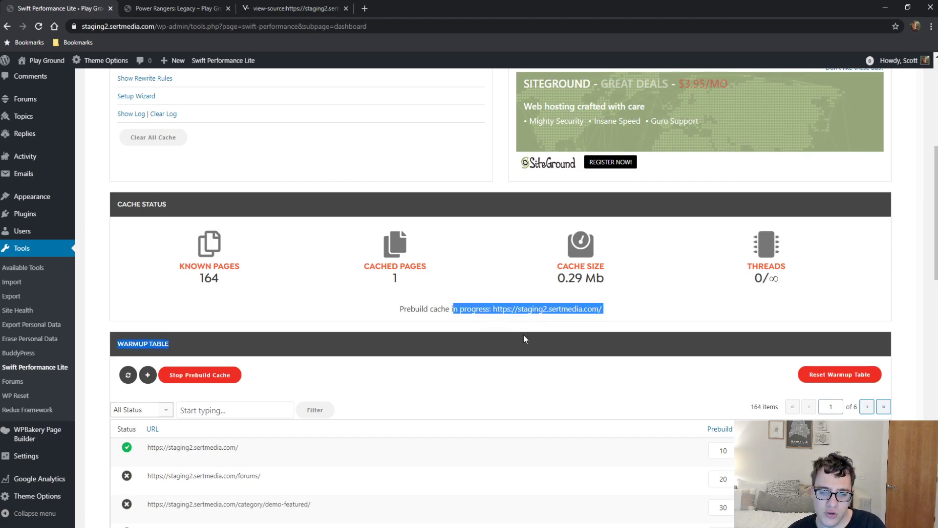
{"action": "left_click_drag", "start_coordinate": [558, 278], "coordinate": [591, 278]}
{"action": "left_click", "coordinate": [592, 278]}
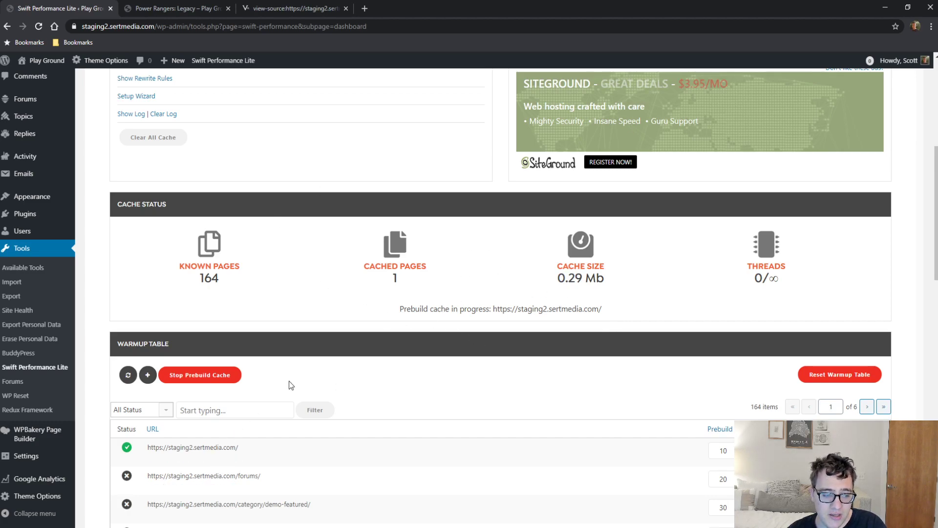
{"action": "key", "text": "F5"}
{"action": "scroll", "coordinate": [321, 318], "scroll_direction": "down", "scroll_amount": 8}
{"action": "scroll", "coordinate": [405, 251], "scroll_direction": "up", "scroll_amount": 4}
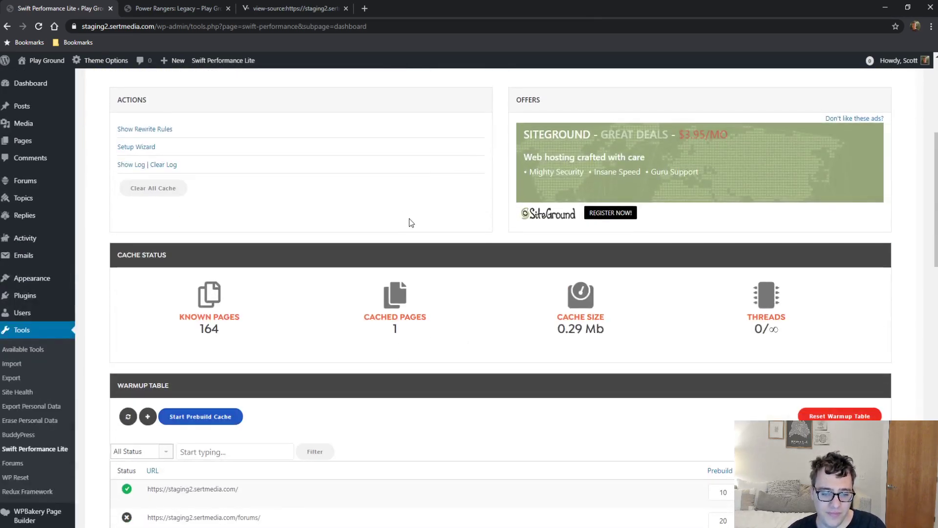
{"action": "scroll", "coordinate": [645, 341], "scroll_direction": "up", "scroll_amount": 5}
{"action": "scroll", "coordinate": [641, 362], "scroll_direction": "down", "scroll_amount": 10}
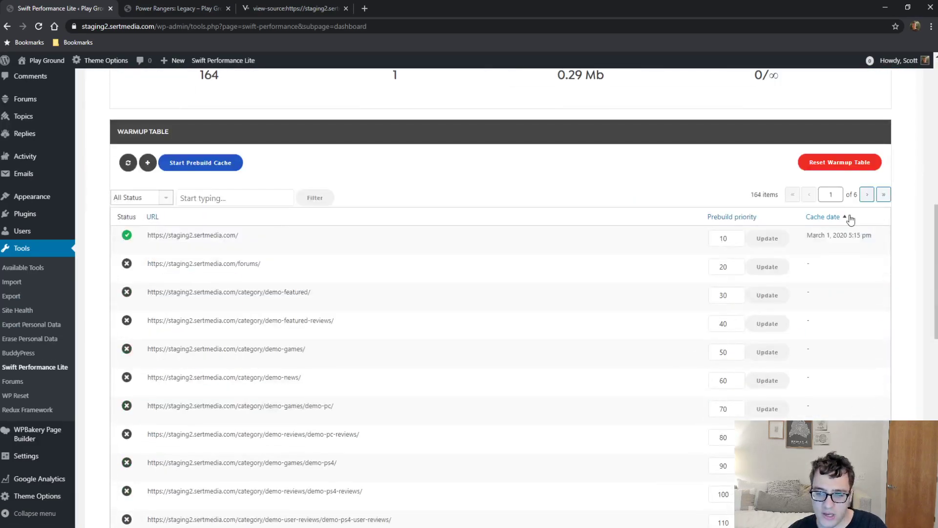
{"action": "scroll", "coordinate": [555, 140], "scroll_direction": "down", "scroll_amount": 13}
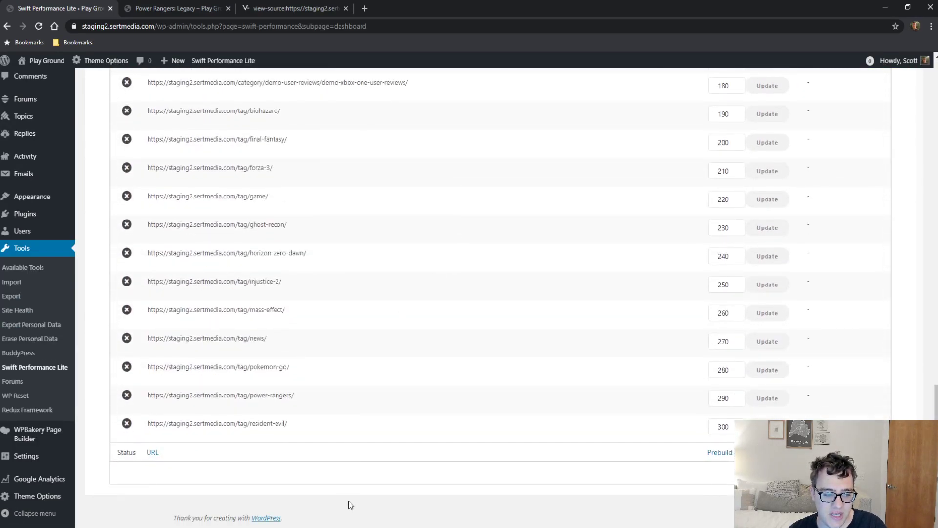
{"action": "scroll", "coordinate": [349, 505], "scroll_direction": "up", "scroll_amount": 20}
Save the current Swift Performance settings again
{"action": "left_click", "coordinate": [271, 311]}
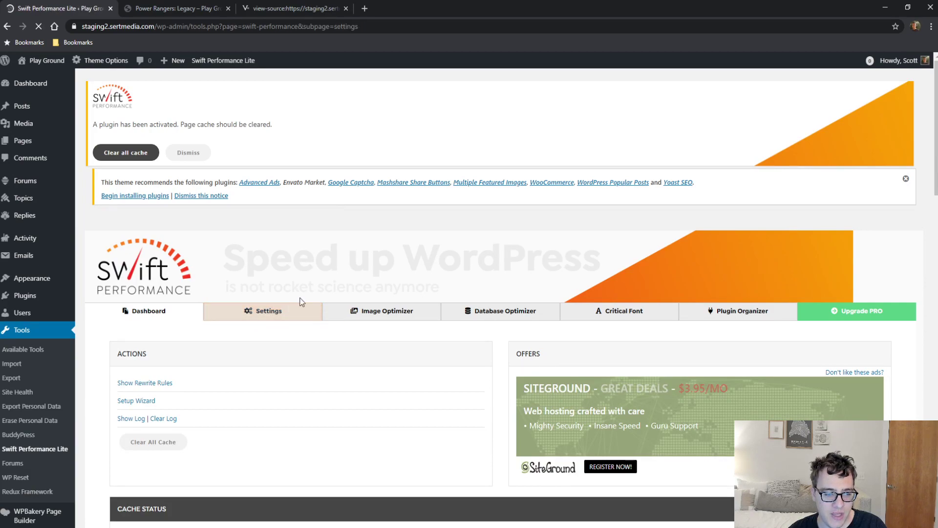
{"action": "scroll", "coordinate": [848, 251], "scroll_direction": "down", "scroll_amount": 2}
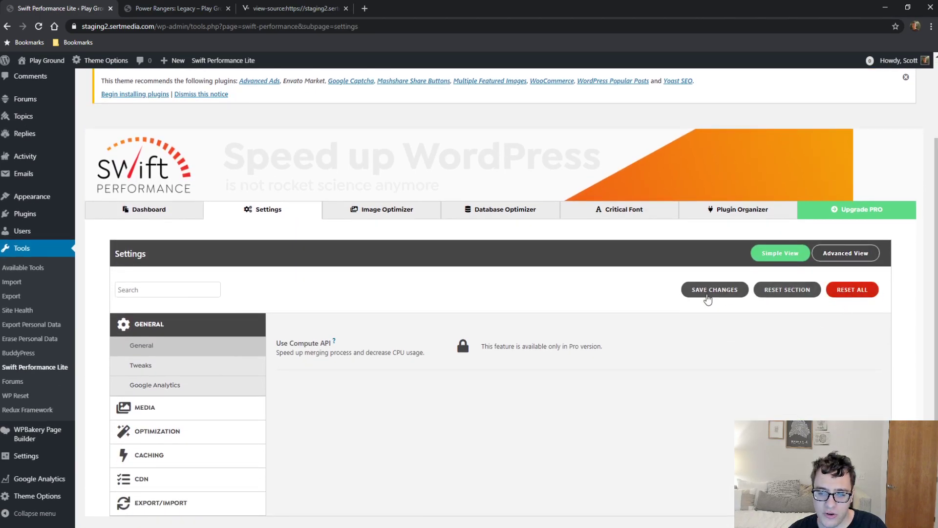
{"action": "scroll", "coordinate": [729, 297], "scroll_direction": "down", "scroll_amount": 1}
{"action": "left_click", "coordinate": [727, 272]}
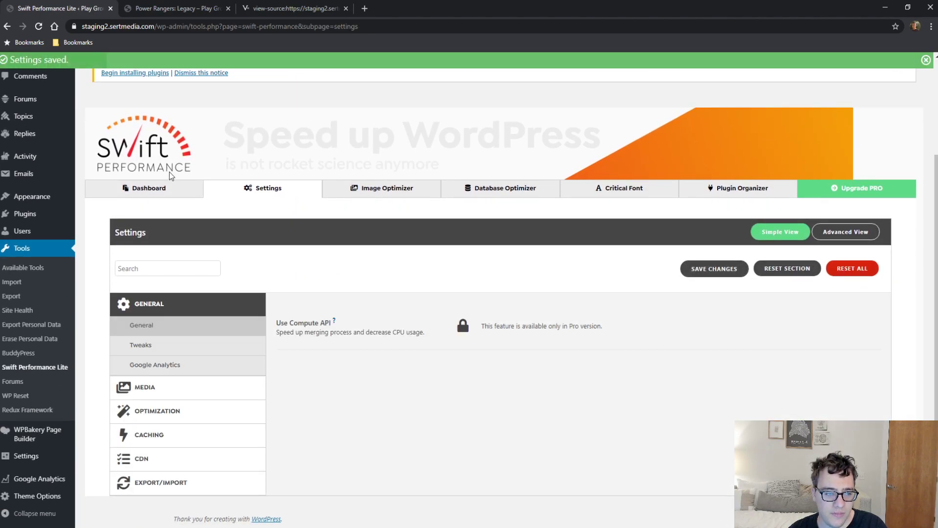
Return to the dashboard and cache the home page again from the warmup table
{"action": "left_click", "coordinate": [169, 188]}
{"action": "scroll", "coordinate": [295, 292], "scroll_direction": "down", "scroll_amount": 8}
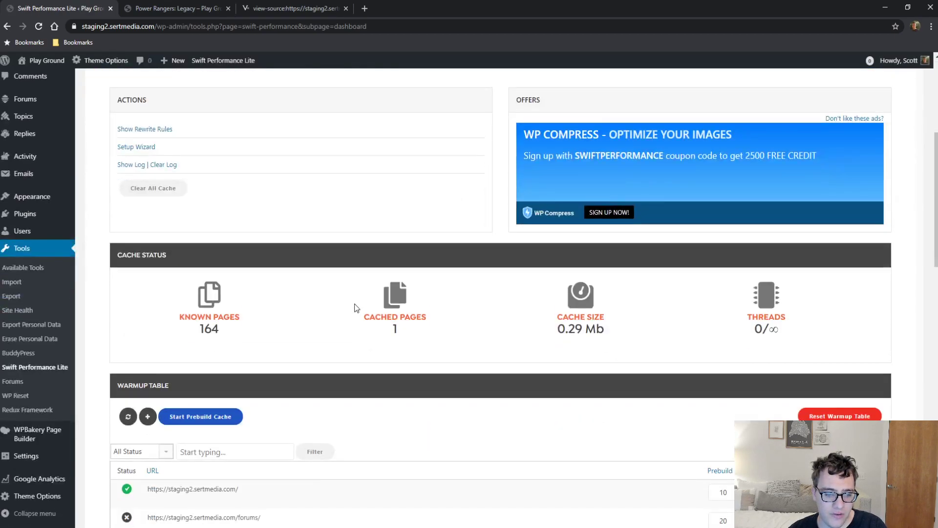
{"action": "left_click", "coordinate": [197, 347]}
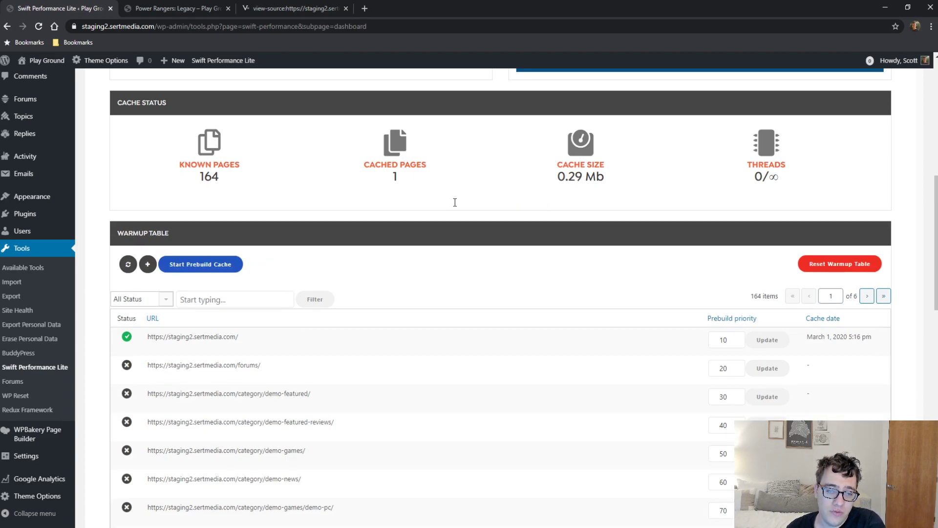
Reload the home page's source view in the browser and return to the Swift Performance page
{"action": "left_click", "coordinate": [259, 7]}
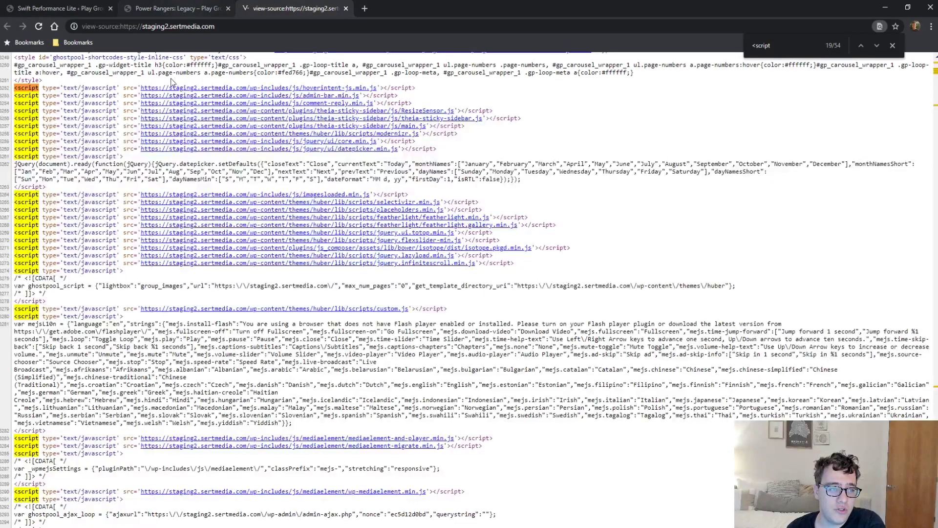
{"action": "left_click", "coordinate": [39, 27]}
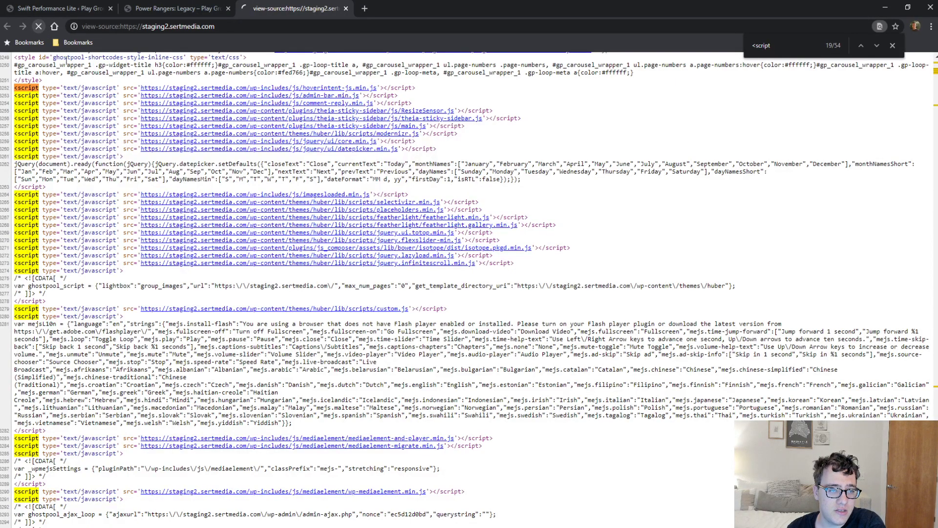
{"action": "key", "text": "ctrl+shift+Tab"}
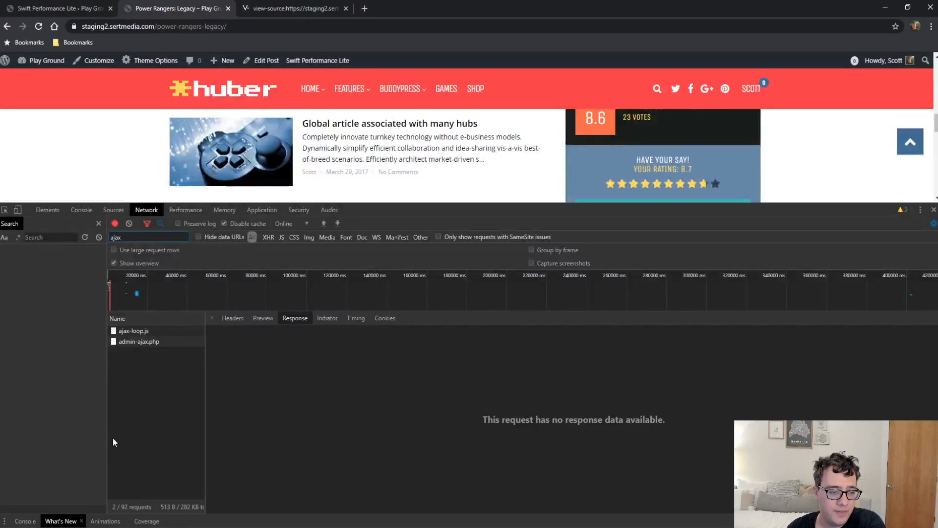
{"action": "key", "text": "ctrl+shift+Tab"}
Review the Media images settings and the General, Scripts and Styles sections of Optimization in the plugin settings
{"action": "scroll", "coordinate": [266, 168], "scroll_direction": "up", "scroll_amount": 7}
{"action": "left_click", "coordinate": [259, 261]}
{"action": "scroll", "coordinate": [224, 325], "scroll_direction": "down", "scroll_amount": 3}
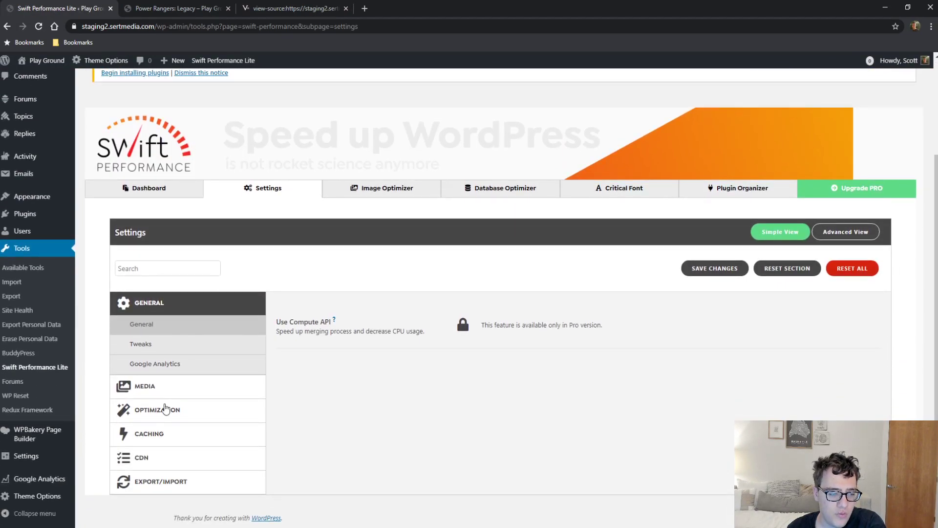
{"action": "left_click", "coordinate": [165, 409]}
{"action": "left_click", "coordinate": [175, 330]}
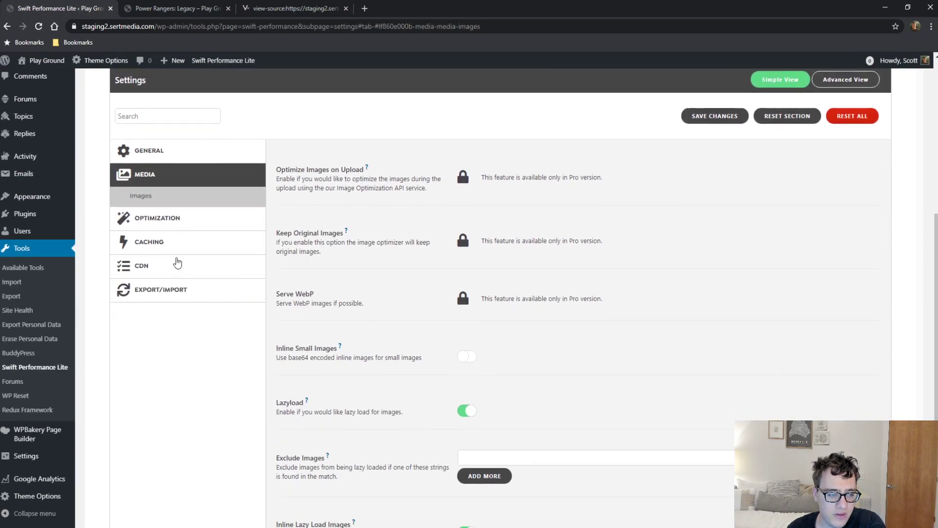
{"action": "left_click", "coordinate": [176, 221]}
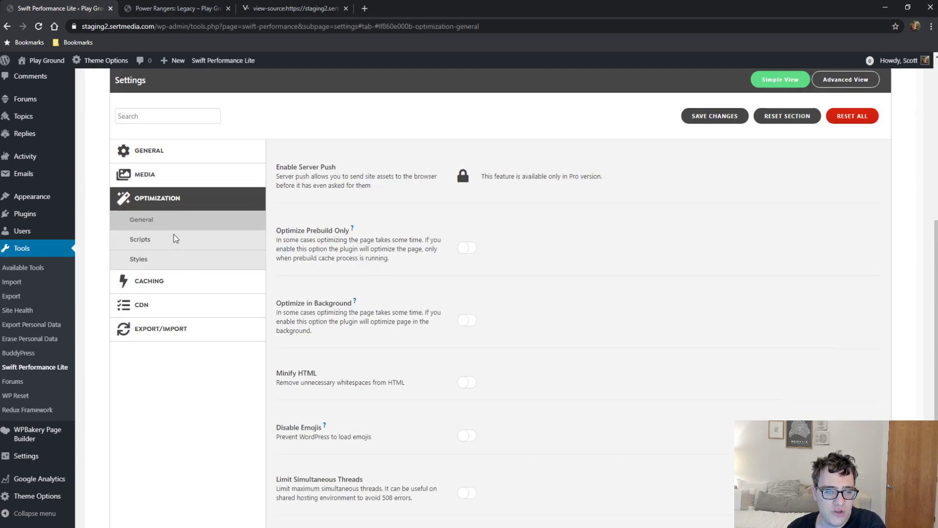
{"action": "left_click", "coordinate": [175, 239]}
{"action": "left_click", "coordinate": [174, 413]}
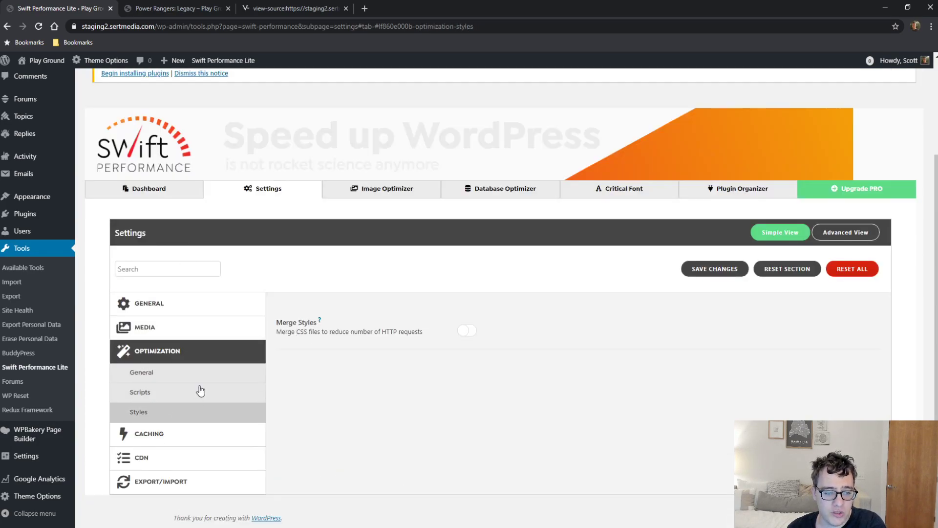
{"action": "left_click", "coordinate": [186, 373]}
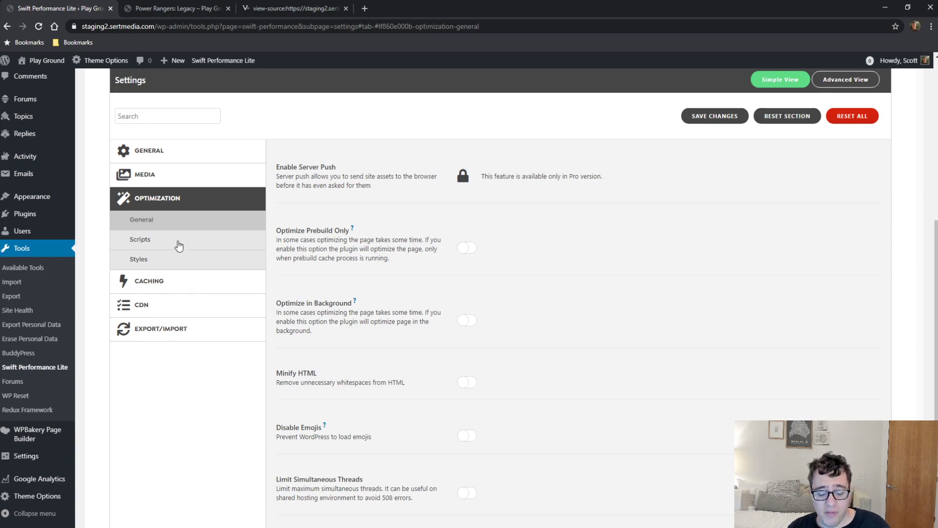
{"action": "left_click", "coordinate": [159, 147]}
Go back to the dashboard and check the cache status and the warmup table's first entries
{"action": "left_click", "coordinate": [163, 194]}
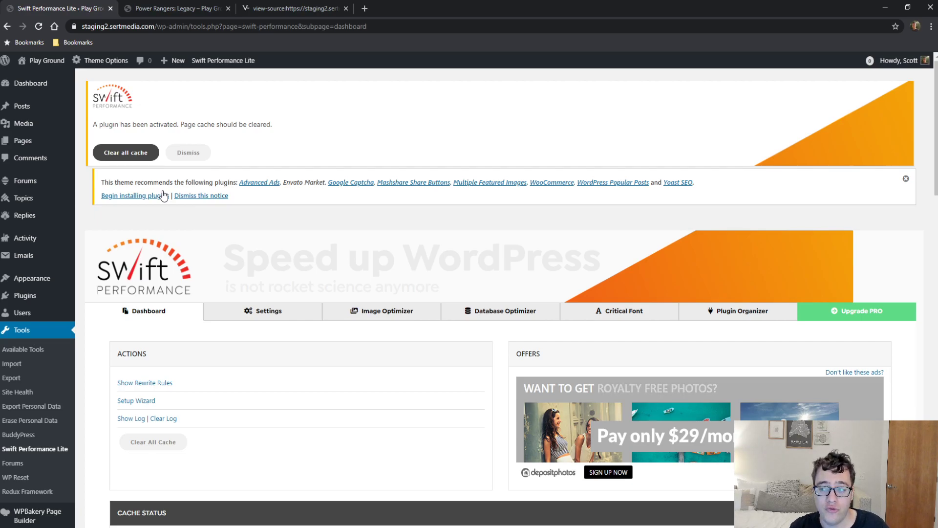
{"action": "scroll", "coordinate": [222, 235], "scroll_direction": "down", "scroll_amount": 5}
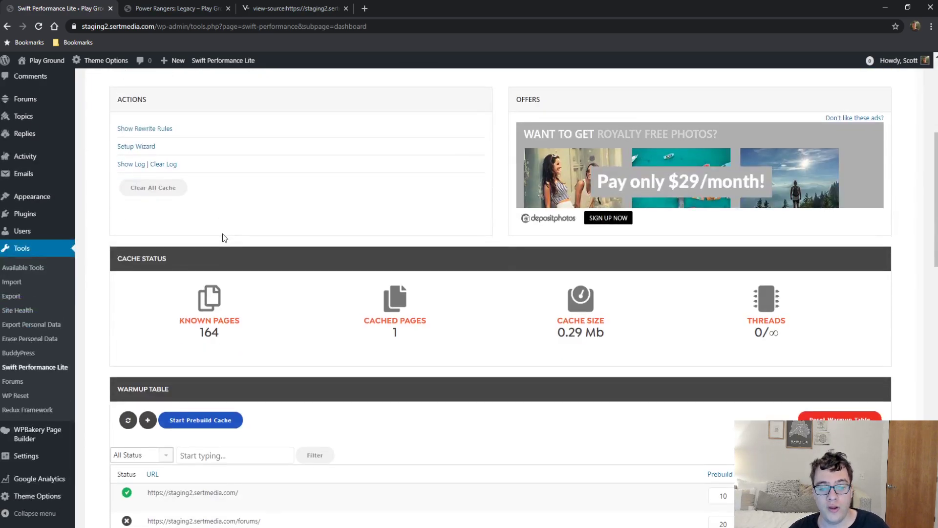
{"action": "scroll", "coordinate": [224, 238], "scroll_direction": "down", "scroll_amount": 2}
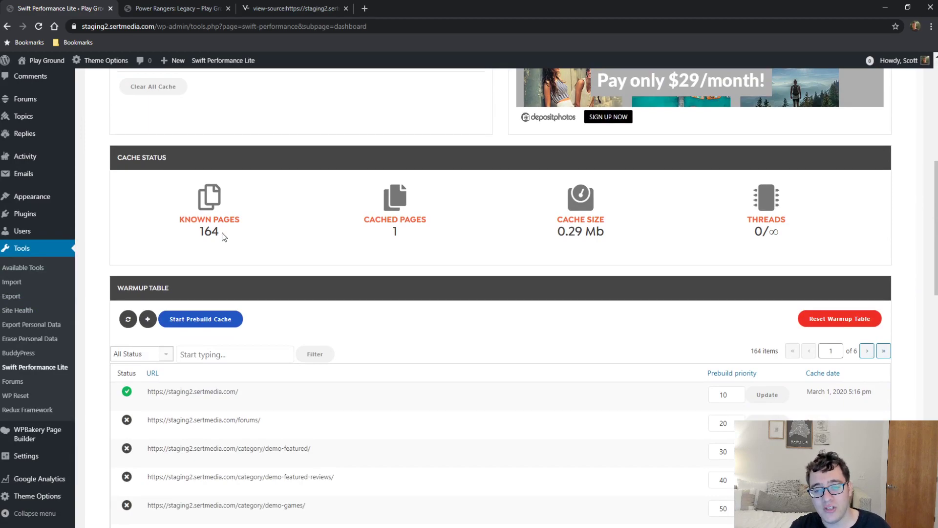